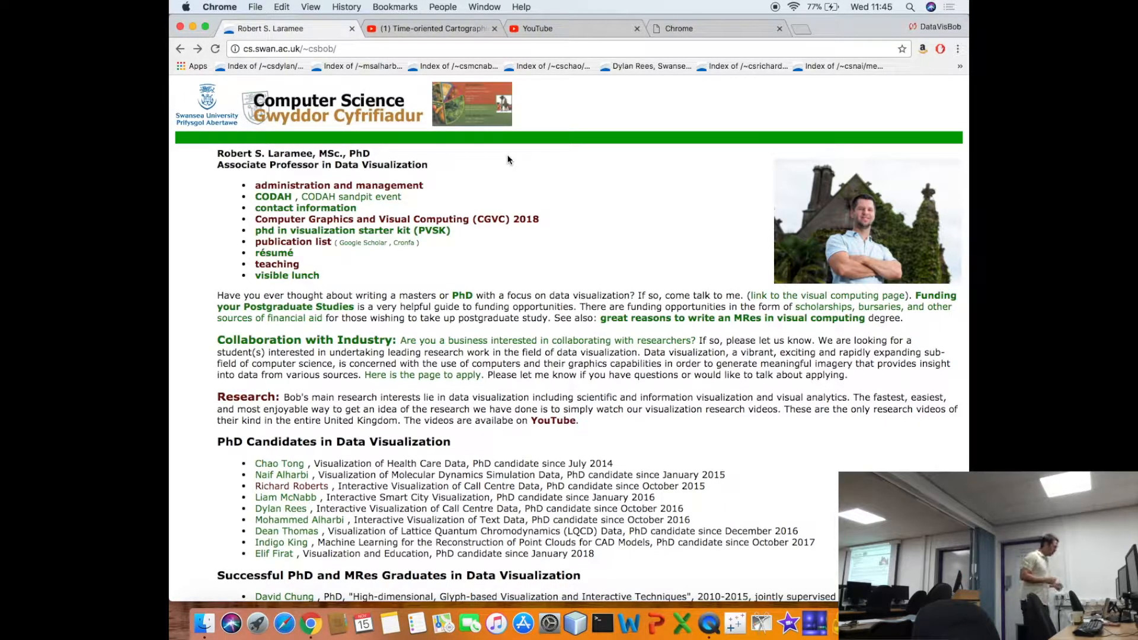
- Open the Doctoral Training Center event series page at cs.swan.ac.uk/~csbob/dtc
click(401, 54)
click(404, 52)
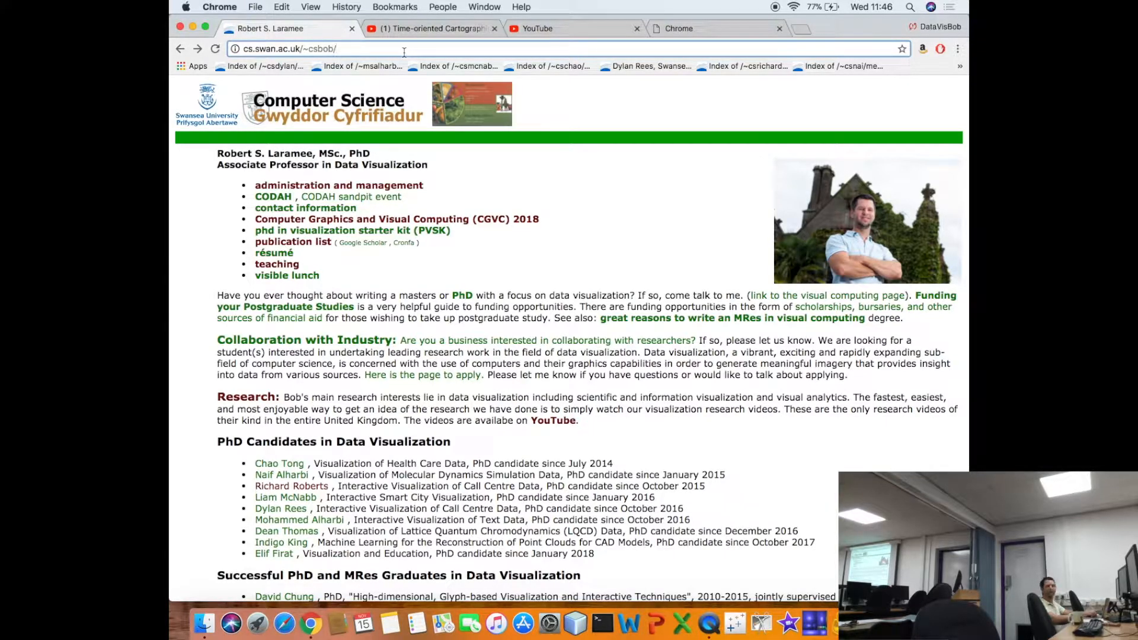
text(dtc/)
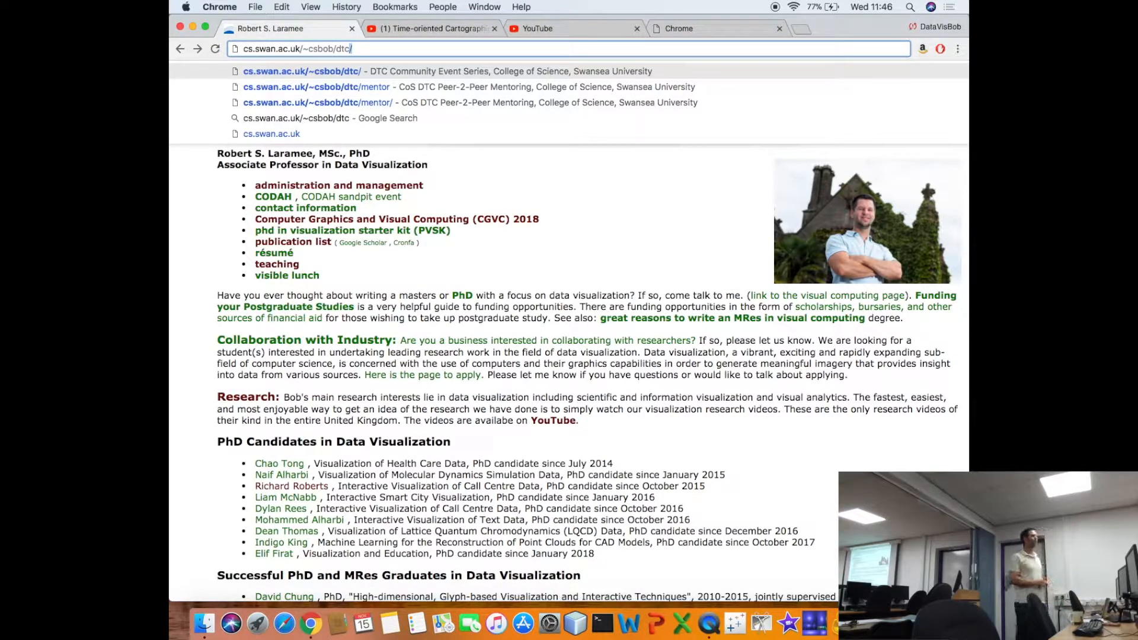
key(Return)
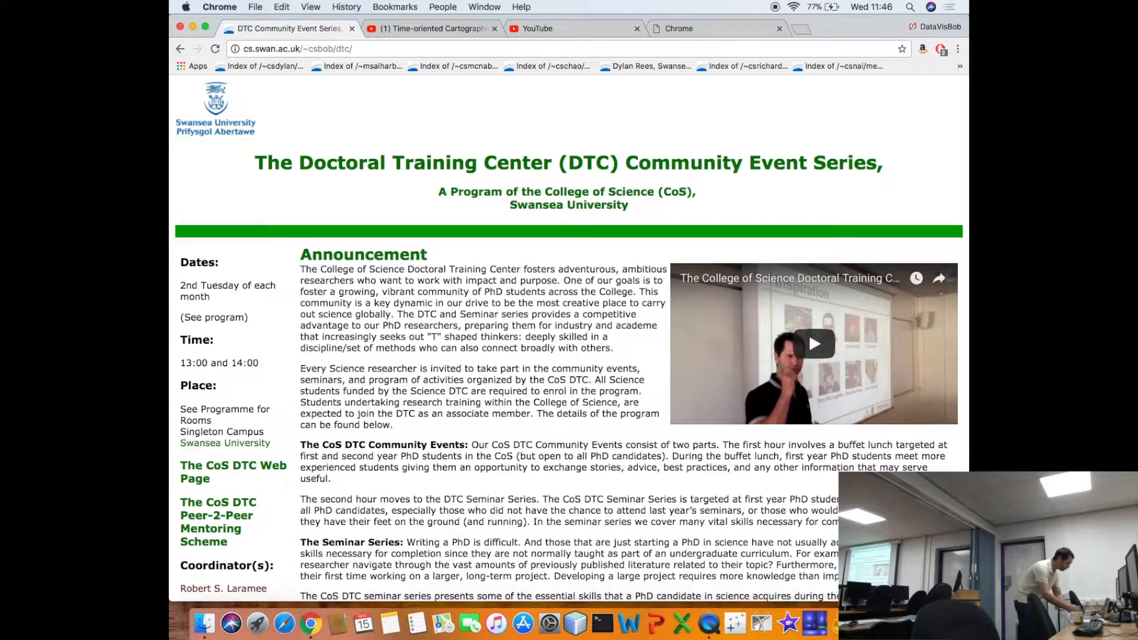
- Review the announcement and the seminar program on the DTC Community Event Series page
scroll(529, 172, down, 5)
scroll(529, 172, down, 6)
scroll(529, 172, up, 2)
scroll(530, 171, down, 10)
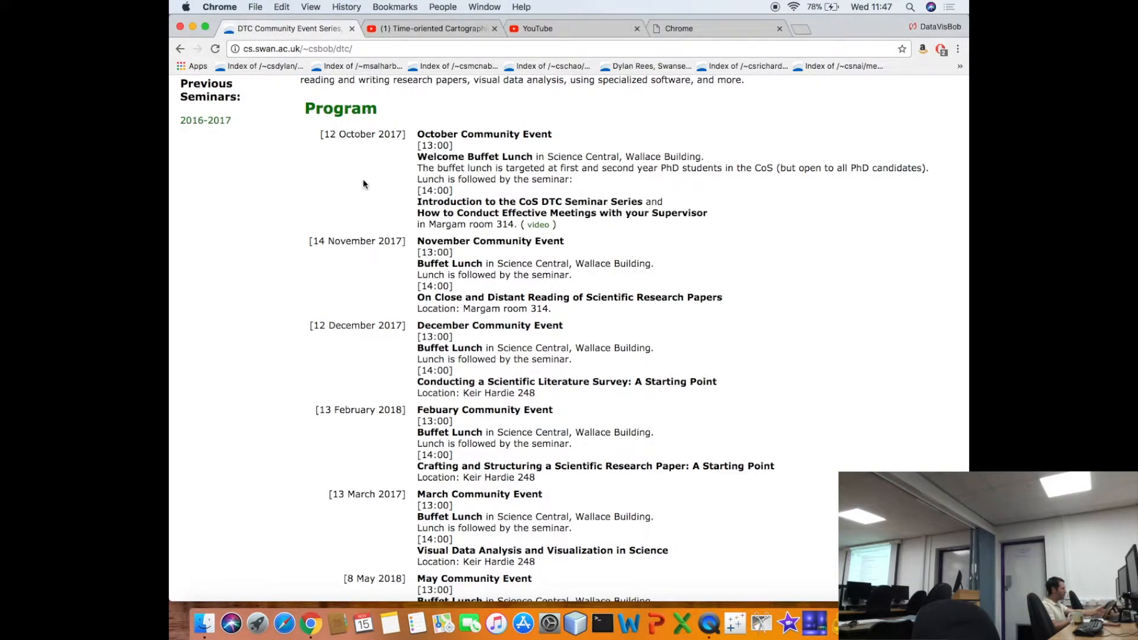
scroll(363, 182, down, 3)
scroll(364, 180, up, 5)
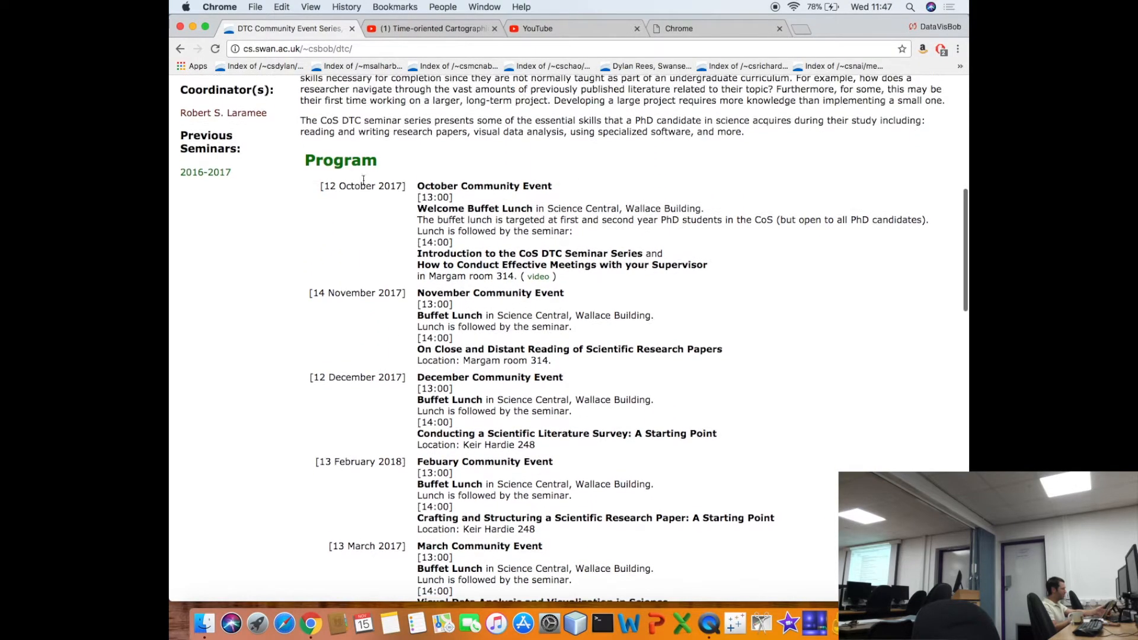
- On YouTube, go back to the channel's playlists, open the College of Science Doctoral Training Center Seminar playlist and pause its first video
click(416, 33)
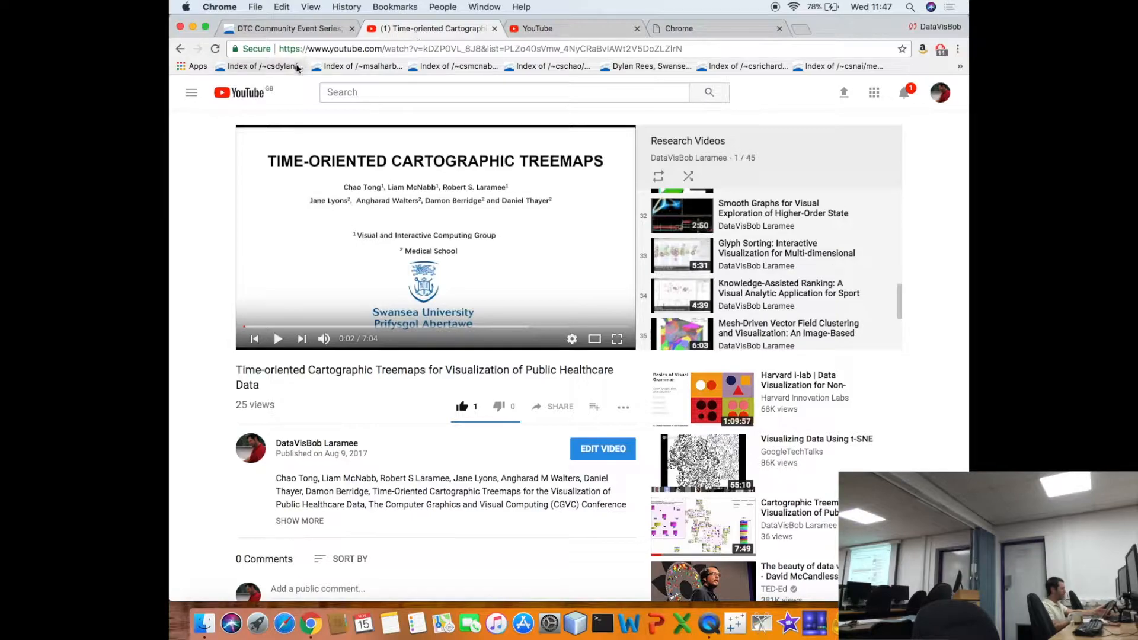
click(180, 52)
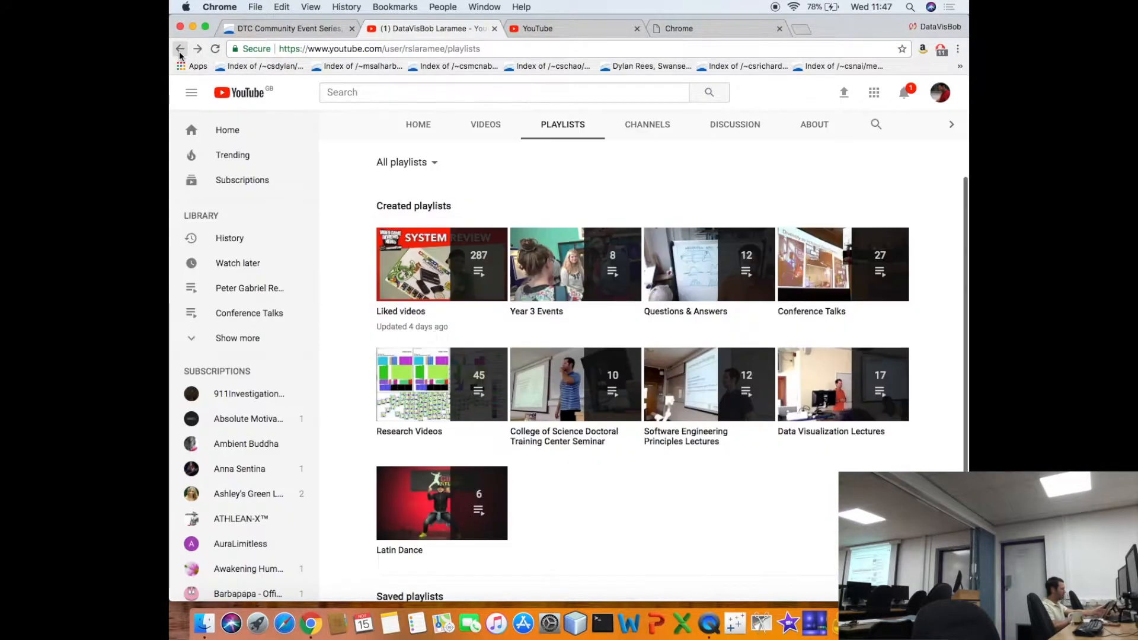
click(560, 131)
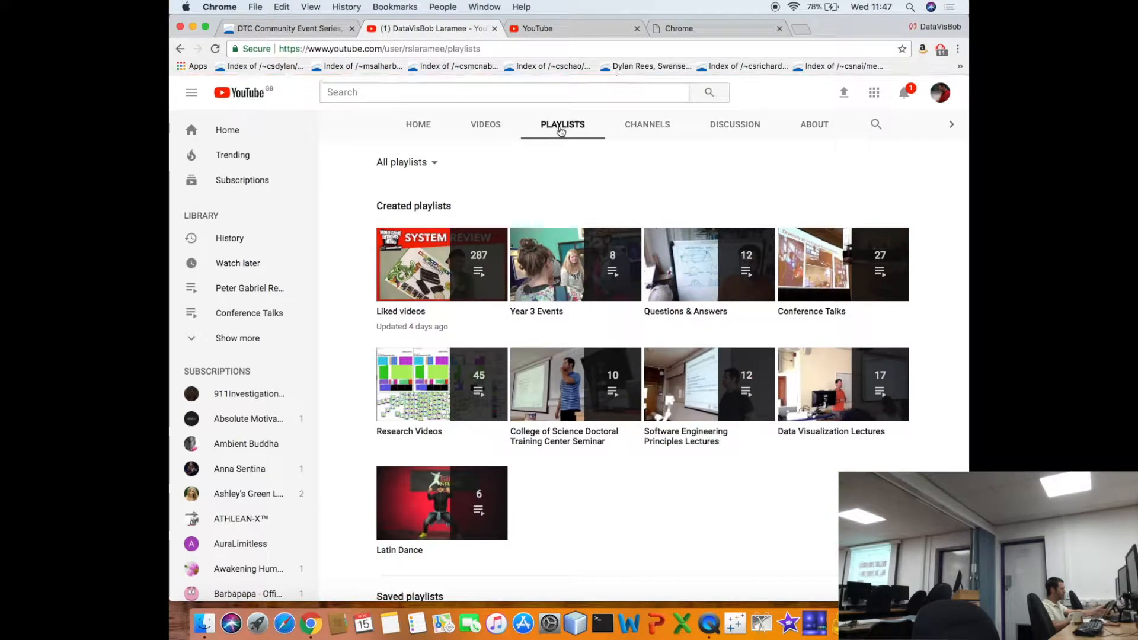
click(570, 438)
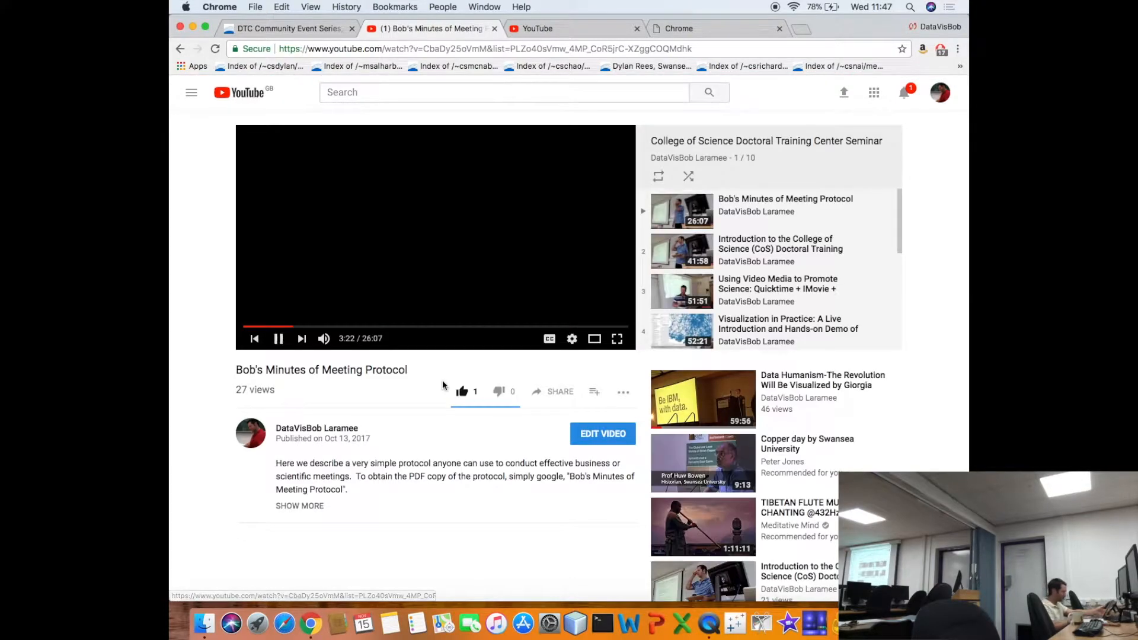
click(462, 285)
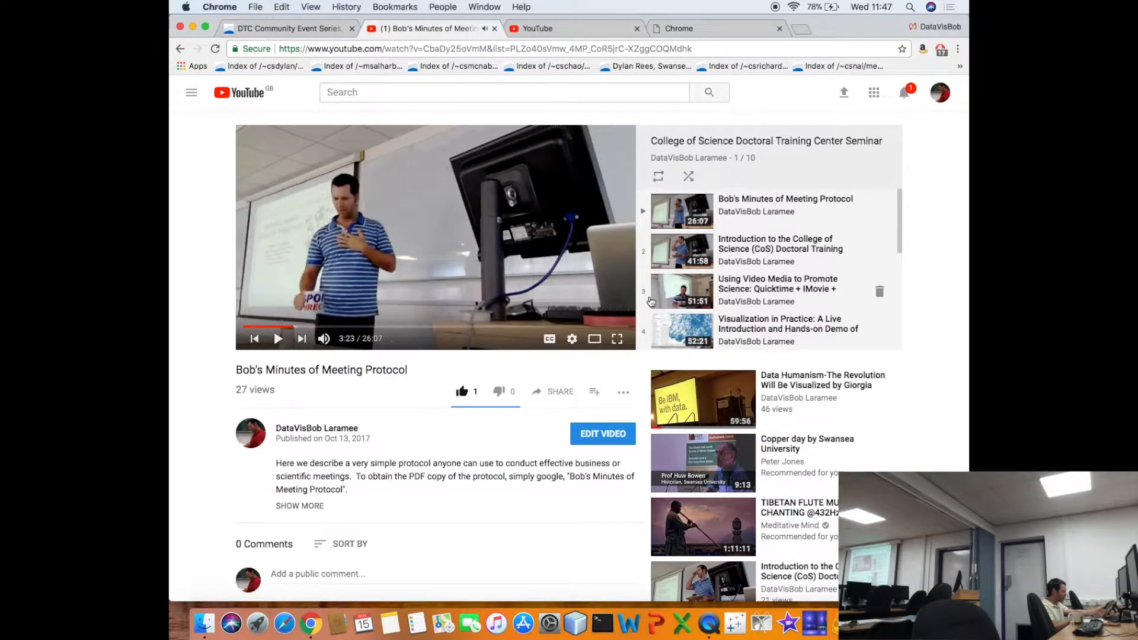
- Look through the videos listed in the College of Science Doctoral Training Center Seminar playlist
scroll(752, 292, down, 3)
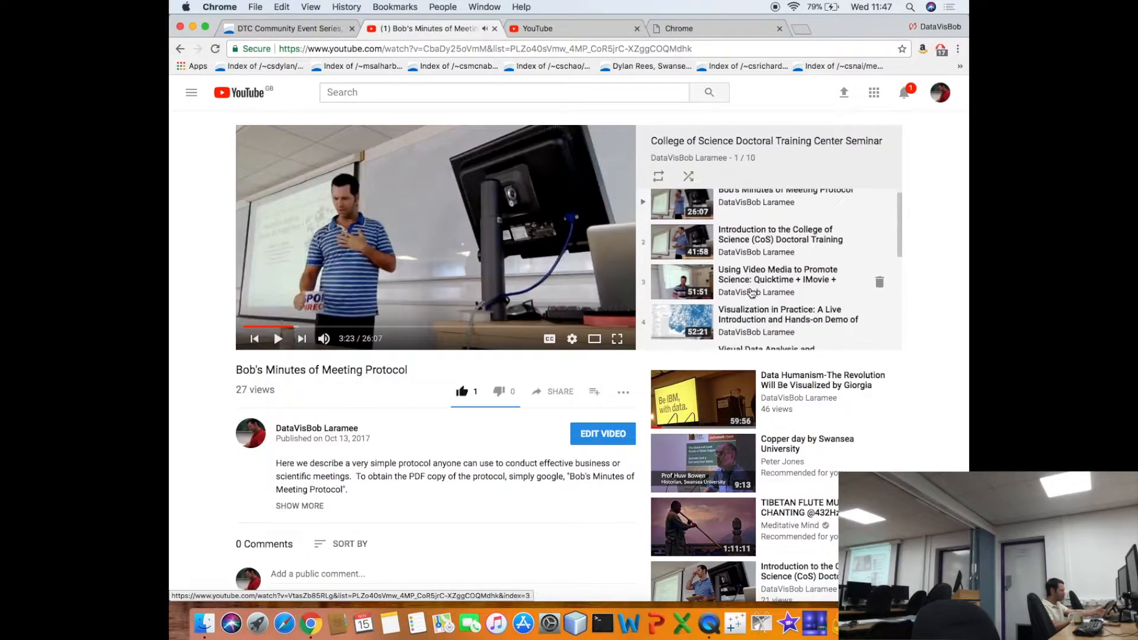
scroll(751, 291, down, 4)
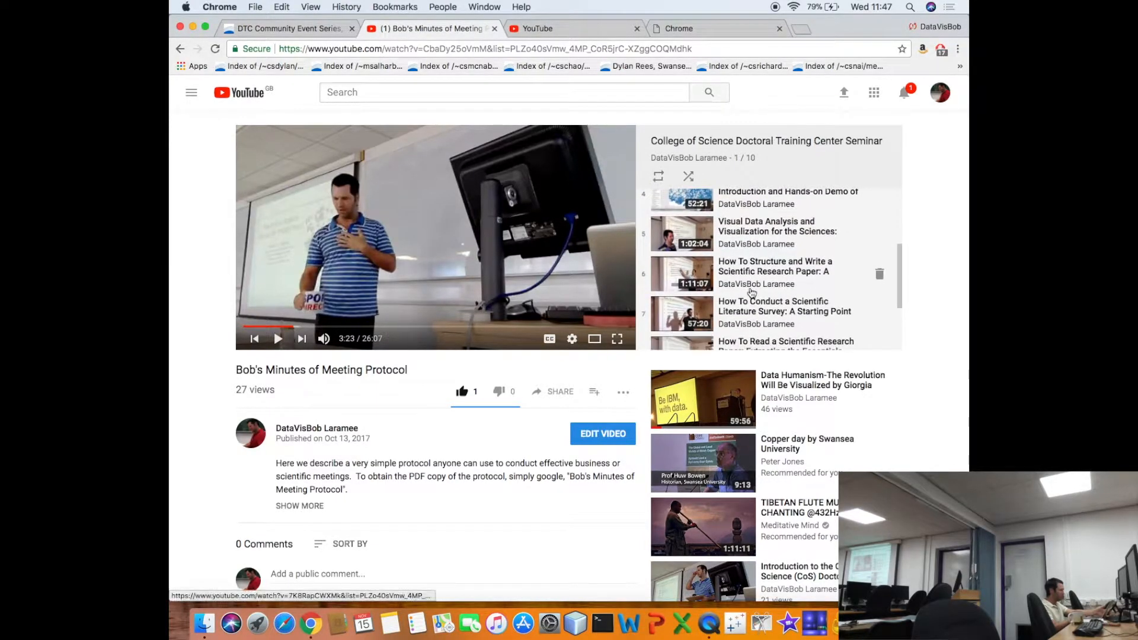
scroll(750, 289, down, 1)
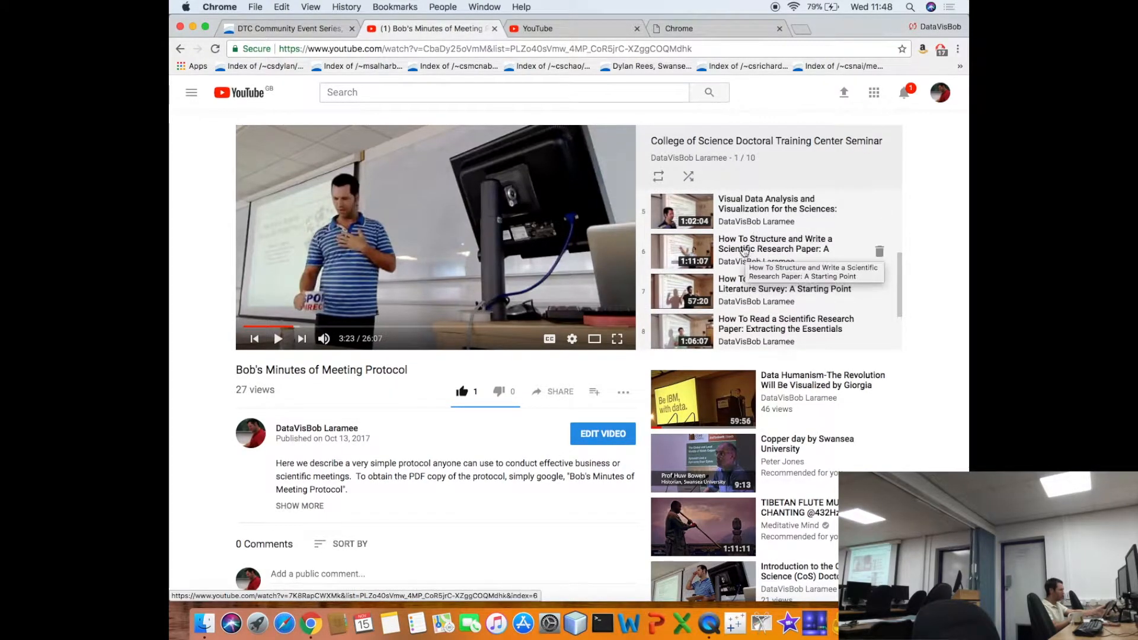
scroll(736, 268, down, 1)
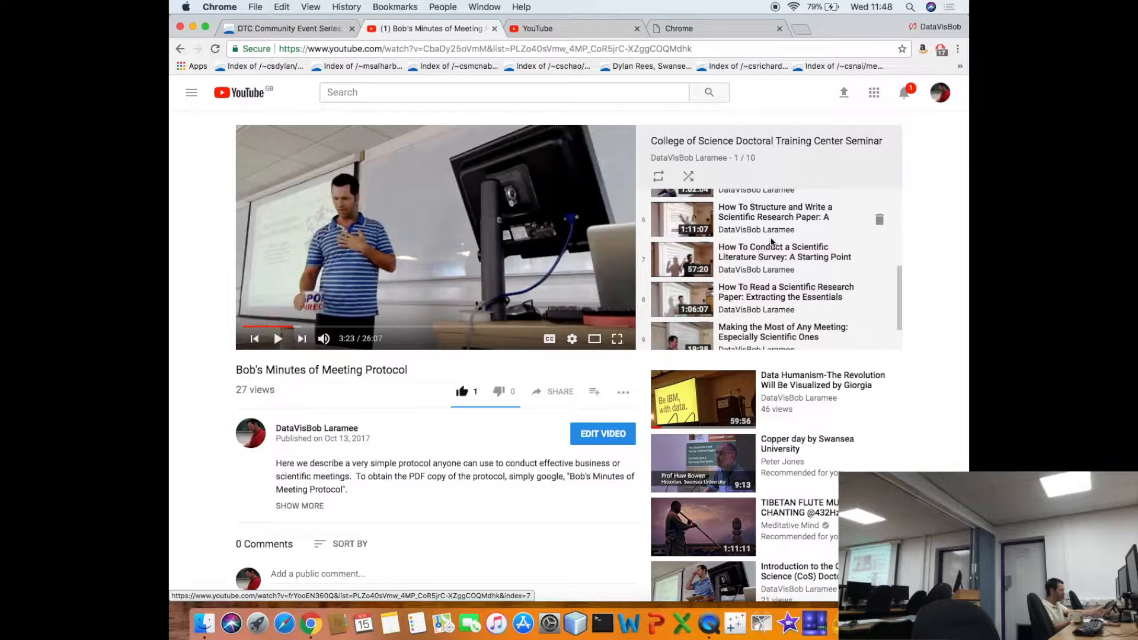
scroll(764, 251, down, 1)
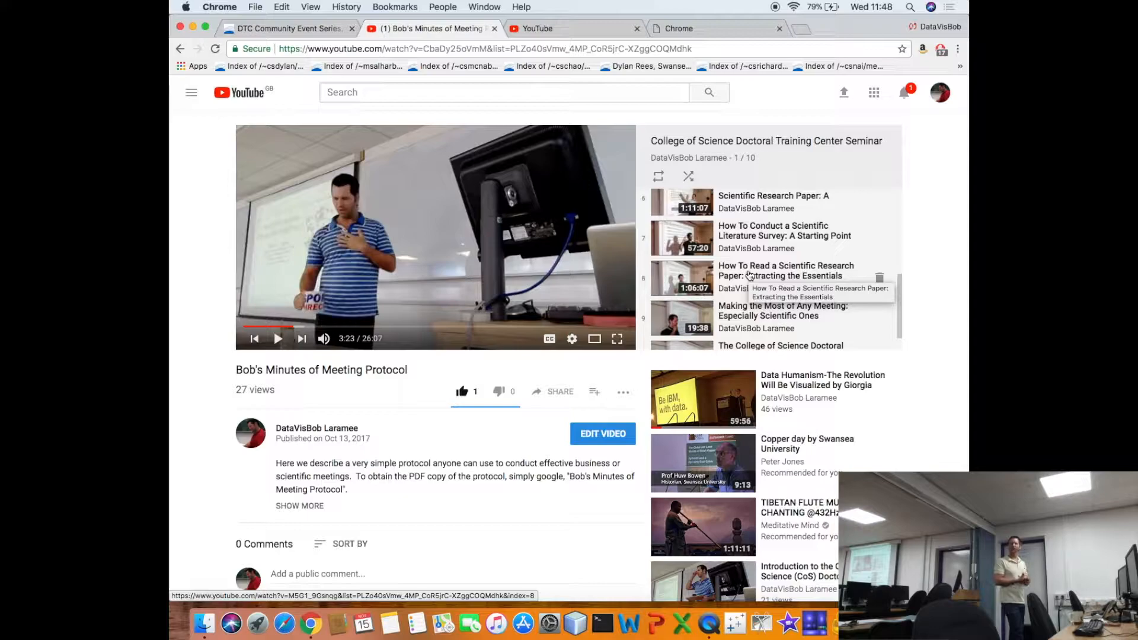
scroll(750, 274, down, 3)
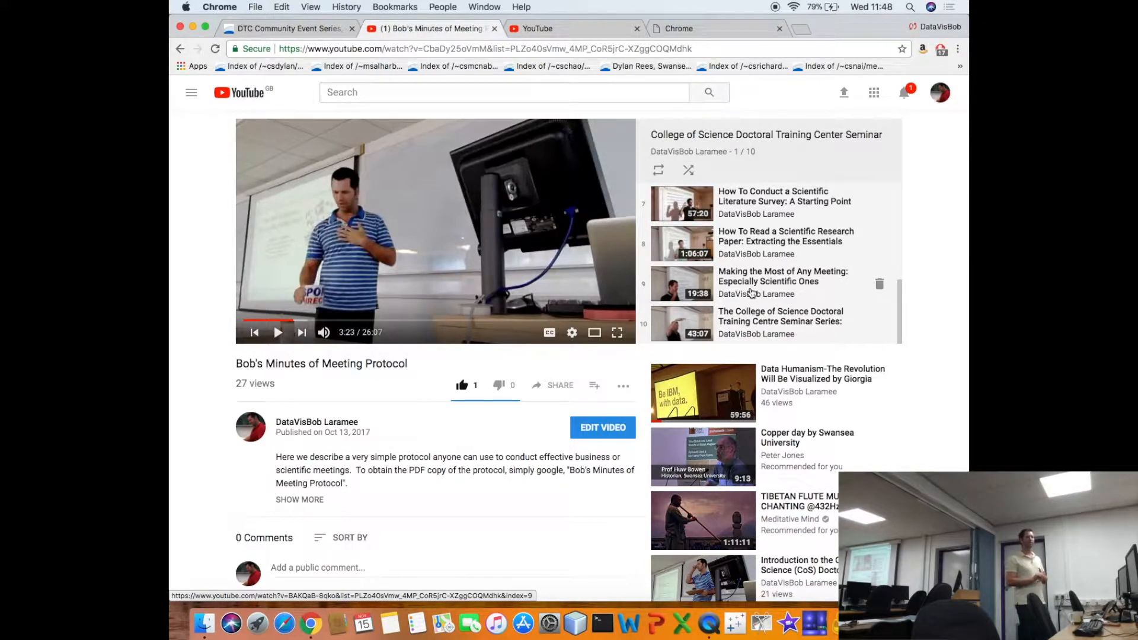
scroll(751, 292, down, 2)
scroll(751, 292, up, 3)
scroll(751, 292, up, 4)
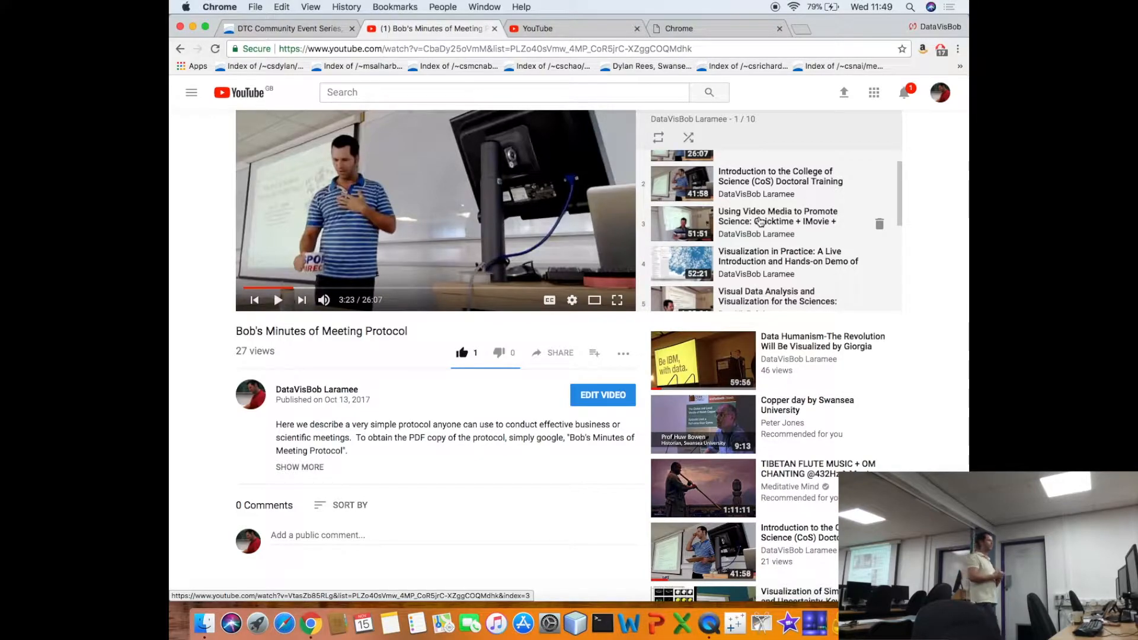
scroll(760, 222, up, 2)
scroll(760, 221, up, 1)
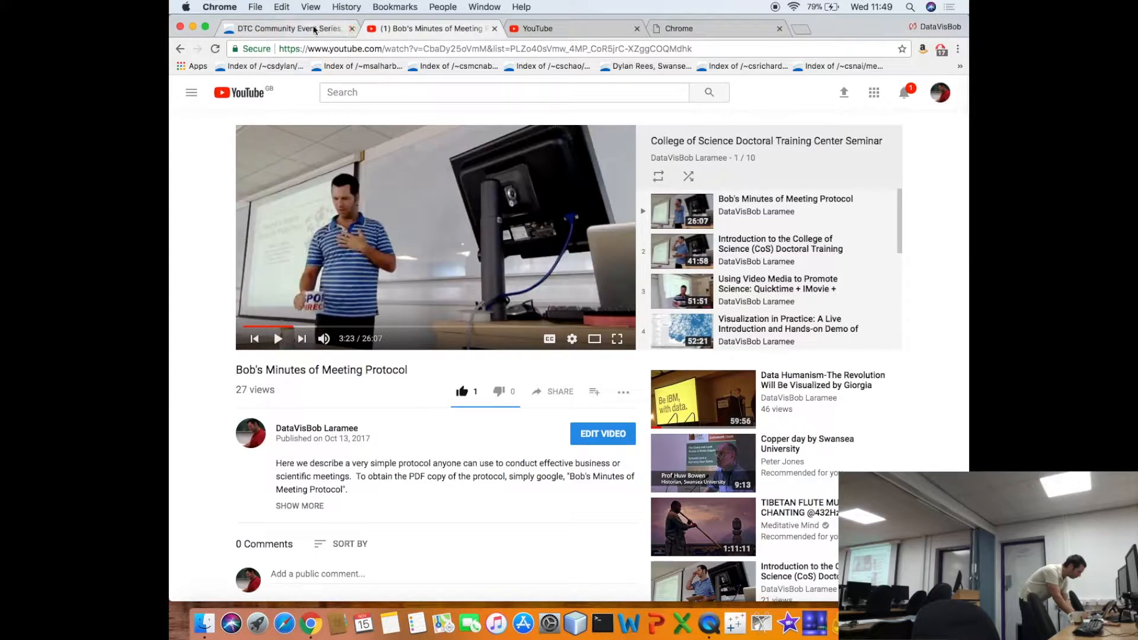
- Return to the DTC event page and review the remaining program and the related postgraduate skills training sections
click(284, 28)
scroll(494, 204, down, 12)
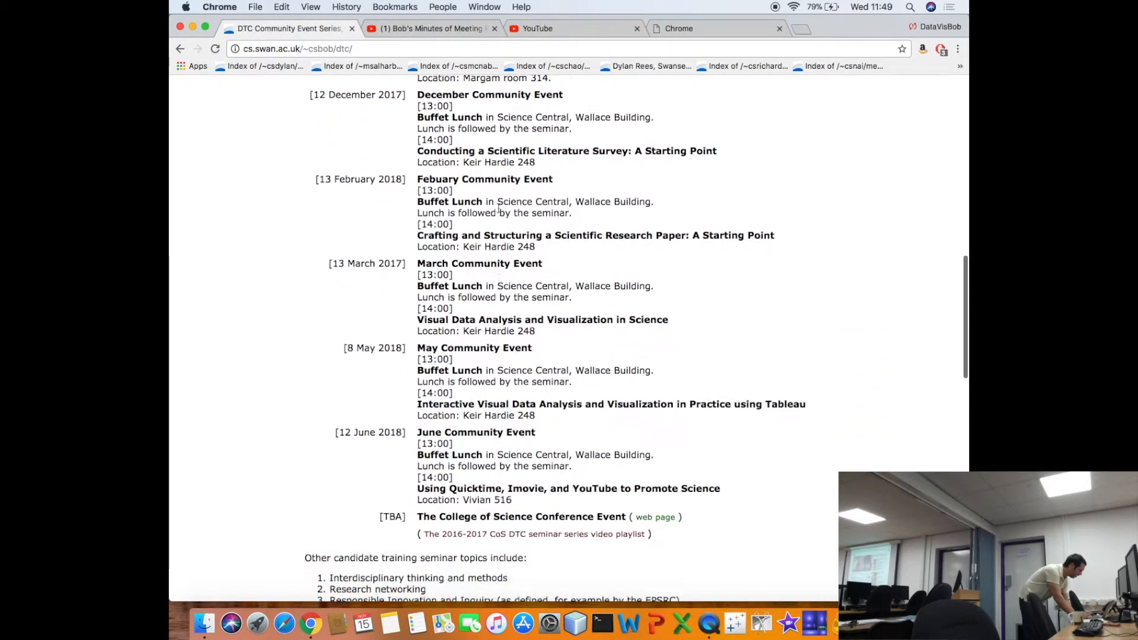
scroll(498, 208, down, 3)
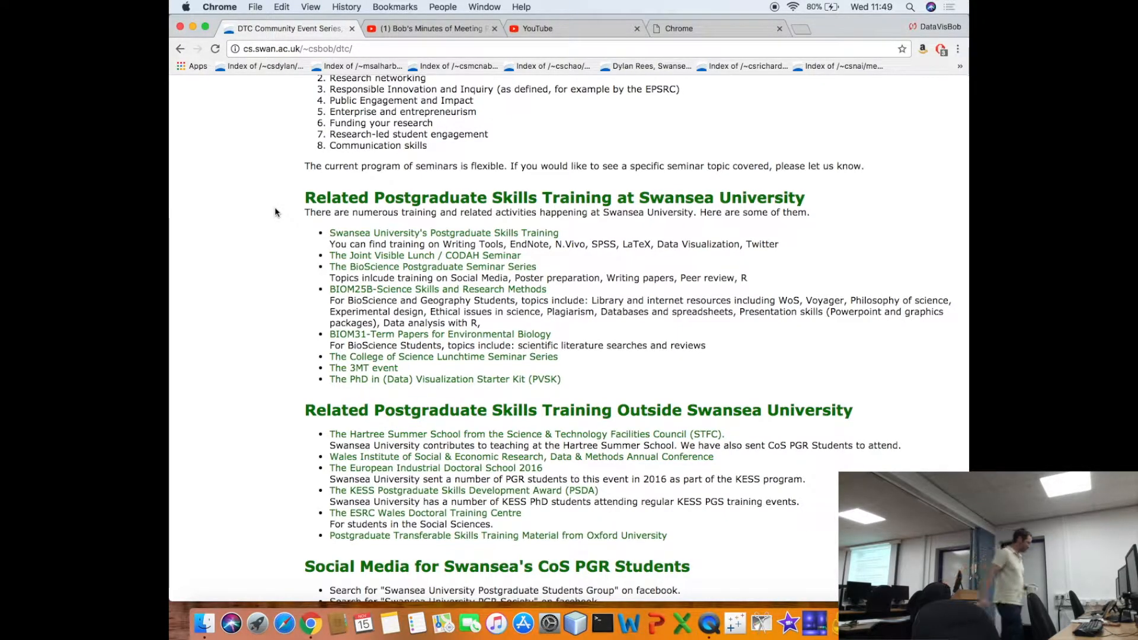
- Minimize the browser window and collapse the pgrSkills and teaching folders in Finder
click(192, 27)
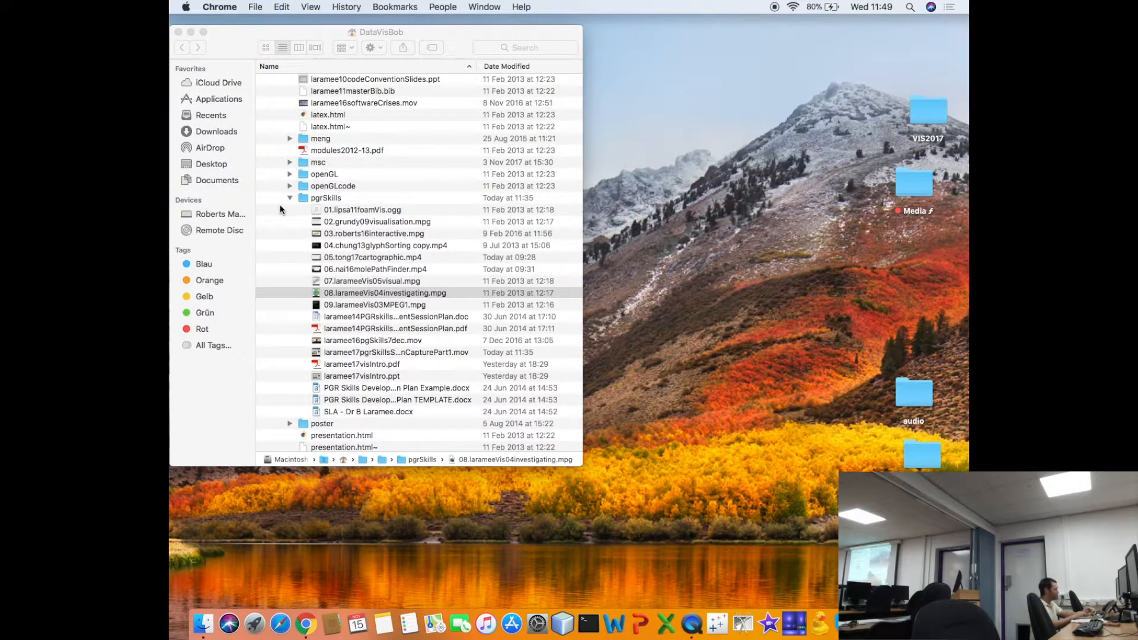
click(290, 198)
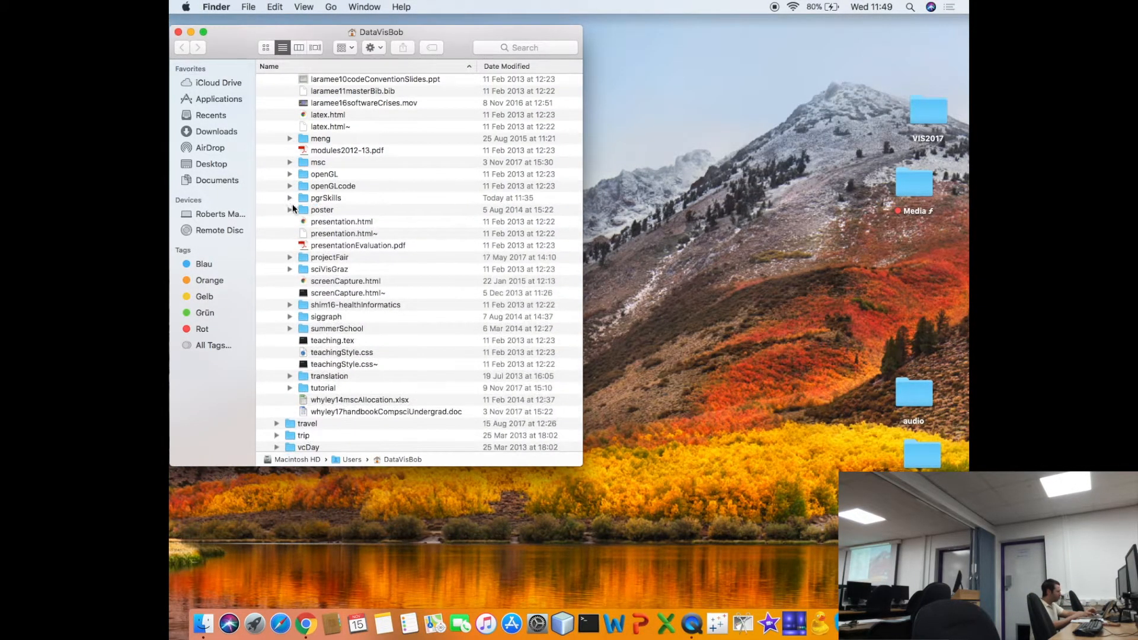
scroll(291, 203, up, 15)
scroll(290, 223, up, 5)
click(276, 184)
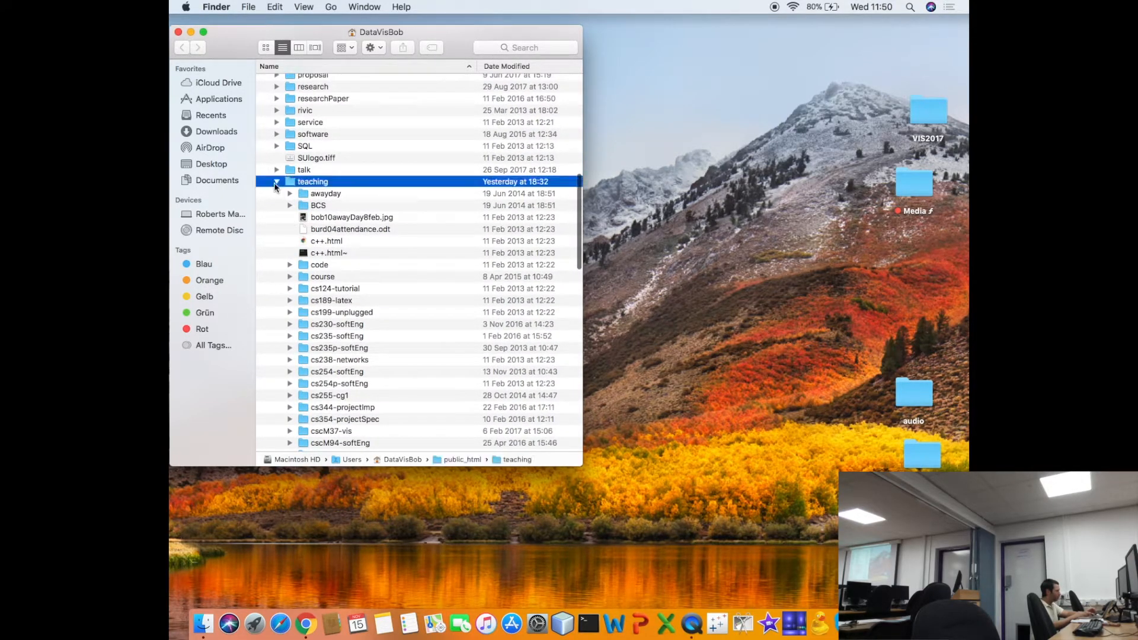
- Expand the data and car folders inside public_html and open laramee14carsData.xls in Excel
scroll(275, 187, up, 10)
scroll(274, 186, up, 5)
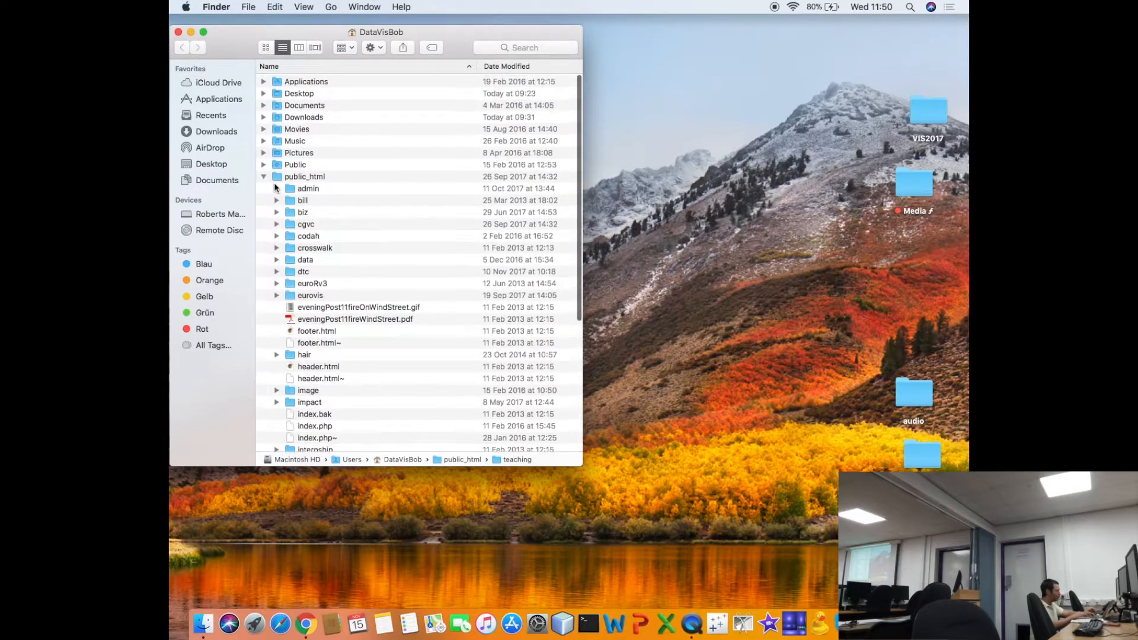
click(276, 259)
scroll(281, 267, down, 3)
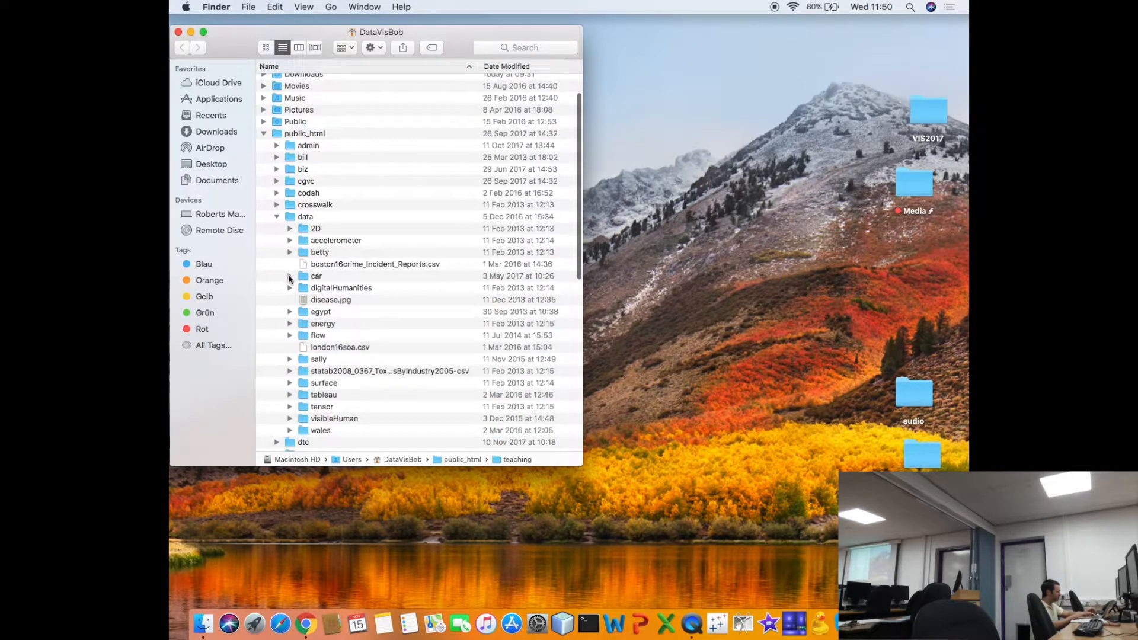
click(289, 276)
scroll(290, 278, down, 3)
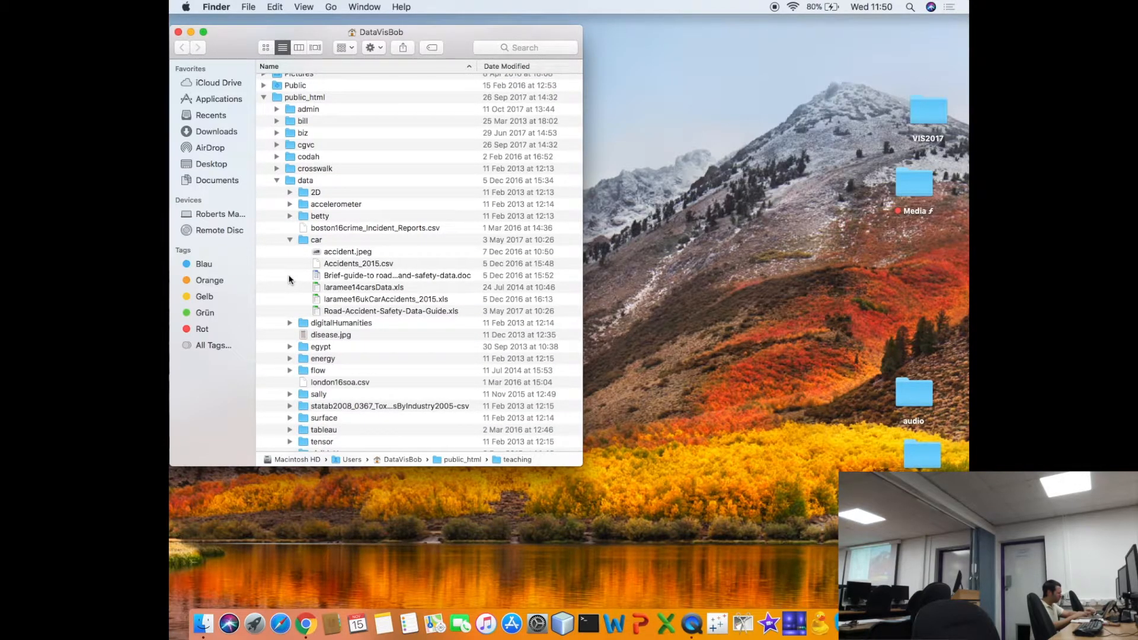
double_click(319, 287)
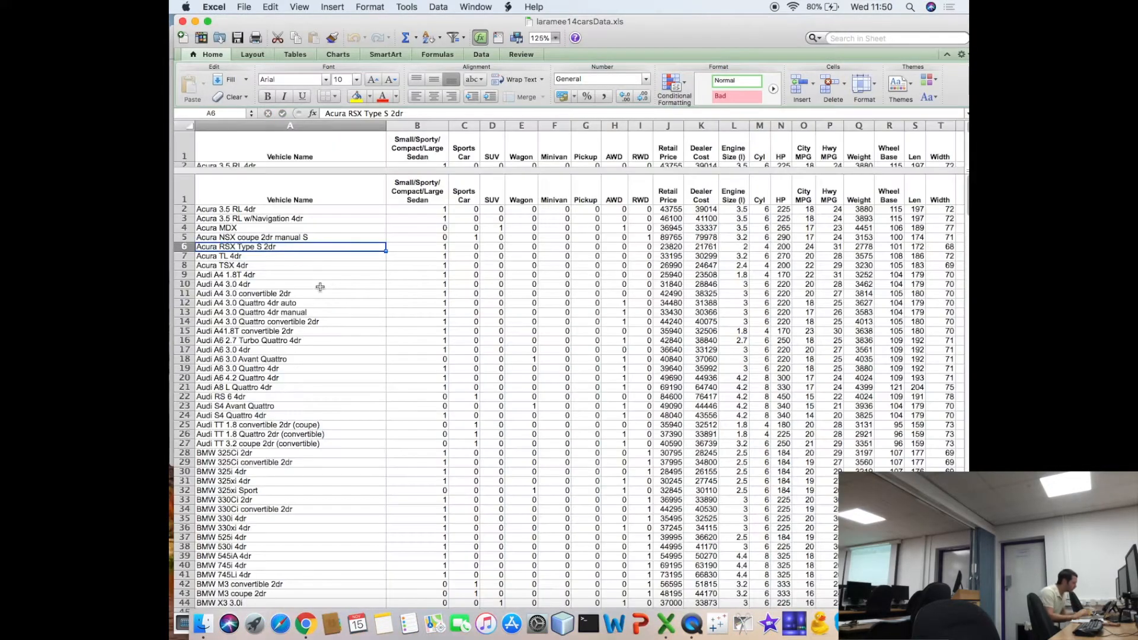
- Go through the car data column headers from Vehicle Name across the body type columns to AWD and RWD
key(Up)
key(Up)
key(Up)
key(Up)
key(Up)
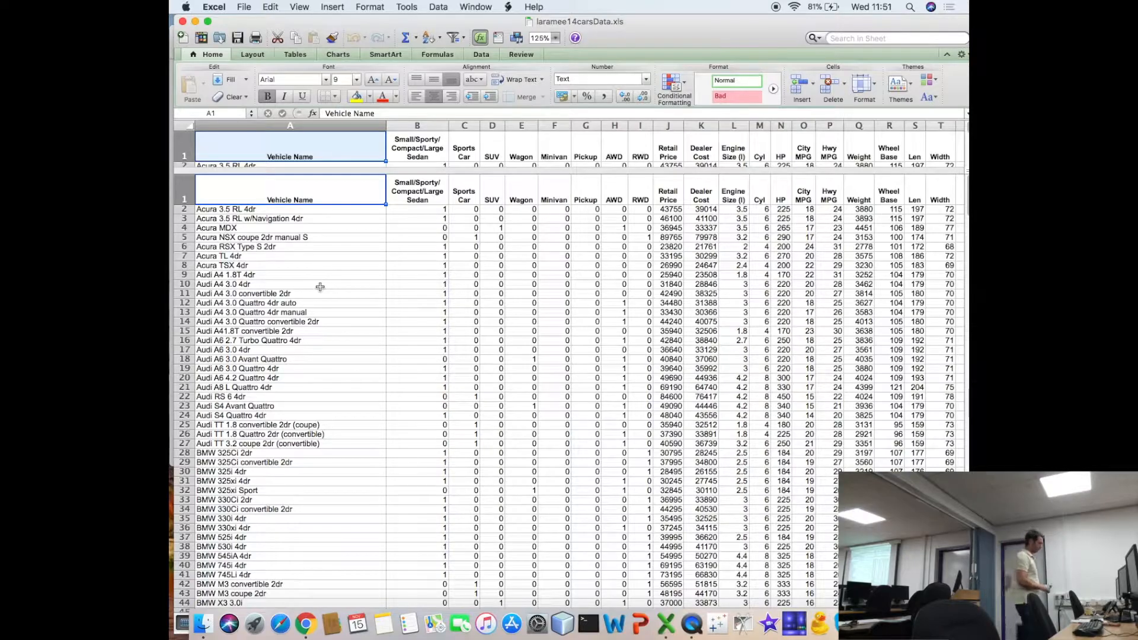
key(Right)
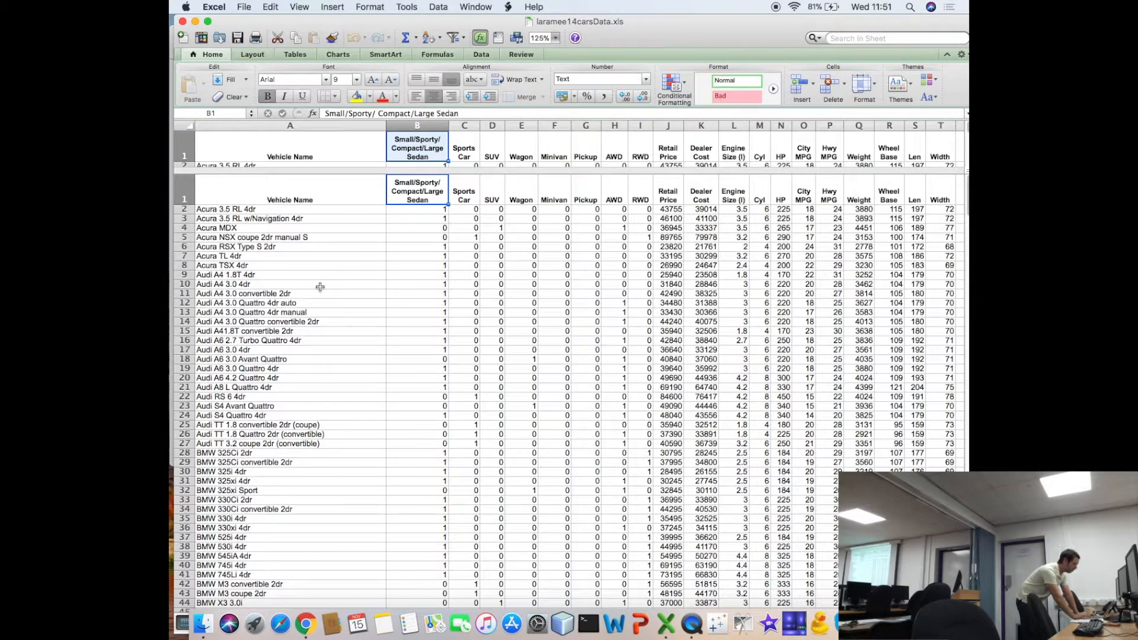
key(Right)
key(Right)
key(Right)
key(Right)
key(Right)
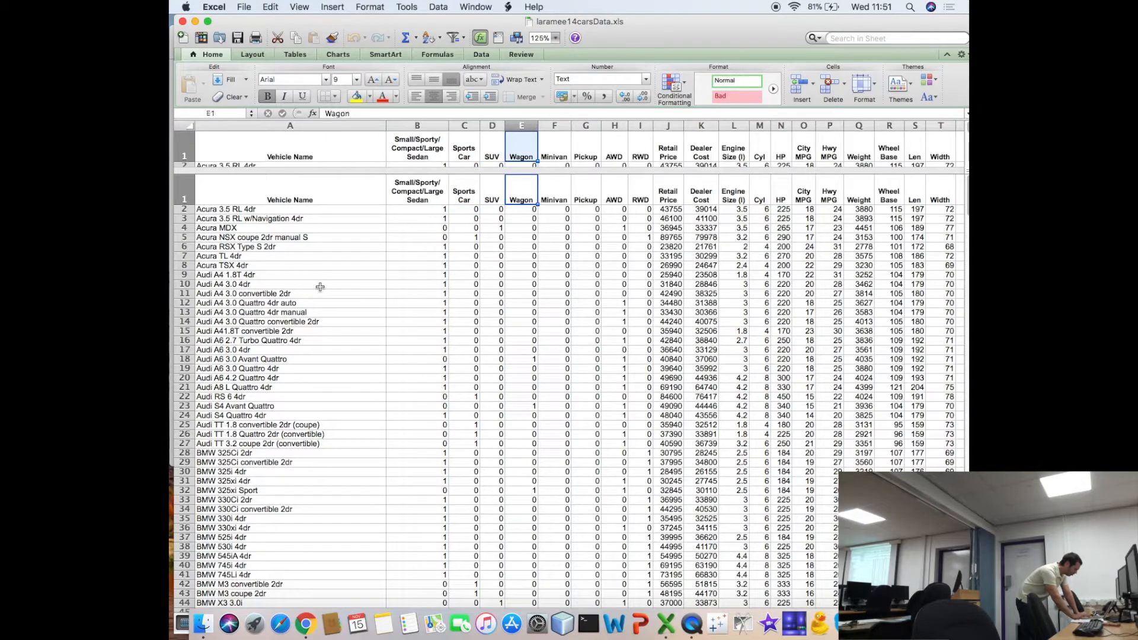
key(Right)
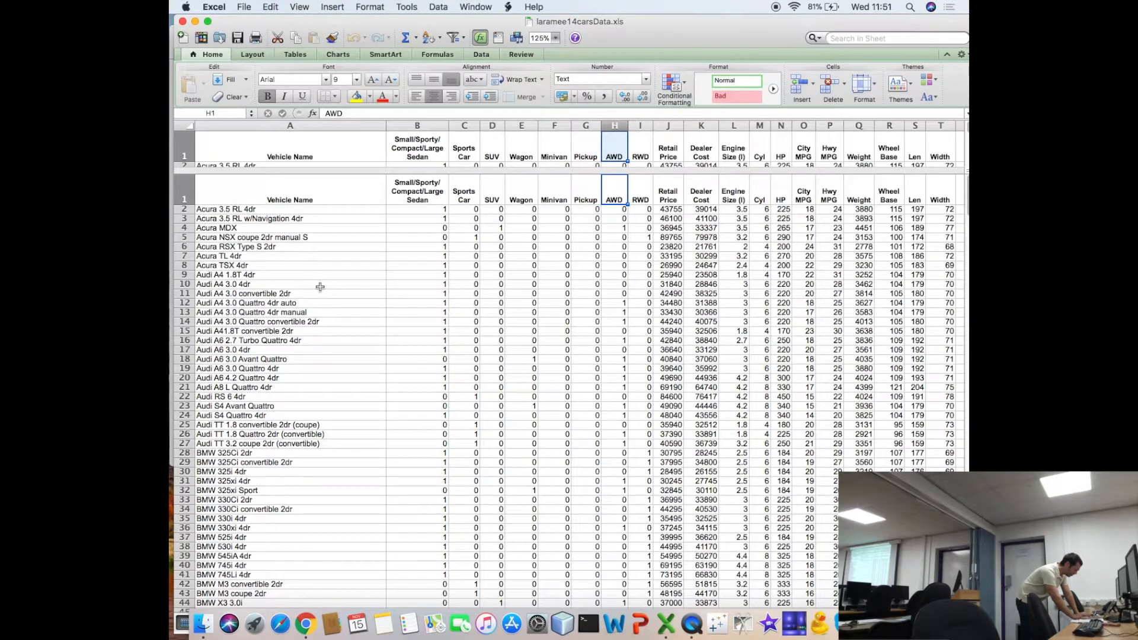
key(Right)
key(Right)
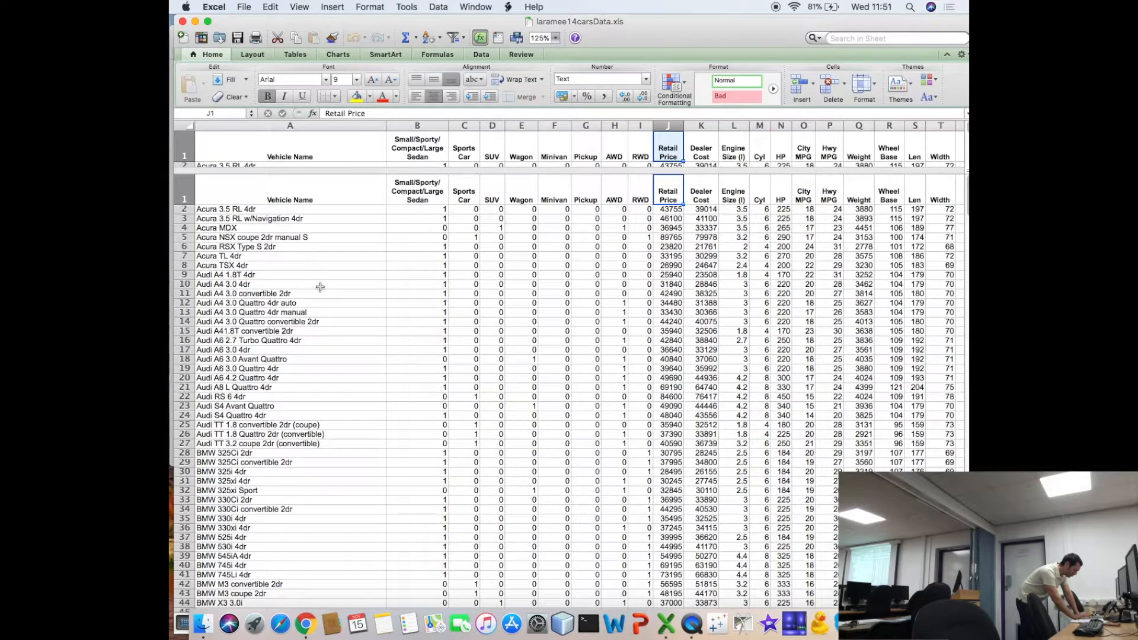
- Go through the price, Engine Size, Cyl, HP and City and Hwy MPG column headers of the car data
key(Right)
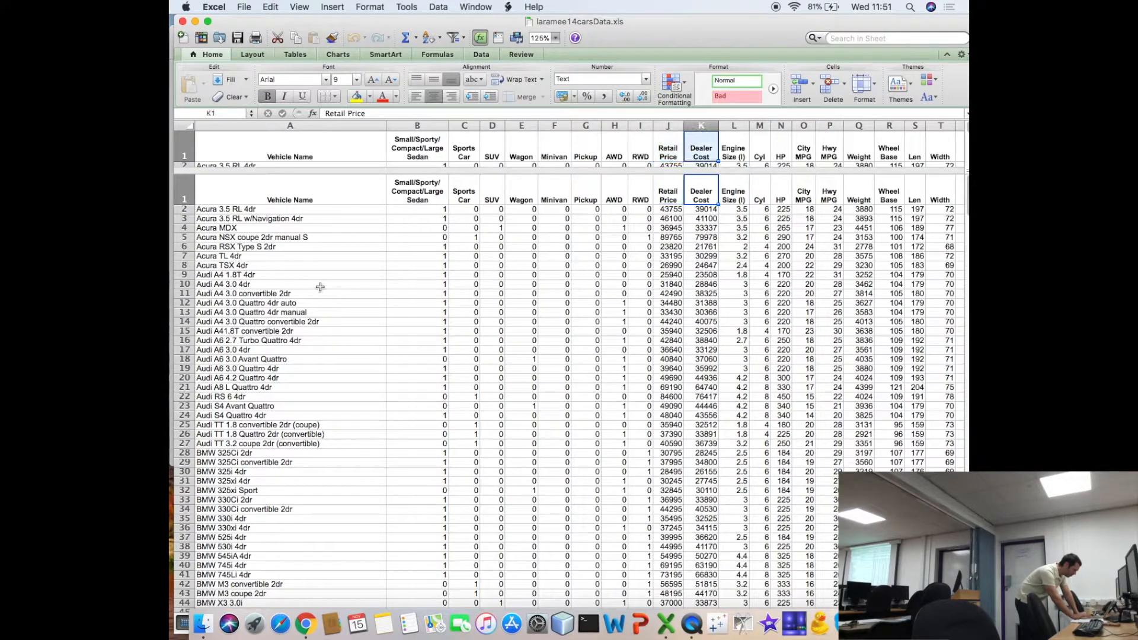
key(Left)
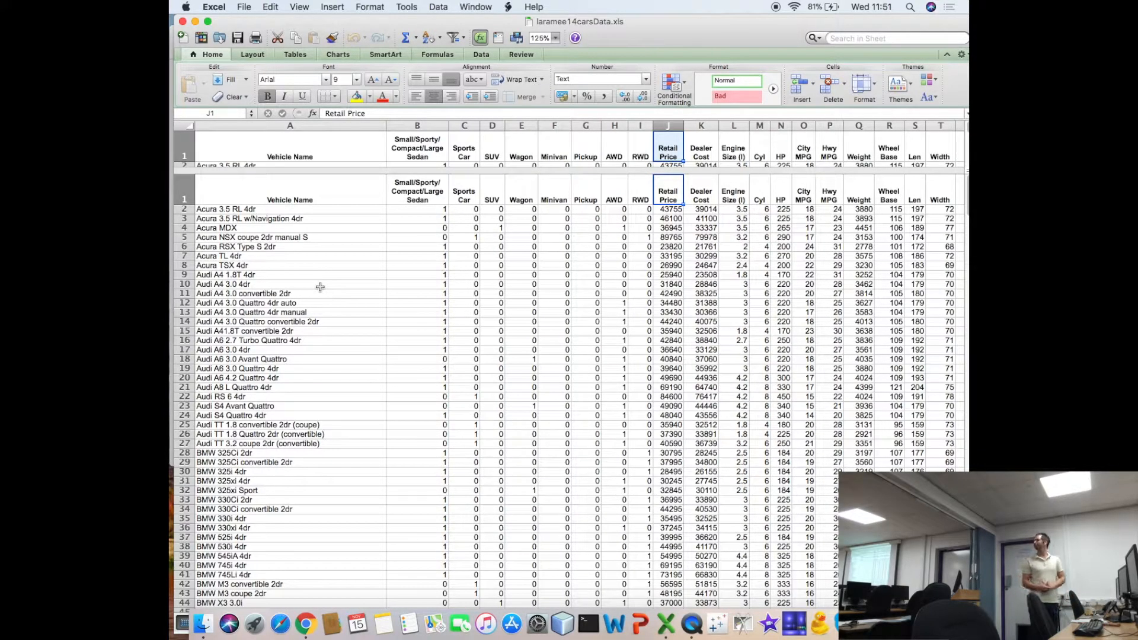
key(Right)
key(Right)
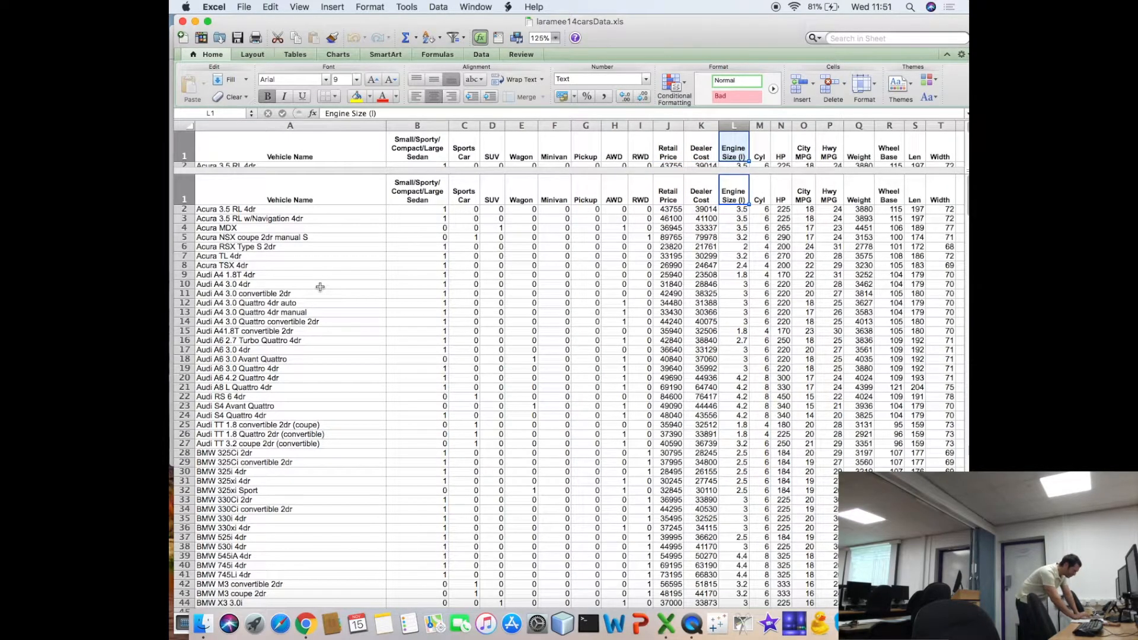
key(Right)
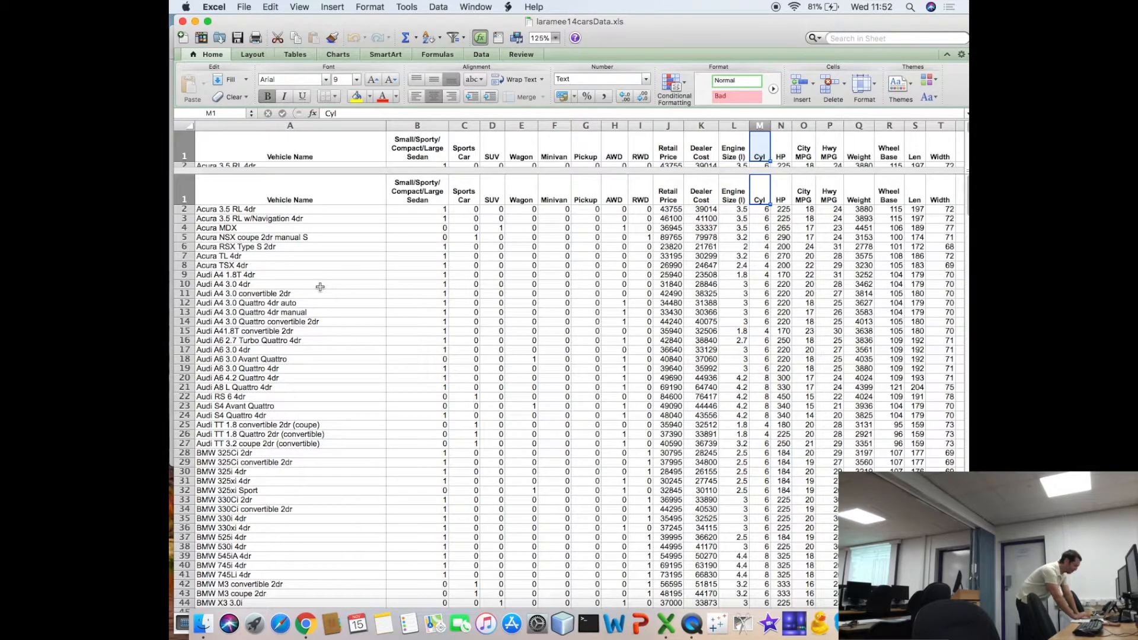
key(Right)
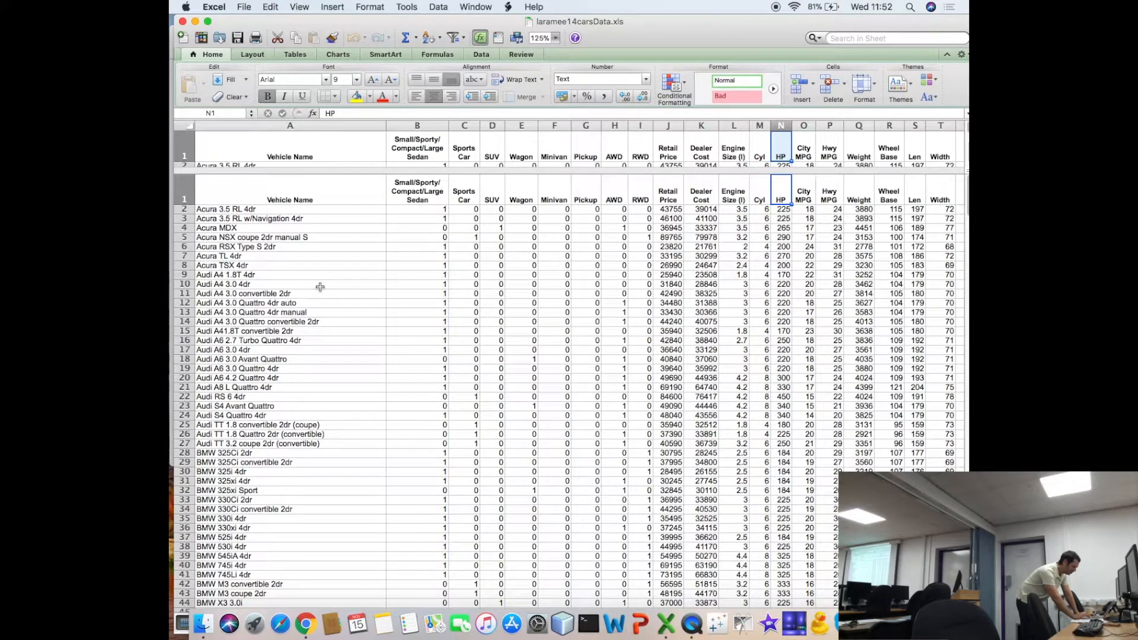
key(Right)
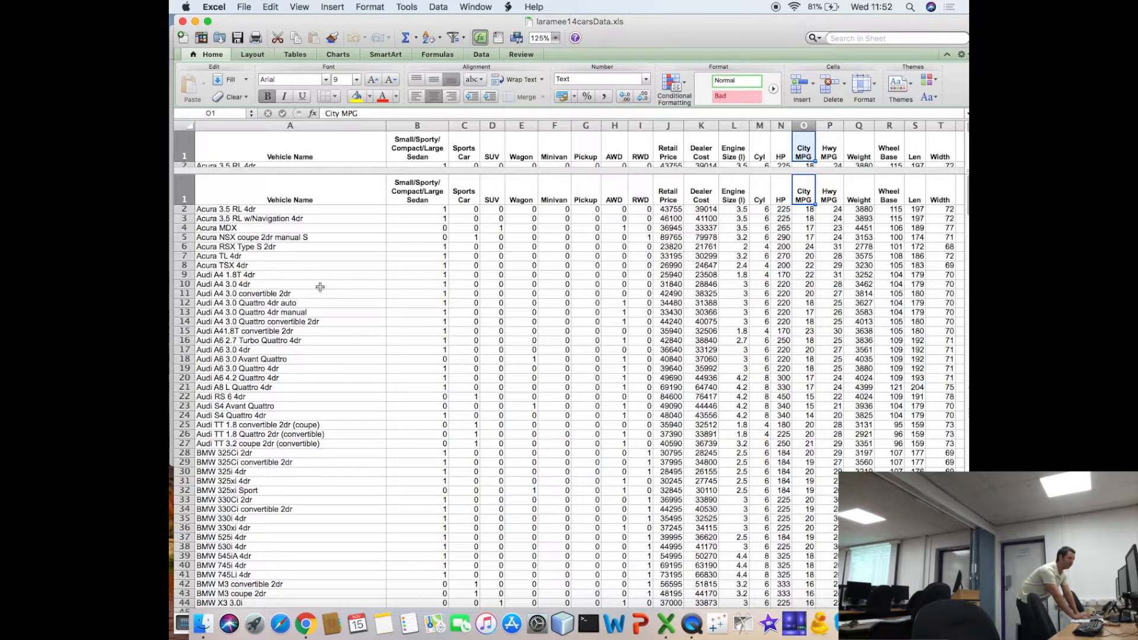
key(Right)
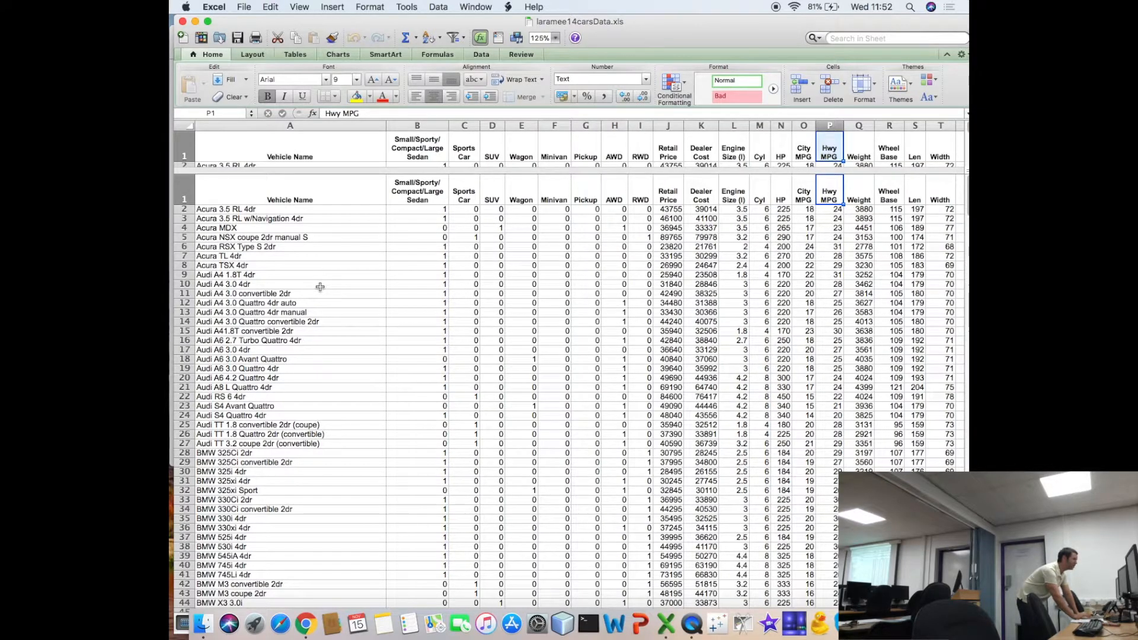
- Examine the Weight, Wheel Base, Len and Width headers through to the end of the car data columns
key(Right)
key(Right)
key(Right)
key(Right)
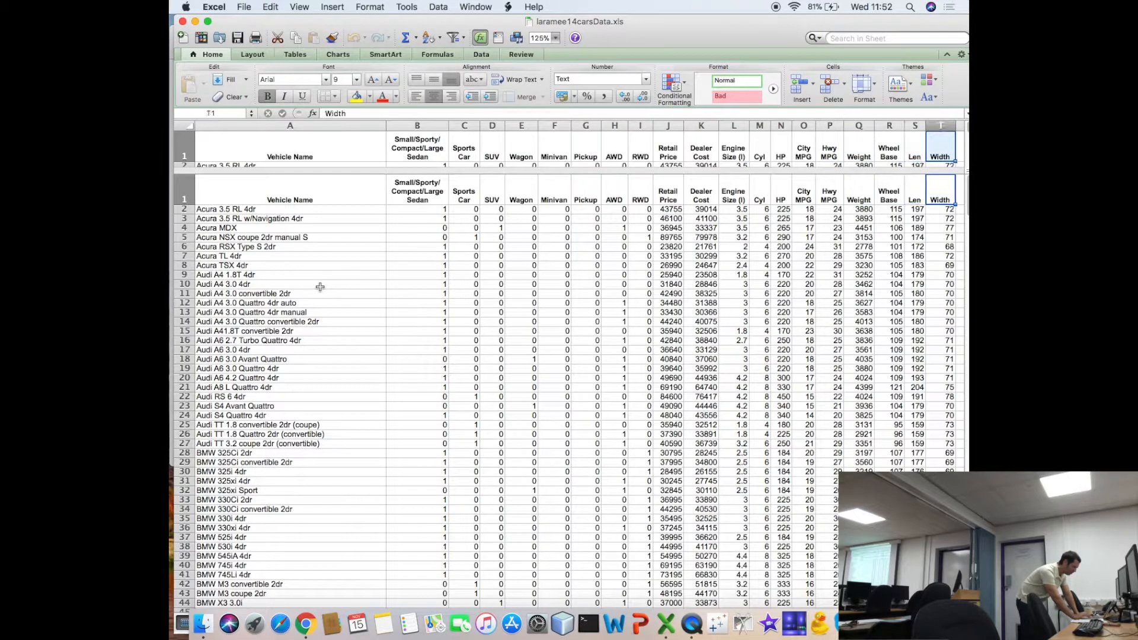
key(Right)
key(Right)
- Return along the header row to the Vehicle Name header in cell A1
key(Left)
key(Left)
key(Left)
key(Left)
key(Left)
key(Left)
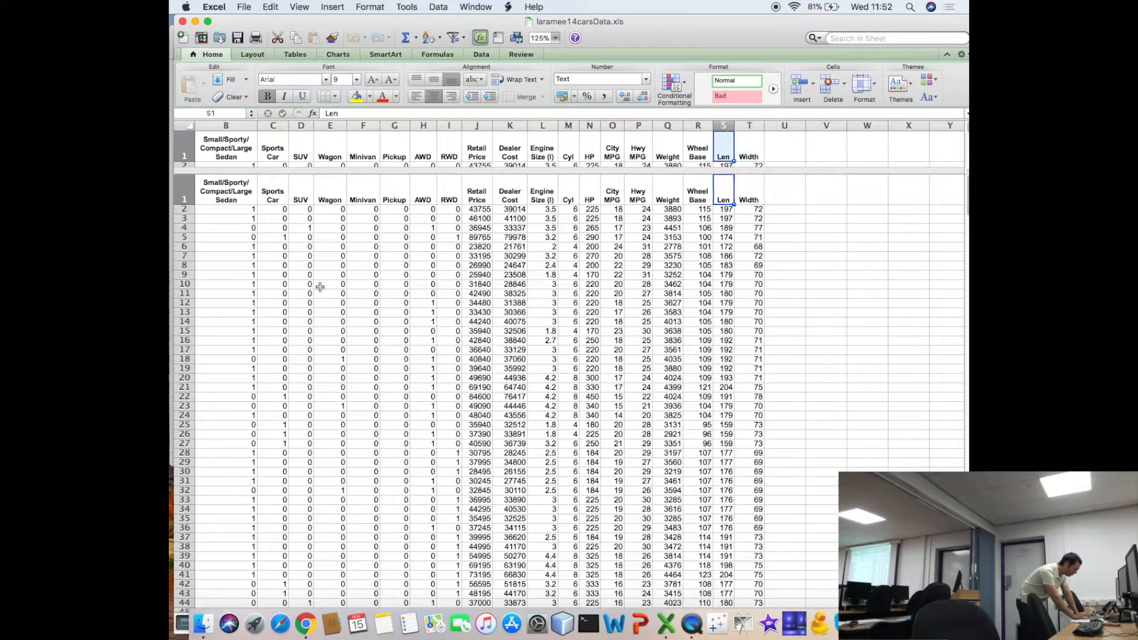
key(Left)
key(Left)
key(Left)
key(Left)
key(Left)
key(Left)
key(Left)
key(Left)
key(Left)
key(Left)
key(Left)
key(Left)
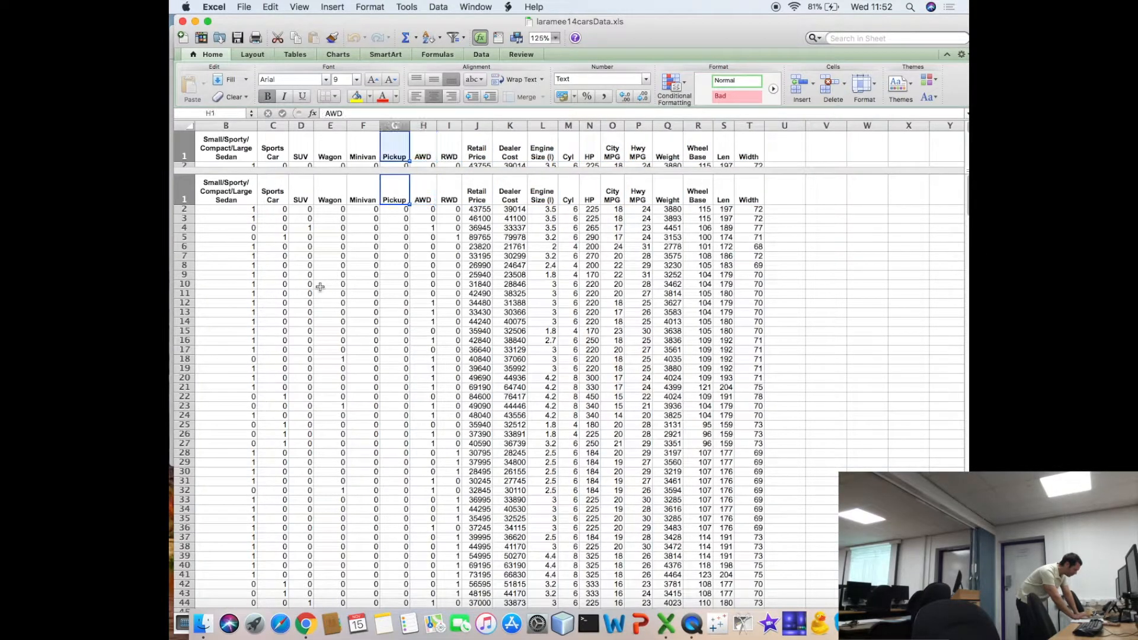
key(Left)
key(Left)
key(Left)
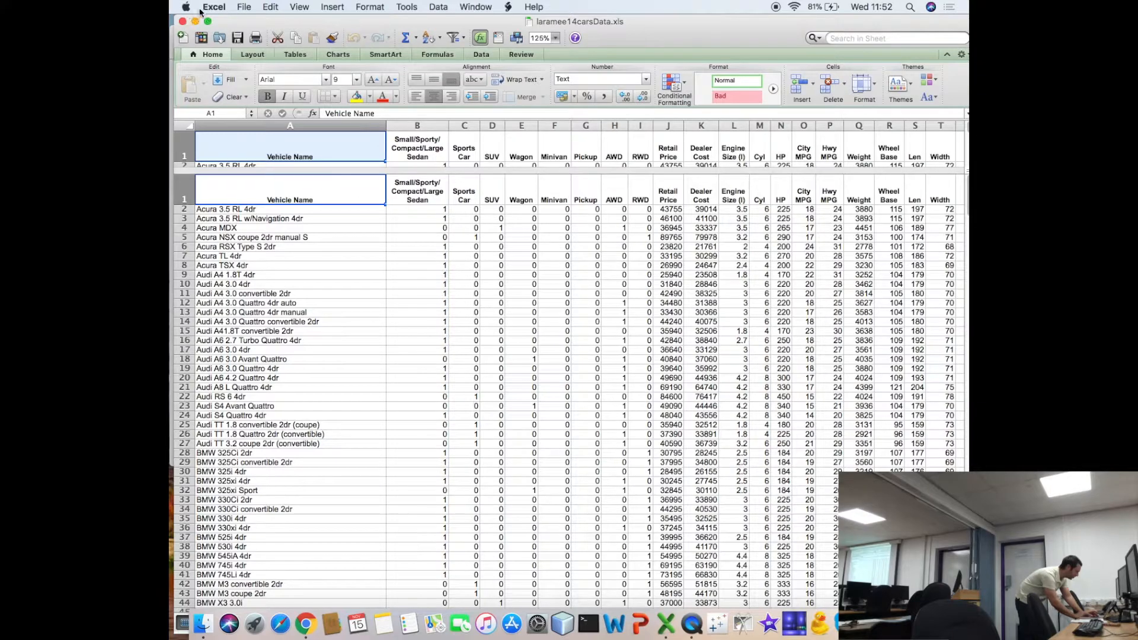
- Hide Excel and open laramee16ukCarAccidents_2015.xls from the car folder in Finder
key(super+h)
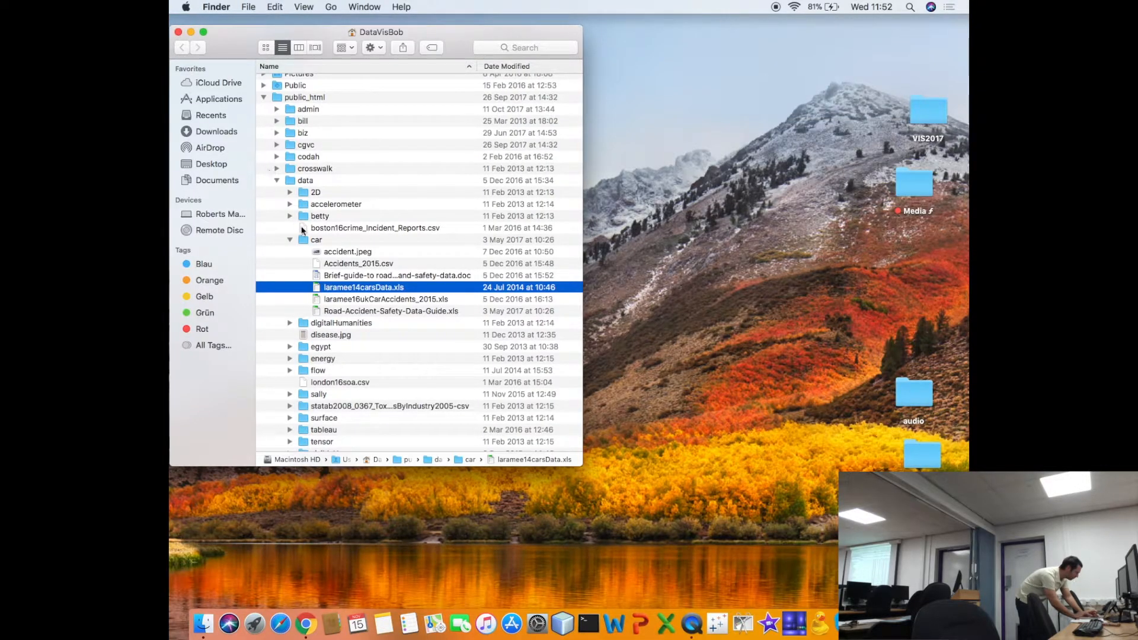
double_click(335, 300)
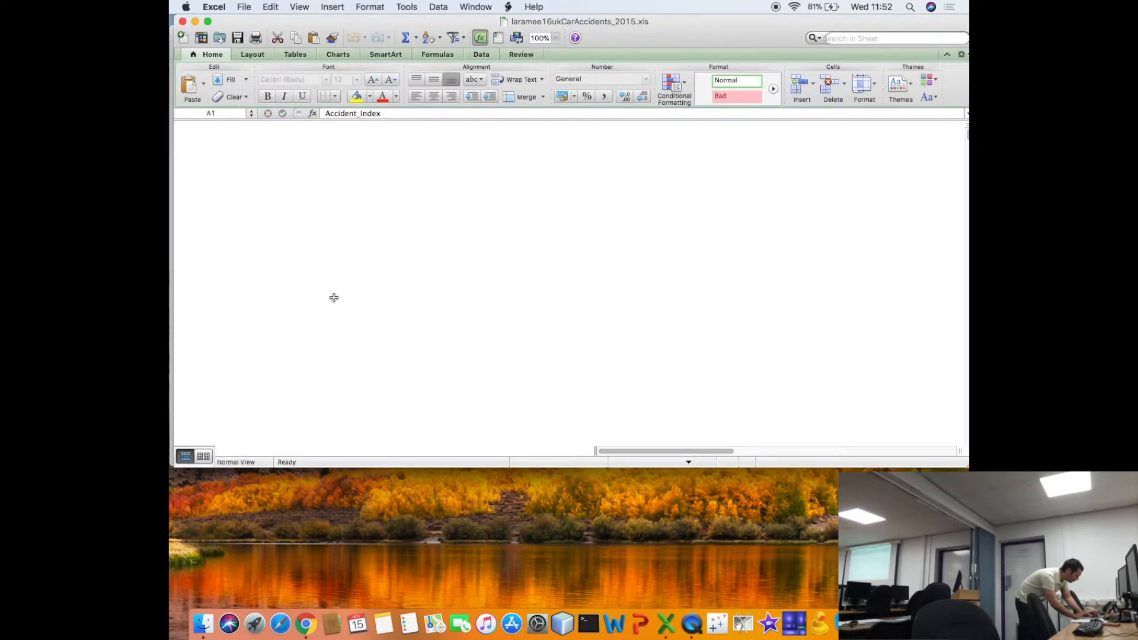
- Switch back to Finder and move laramee14carsData.xls from the car folder to the Trash
key(super+Tab)
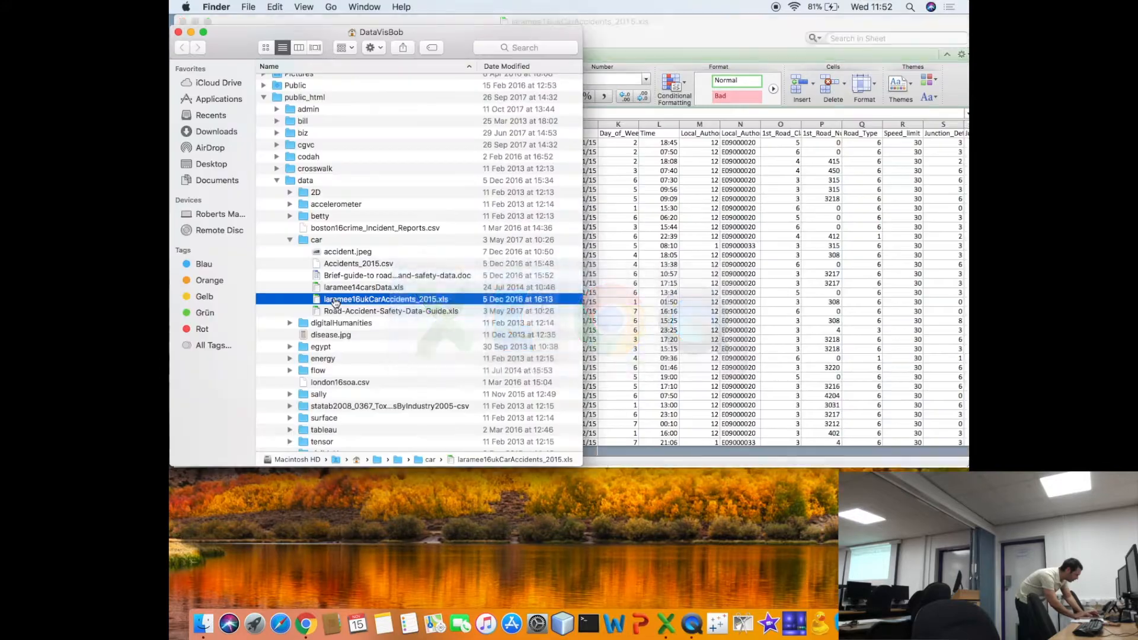
click(336, 290)
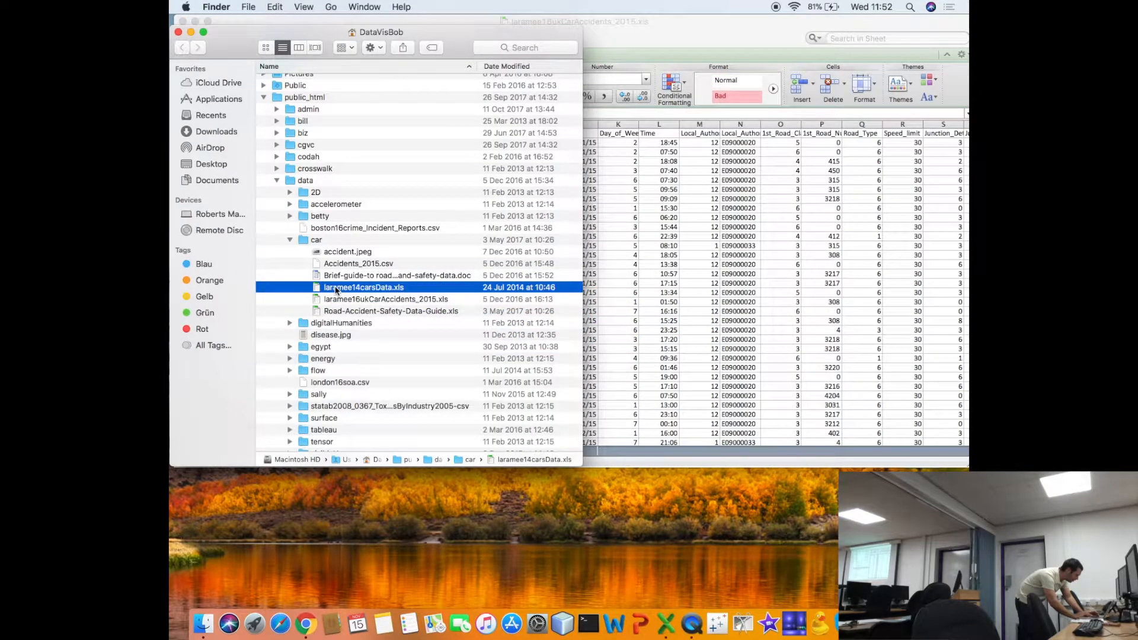
right_click(336, 289)
click(352, 322)
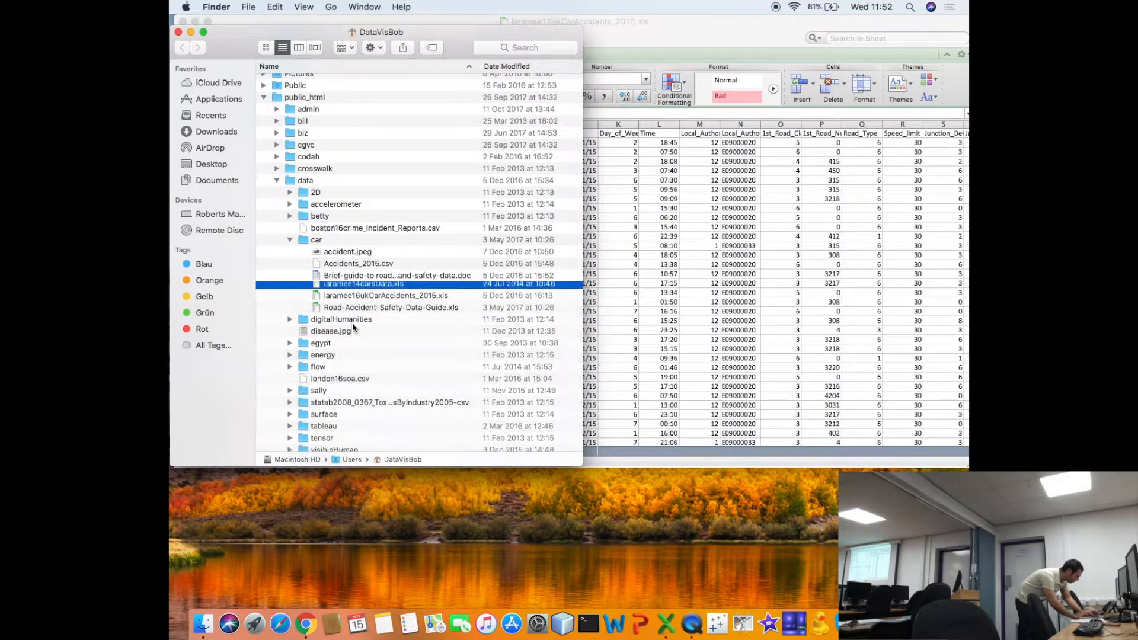
- Switch to the UK car accidents workbook in Excel and make its window taller to show more rows
key(super+Tab)
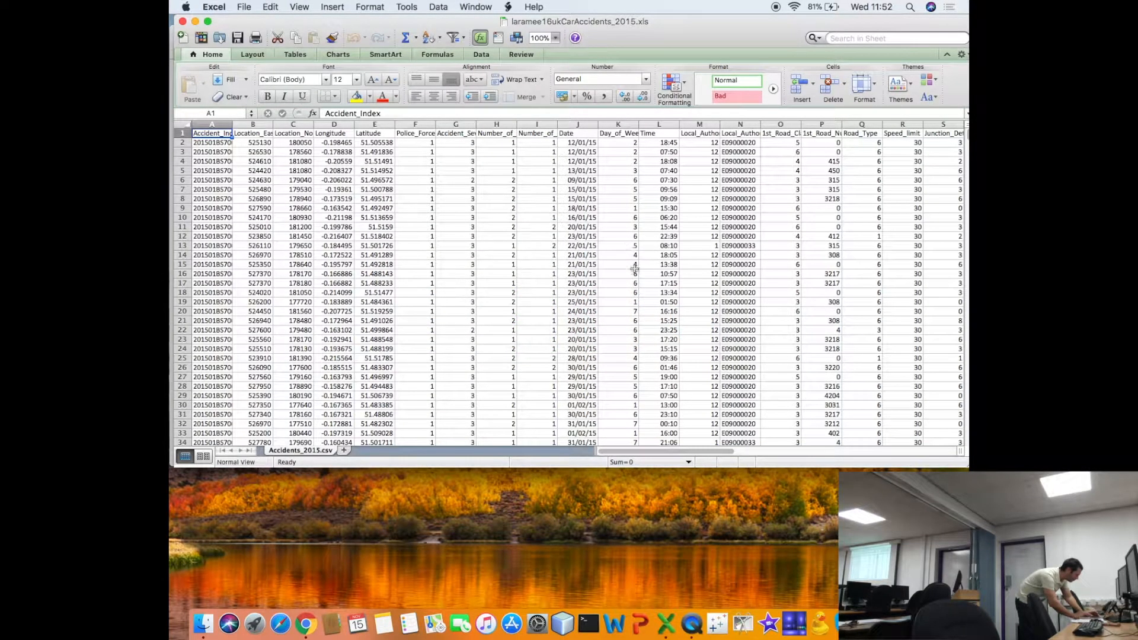
drag(769, 469, 775, 591)
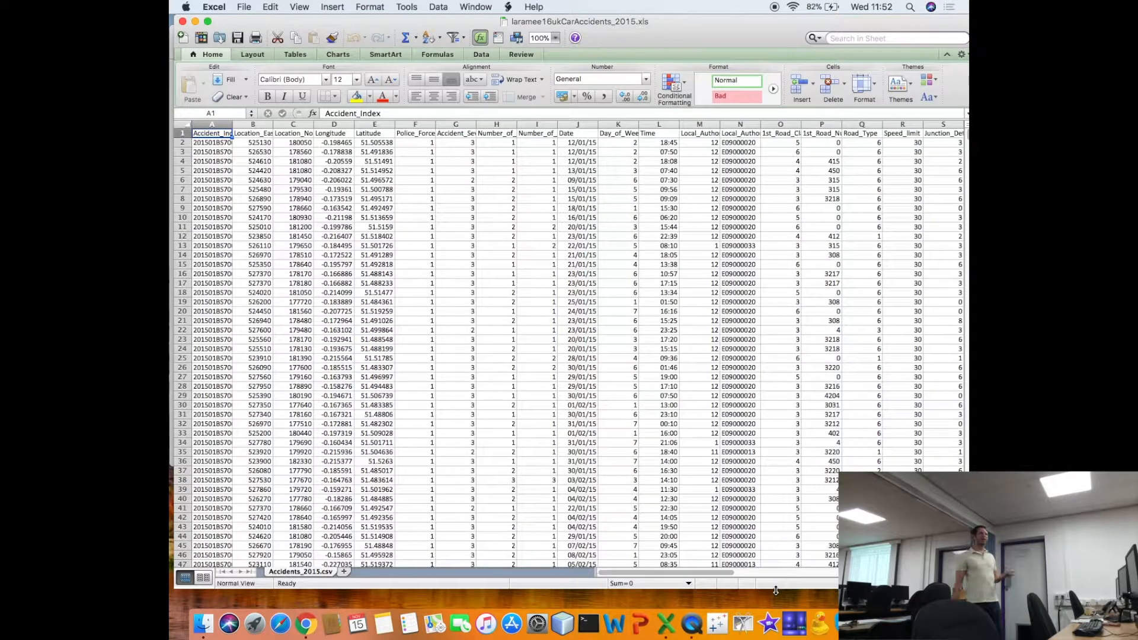
- Go through the accident data headers from Location_Easting_OSGR to Number_of_Casualties, including Police_Force and Accident_Severity
key(Right)
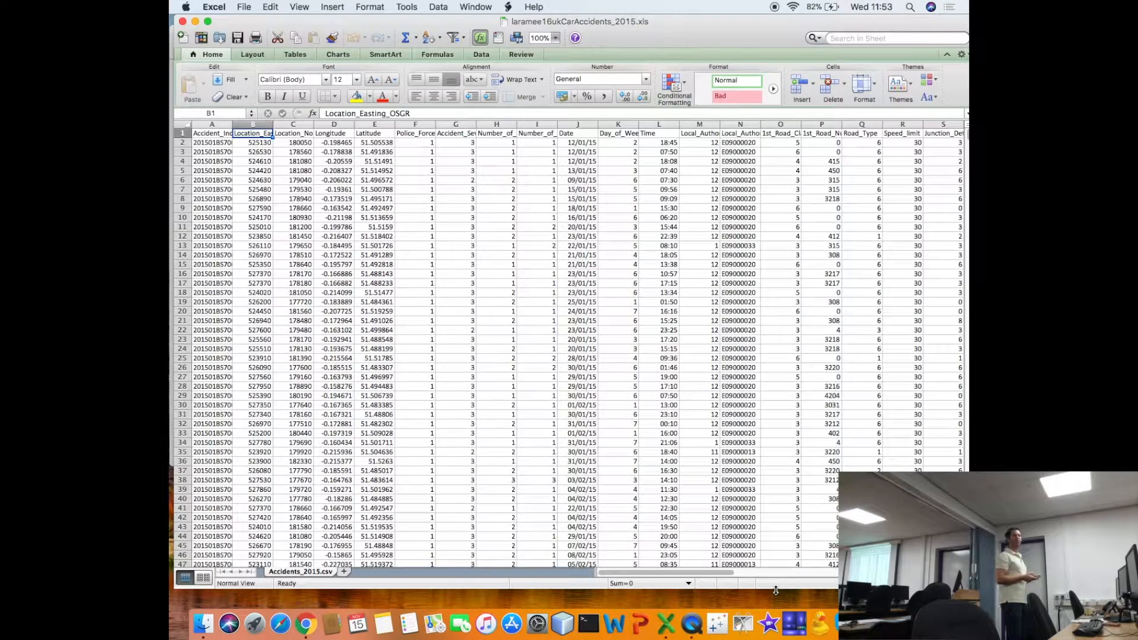
key(Right)
key(Right)
key(Right)
key(Right)
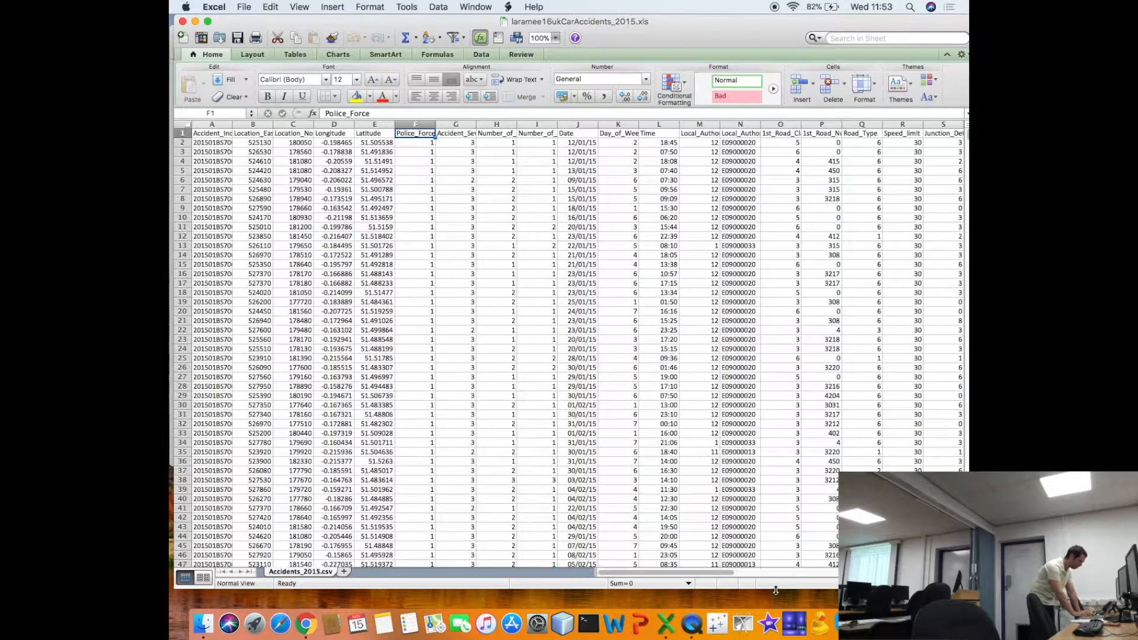
key(Right)
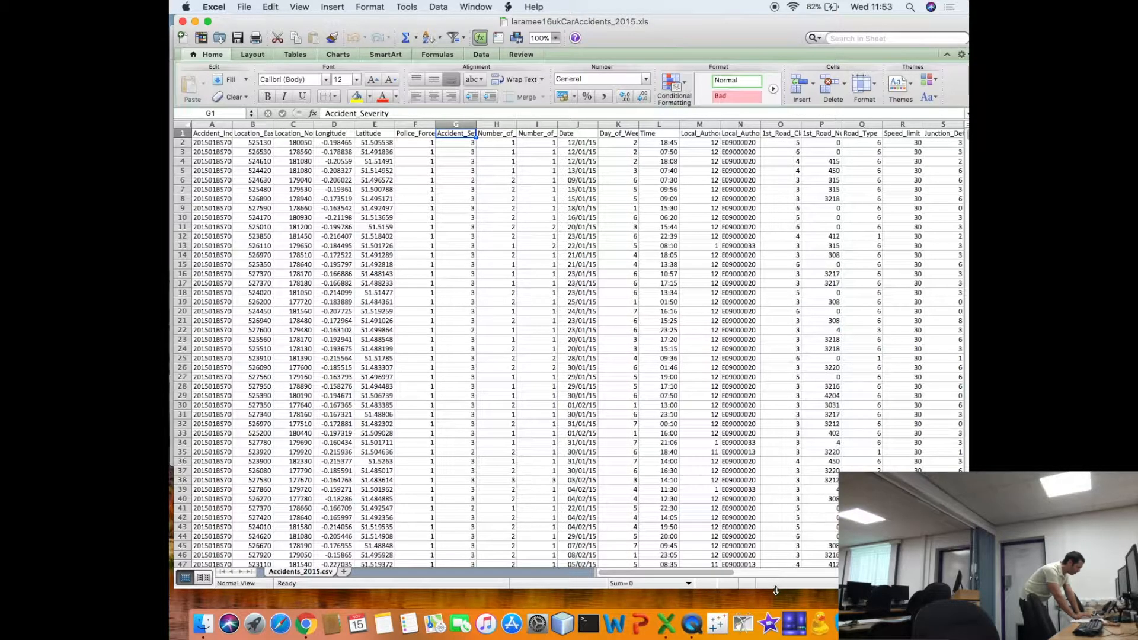
key(Right)
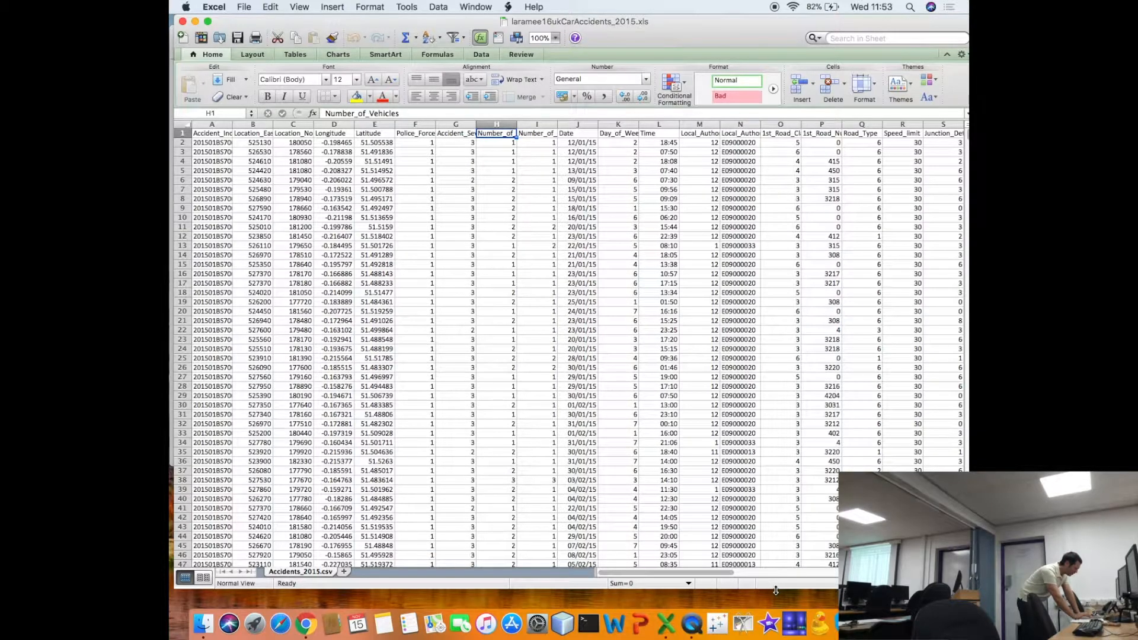
key(Right)
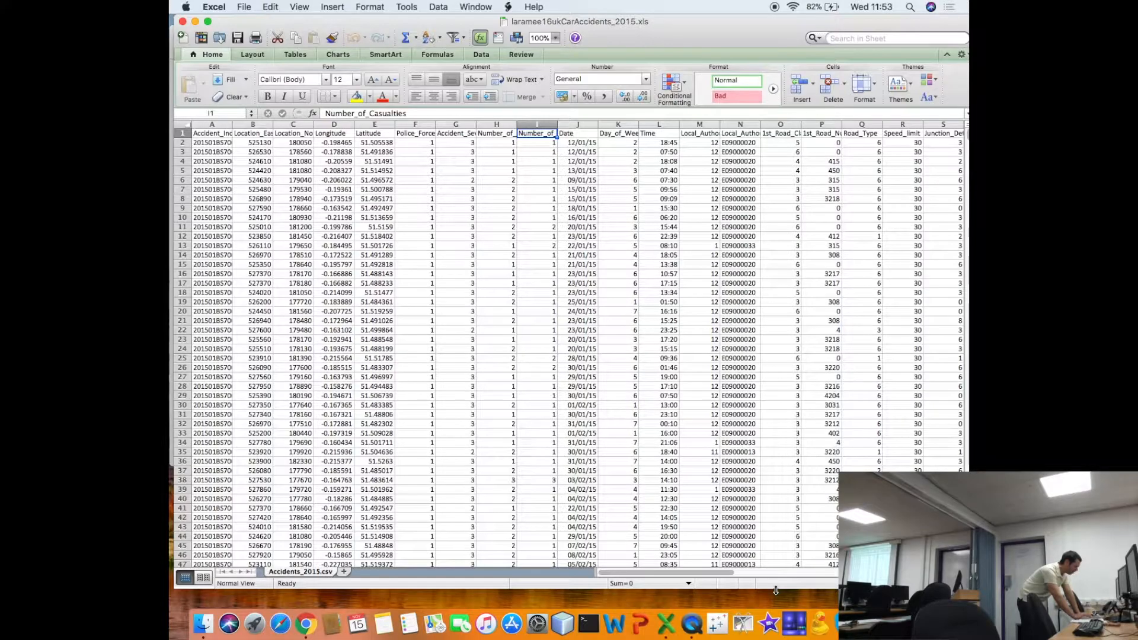
- Go through the accident data headers from Date to Speed_limit, including Day_of_Week, Time, both Local_Authority columns and the road columns
key(Right)
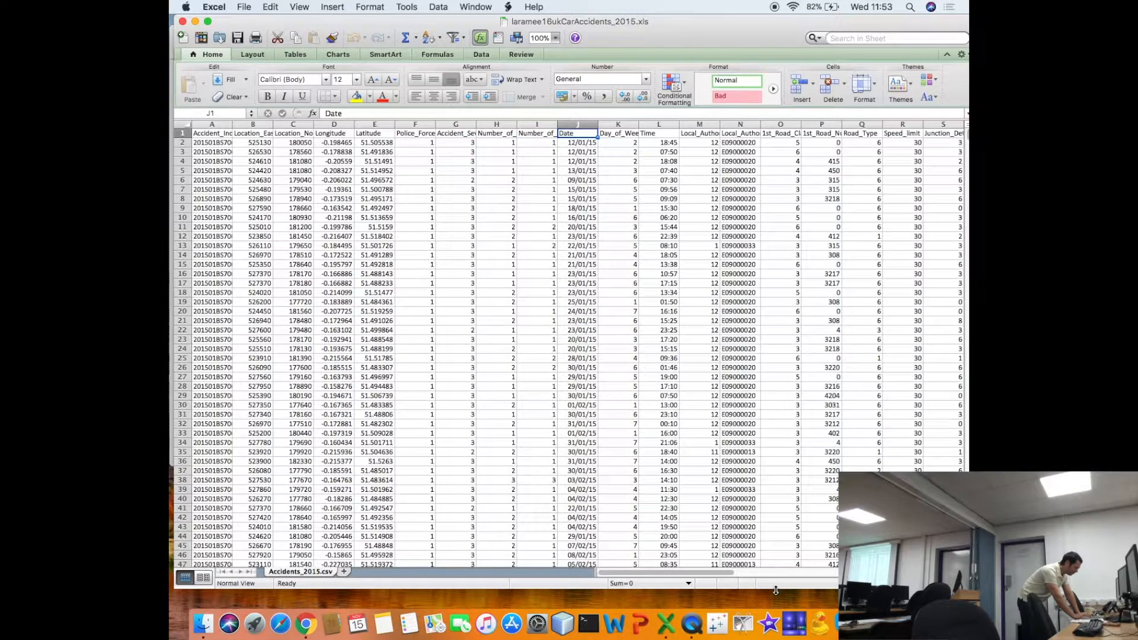
key(Right)
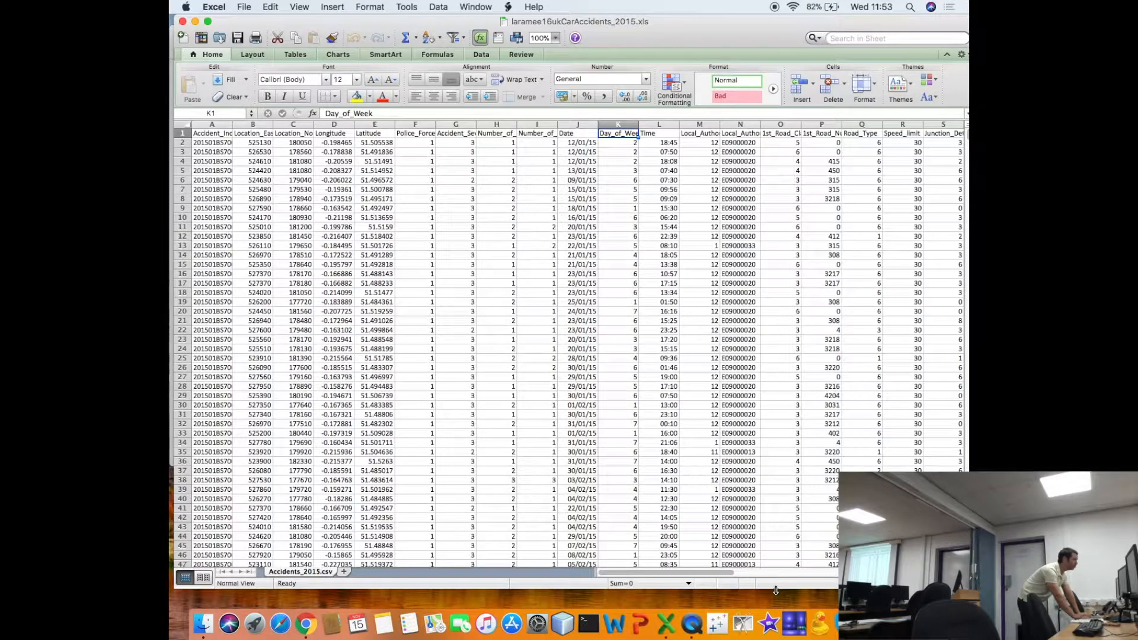
key(Right)
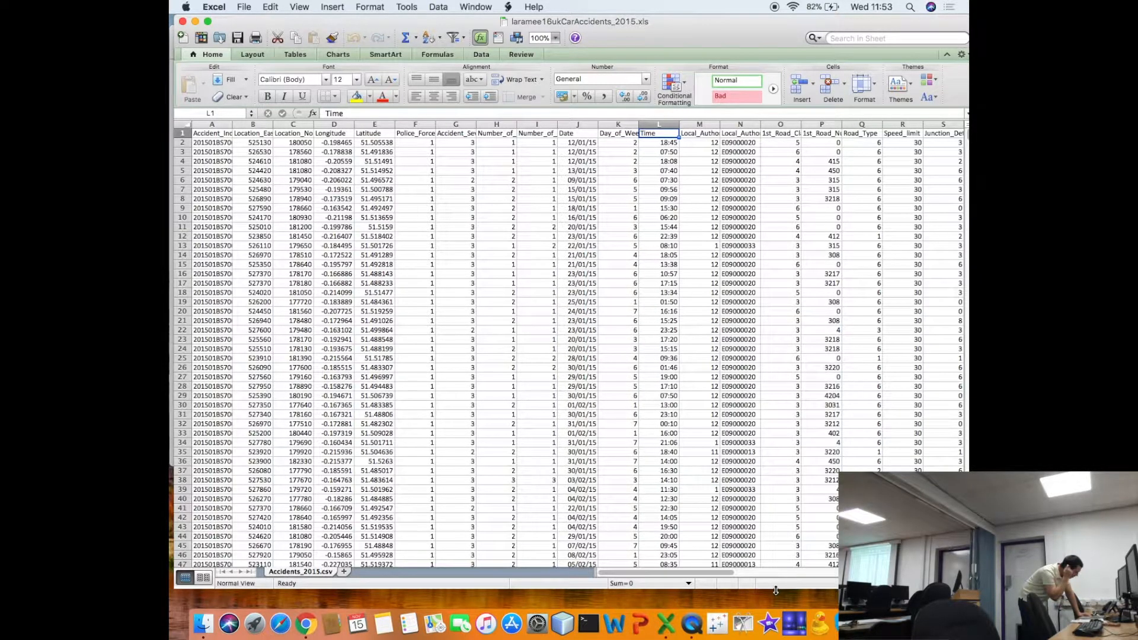
key(Right)
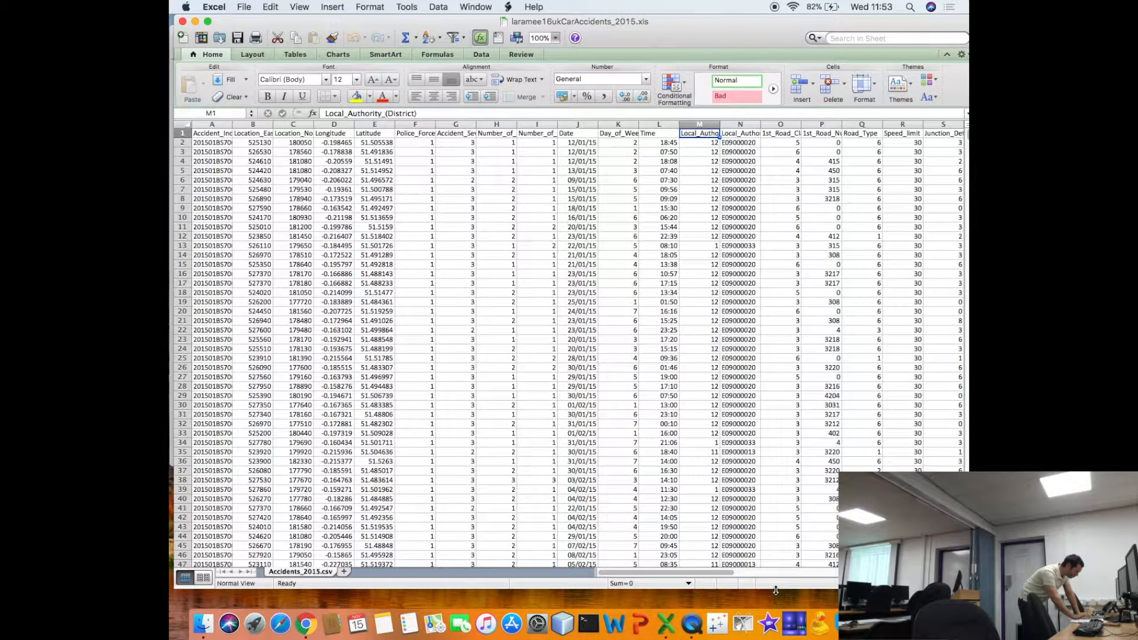
key(Right)
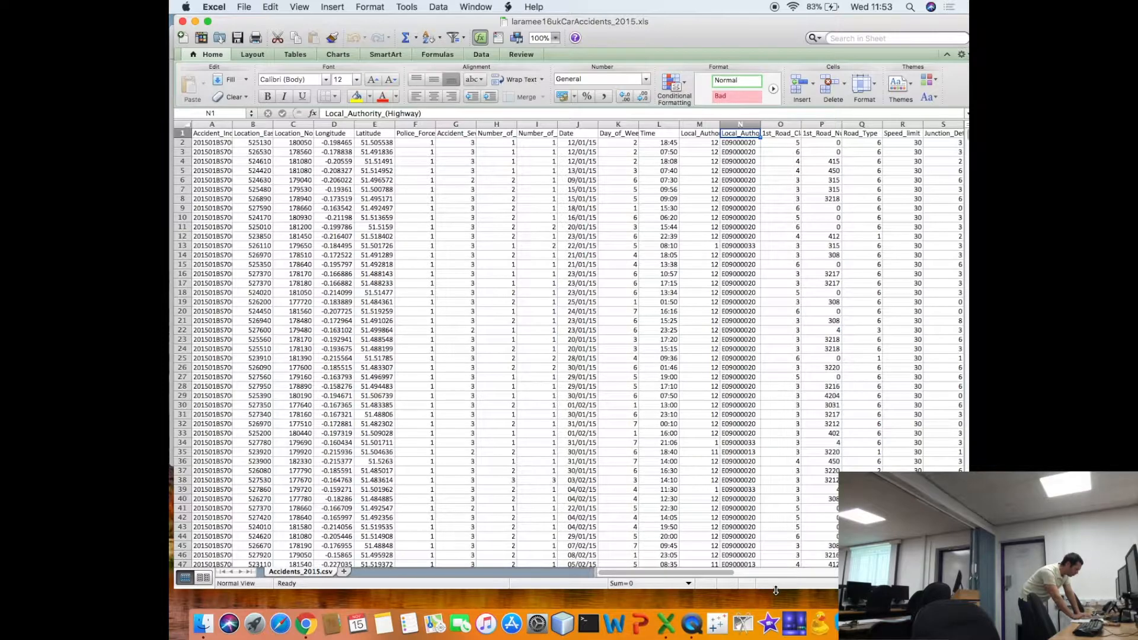
key(Right)
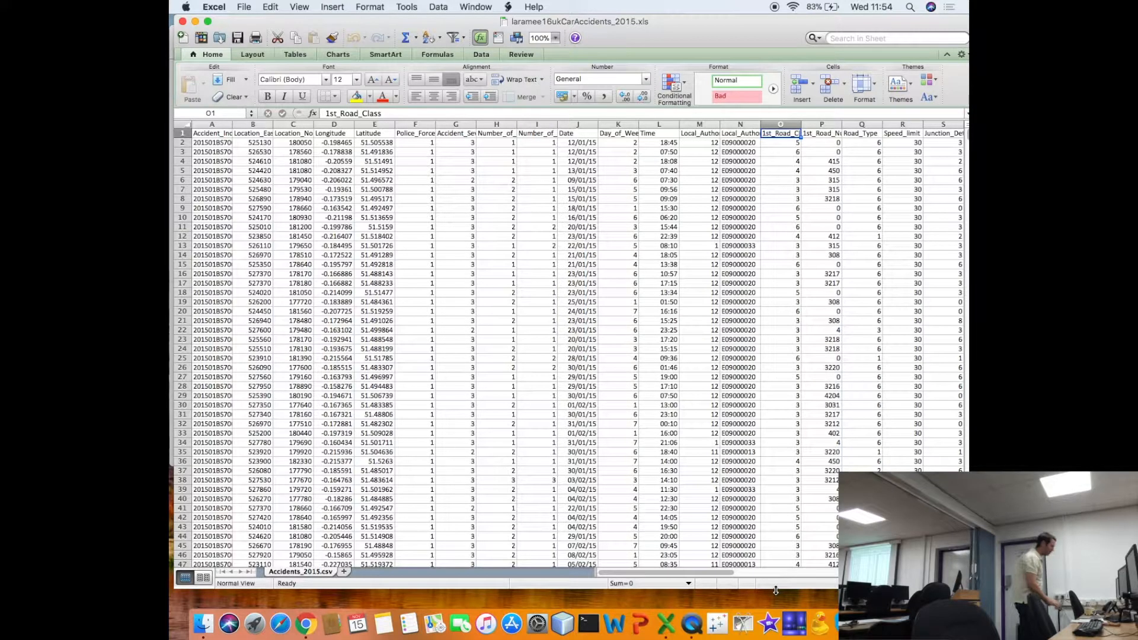
key(Right)
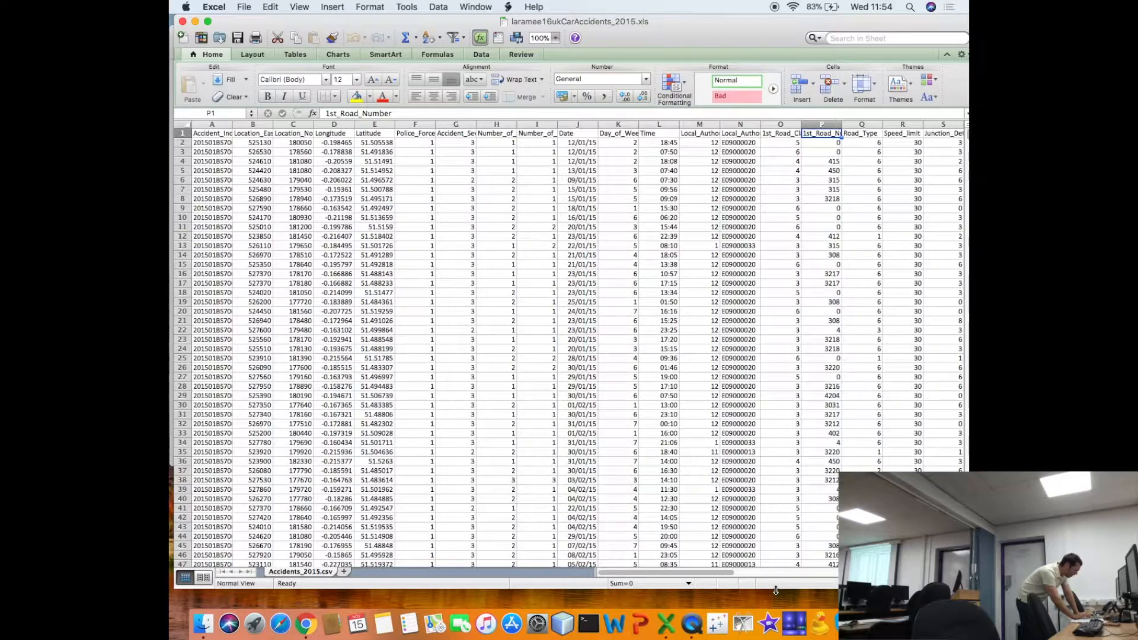
key(Right)
- Go through the headers after Speed_limit up to Weather_Conditions, including Junction_Control, 2nd_Road_Class and the Pedestrian_Crossing columns
key(Right)
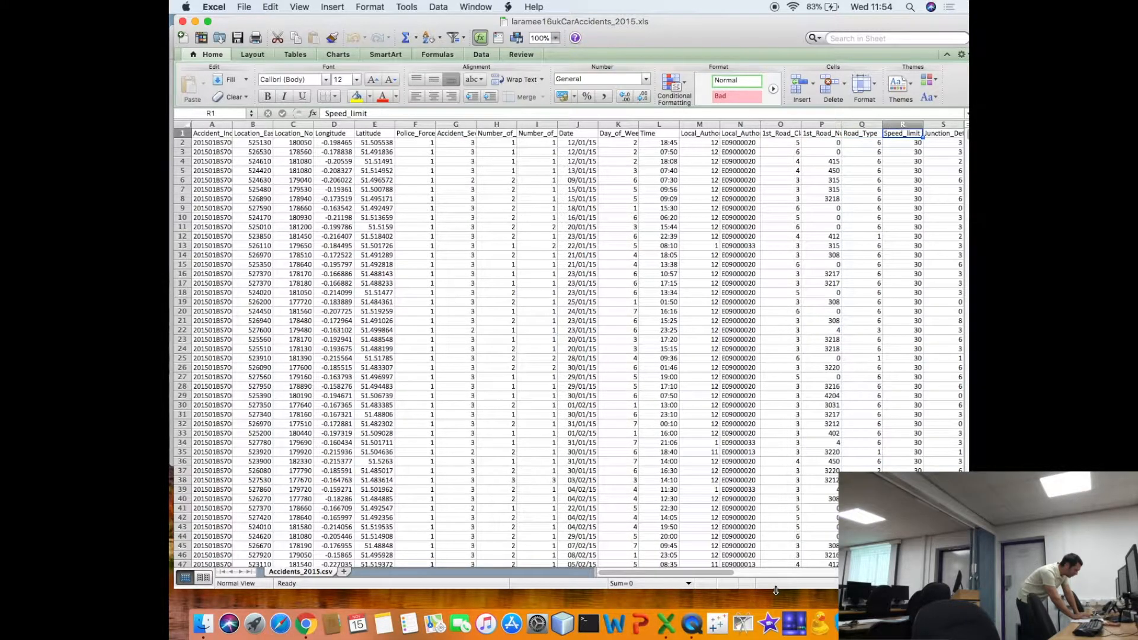
key(Right)
key(Right)
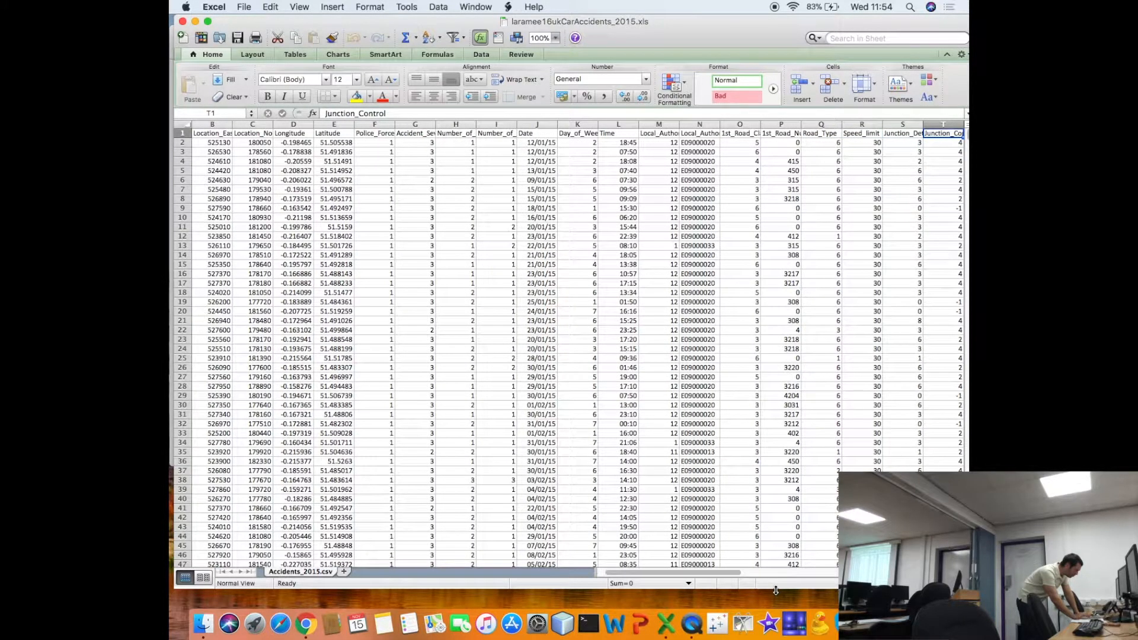
key(Right)
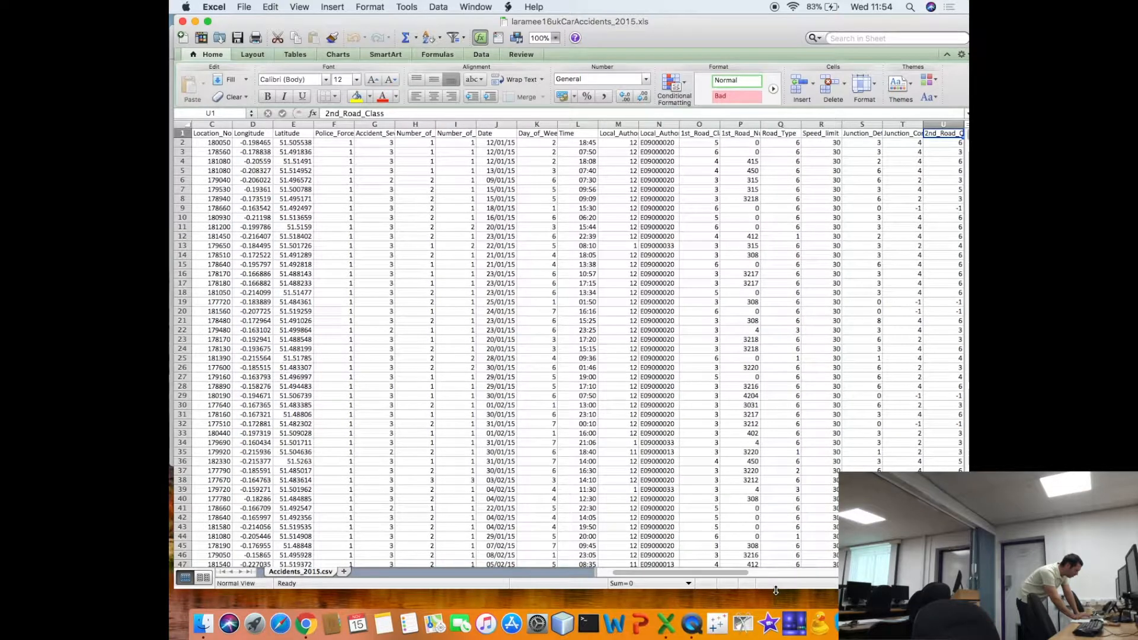
key(Right)
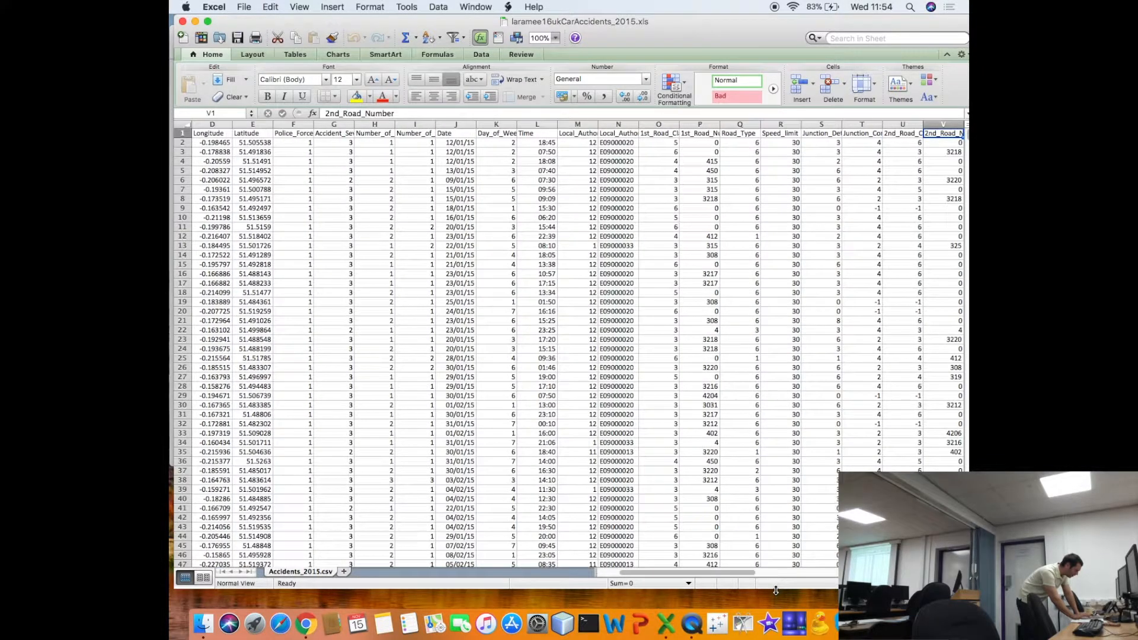
key(Right)
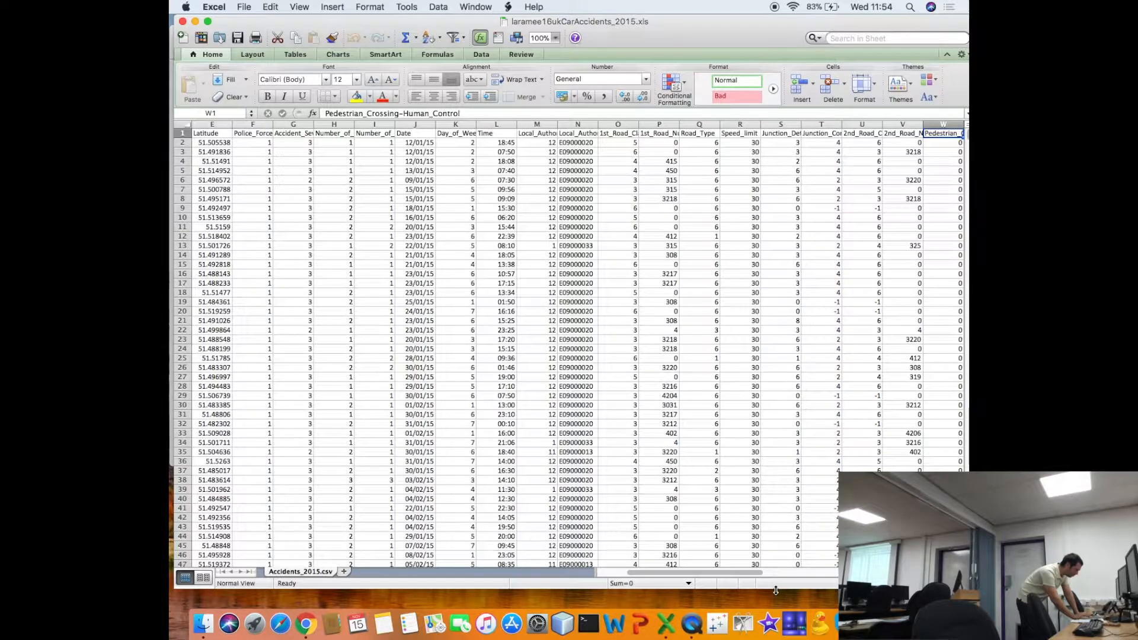
key(Right)
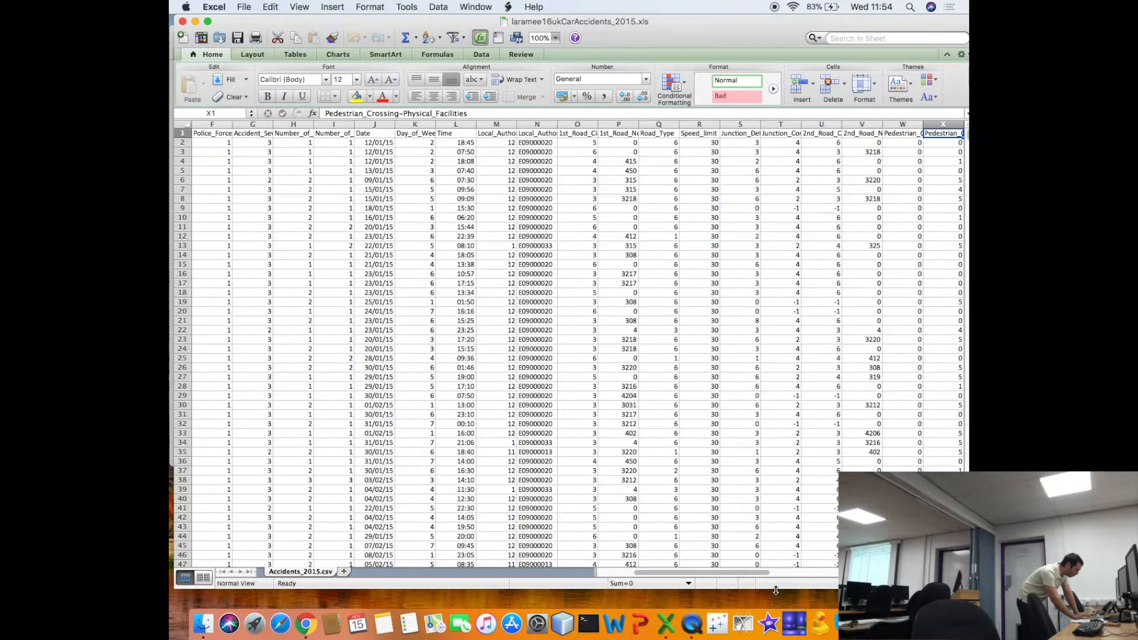
key(Right)
- Go through the remaining headers from Road_Surface_Conditions past LSOA_of_Accident_Location, including Carriageway_Hazards and Urban_or_Rural_Area
key(Right)
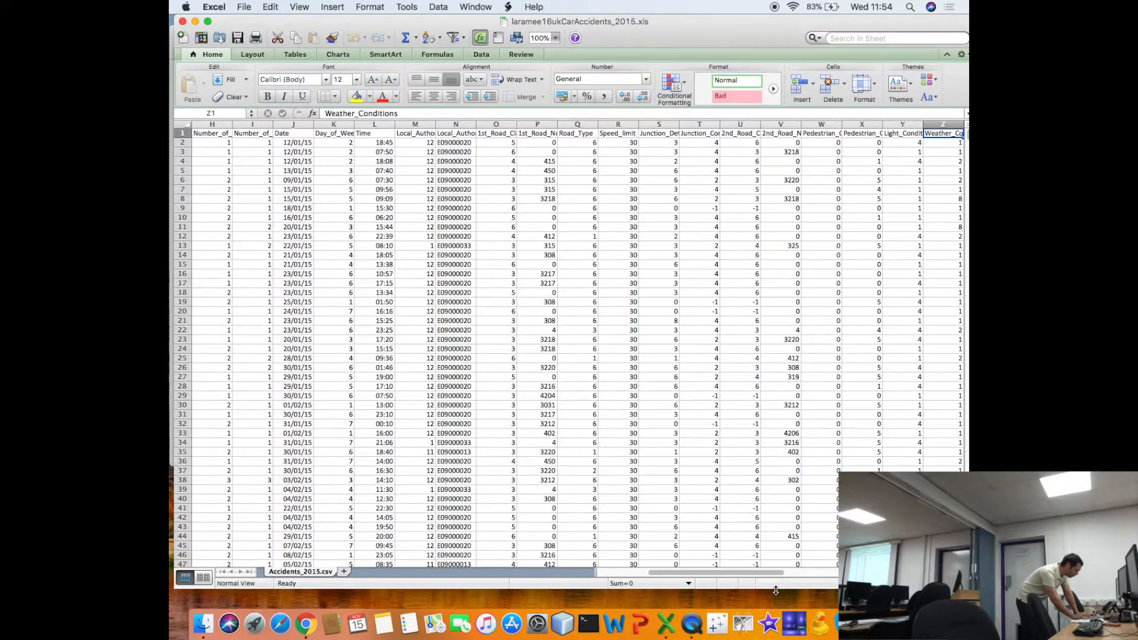
key(Right)
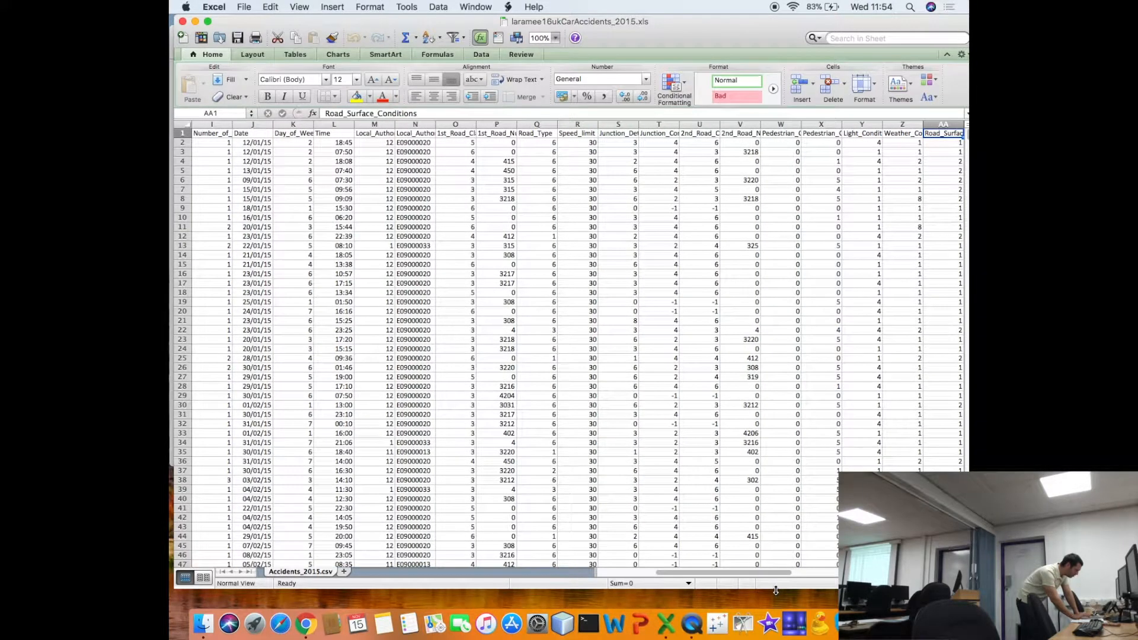
key(Right)
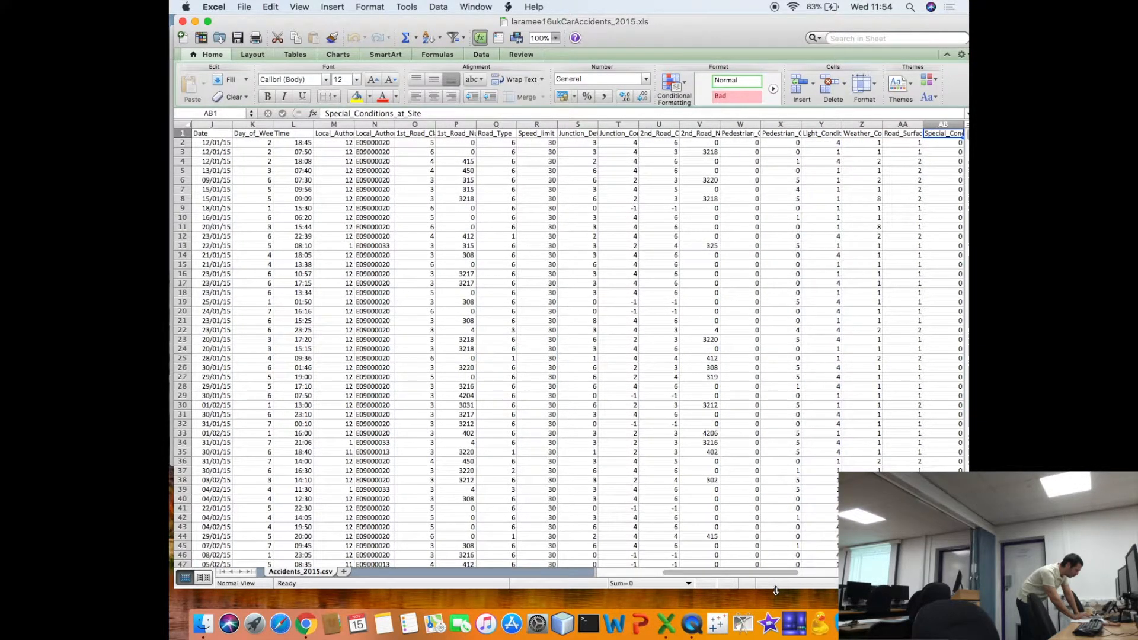
key(Right)
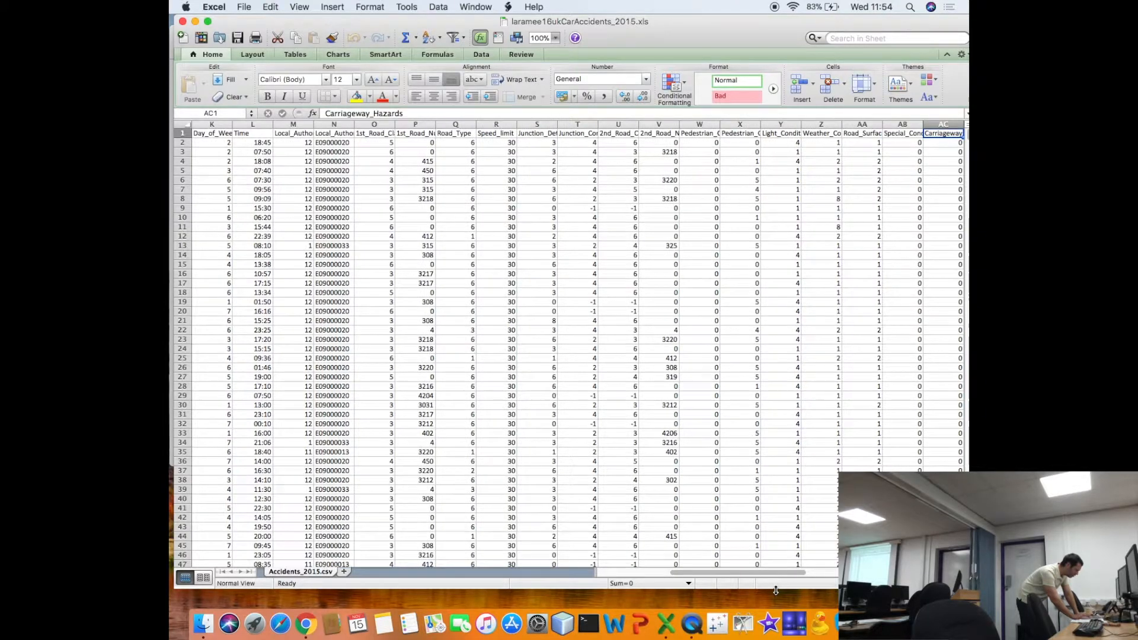
key(Right)
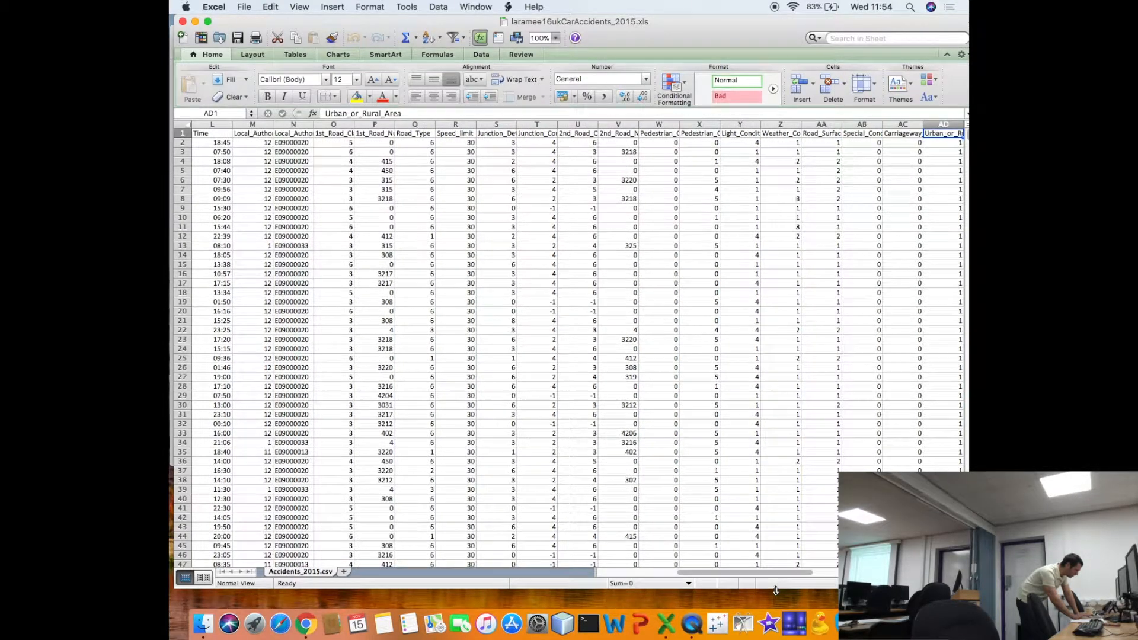
key(Right)
key(Right)
key(Right)
key(Right)
key(Right)
key(Right)
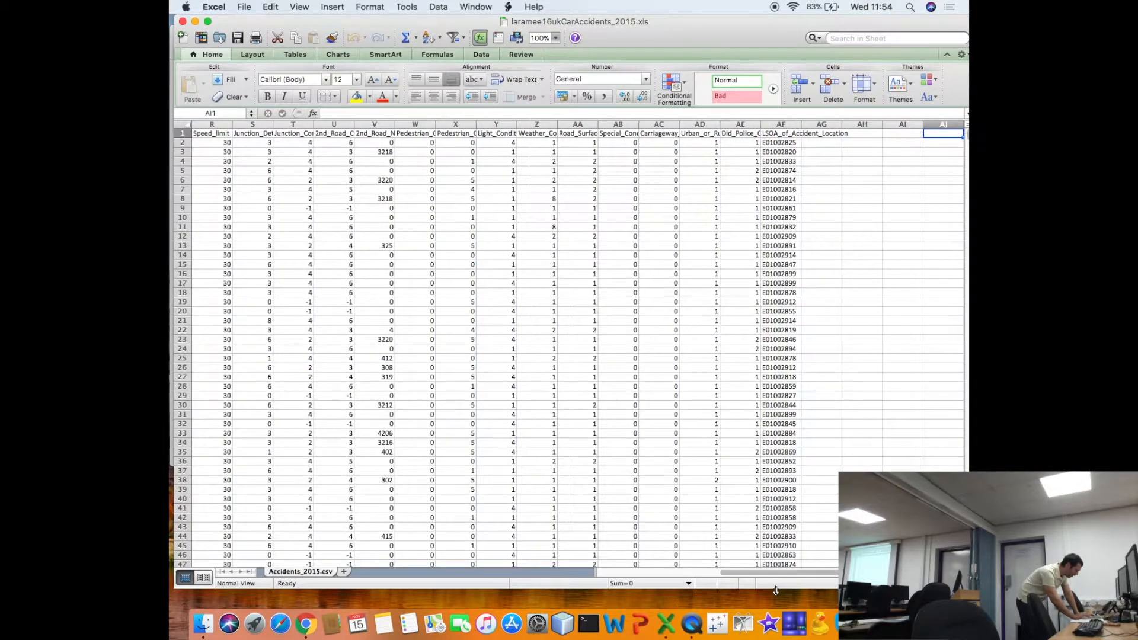
- Return along the header row to the Accident_Index cell in A1
key(Left)
key(Left)
key(Left)
key(Left)
key(Left)
key(Left)
key(Left)
key(Left)
key(Left)
key(Left)
key(Left)
key(Left)
key(Left)
key(Left)
key(Left)
key(Left)
key(Left)
key(Left)
key(Left)
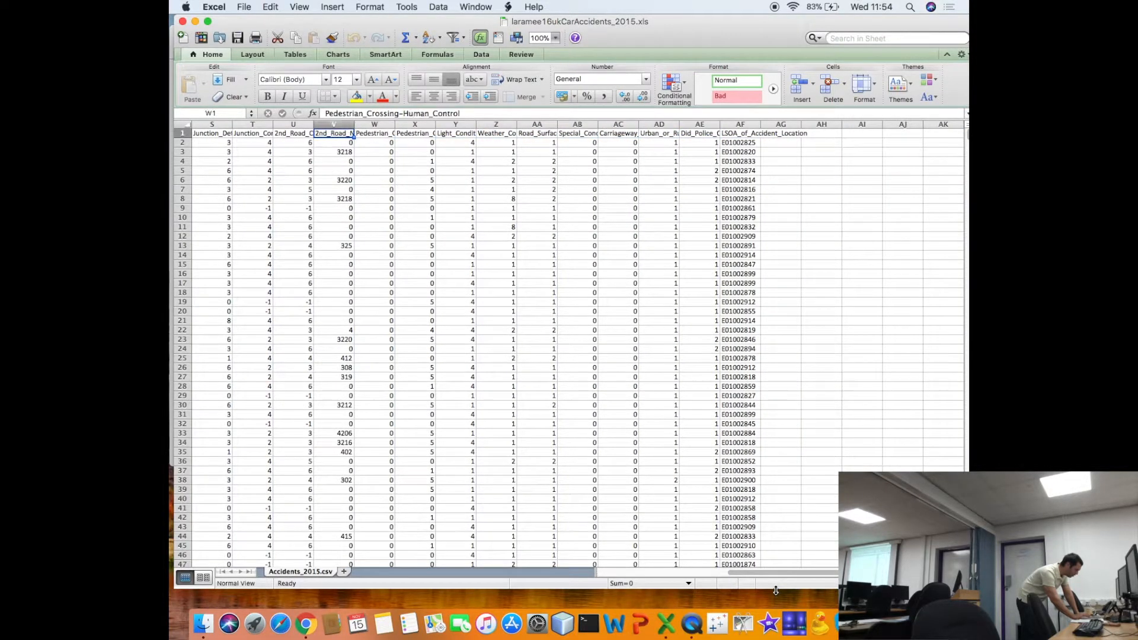
key(Left)
key(Left)
key(Left)
key(Left)
key(Left)
key(Left)
key(Left)
key(Left)
key(Left)
key(Left)
key(Left)
key(Left)
key(Left)
key(Left)
key(Left)
key(Left)
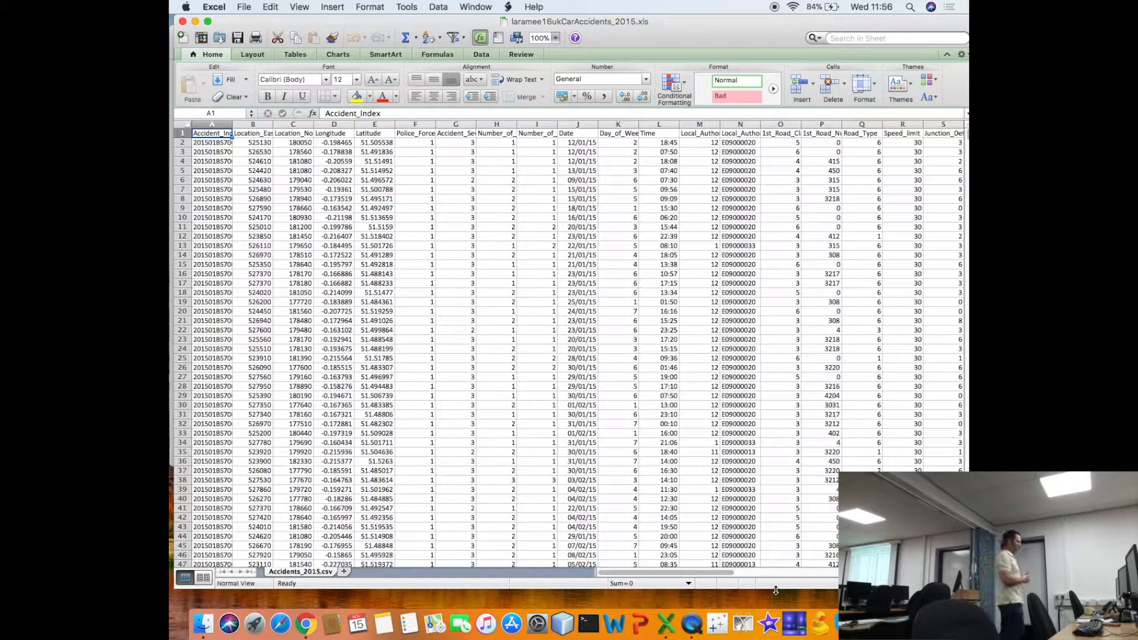
- Quit Excel and open Brief-guide-to-road-accidents-and-safety-data.doc from the car folder in Finder to skim the guide
key(super+q)
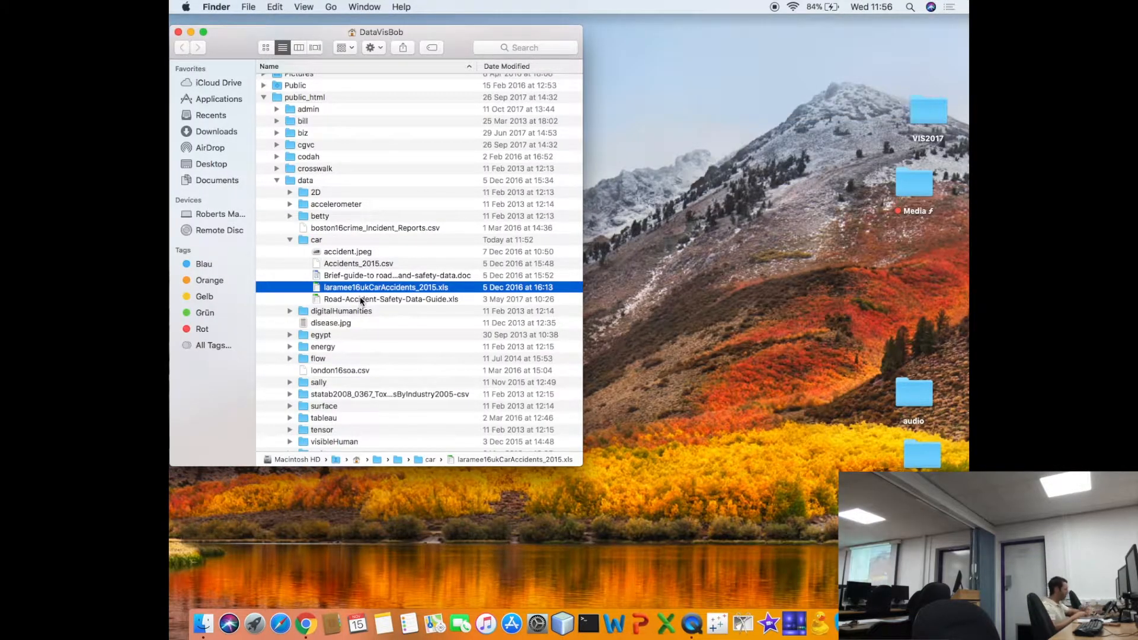
double_click(361, 275)
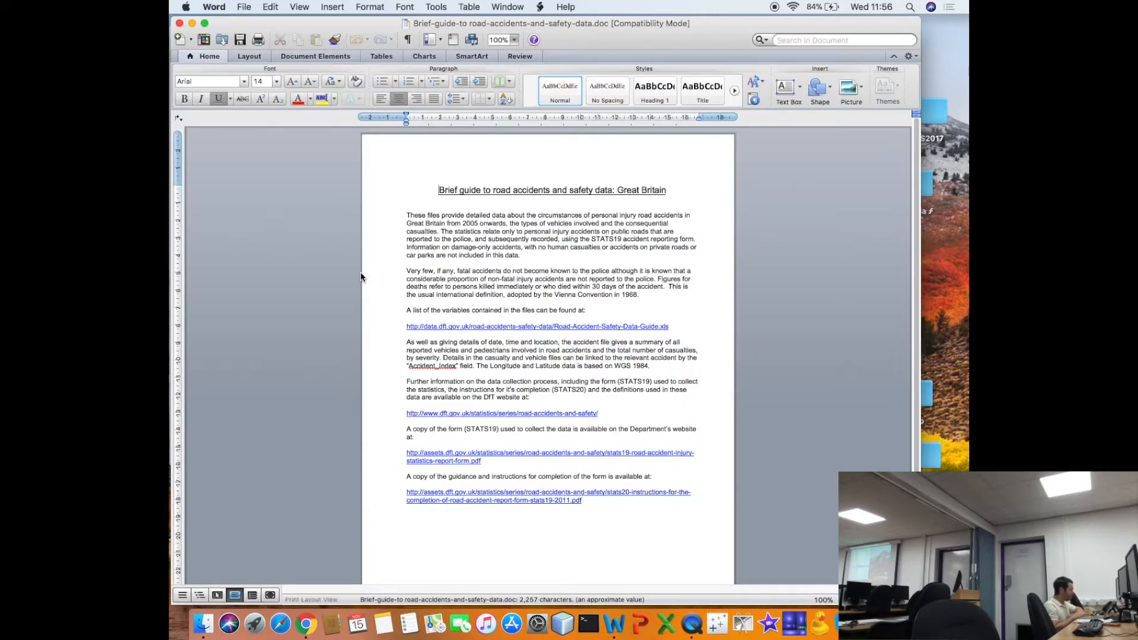
scroll(376, 256, down, 3)
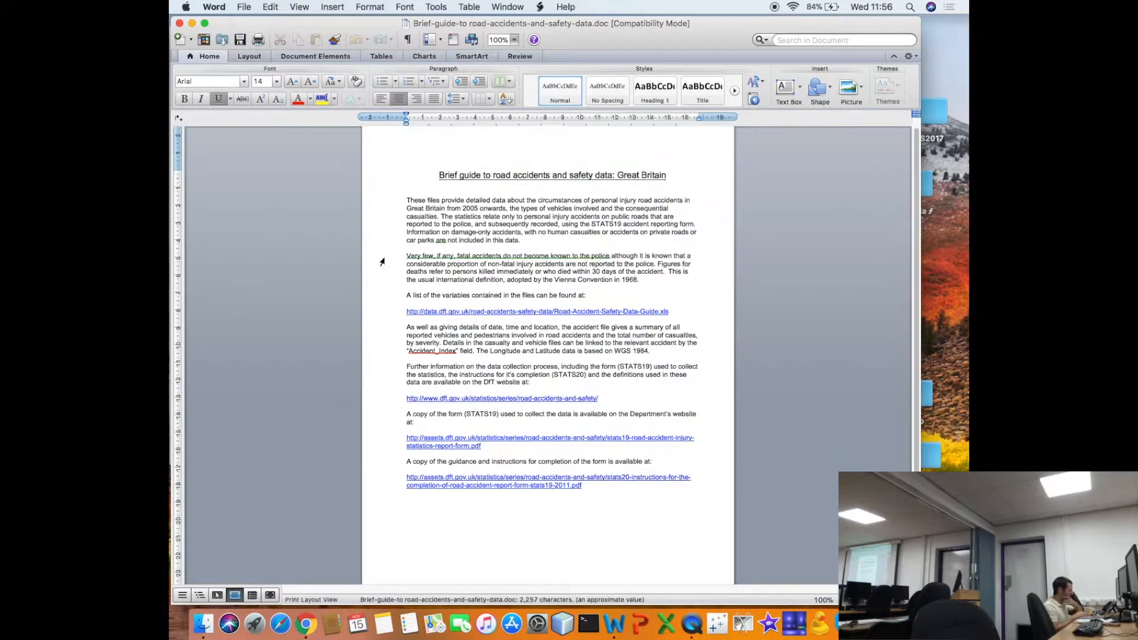
scroll(381, 259, up, 3)
scroll(382, 262, down, 3)
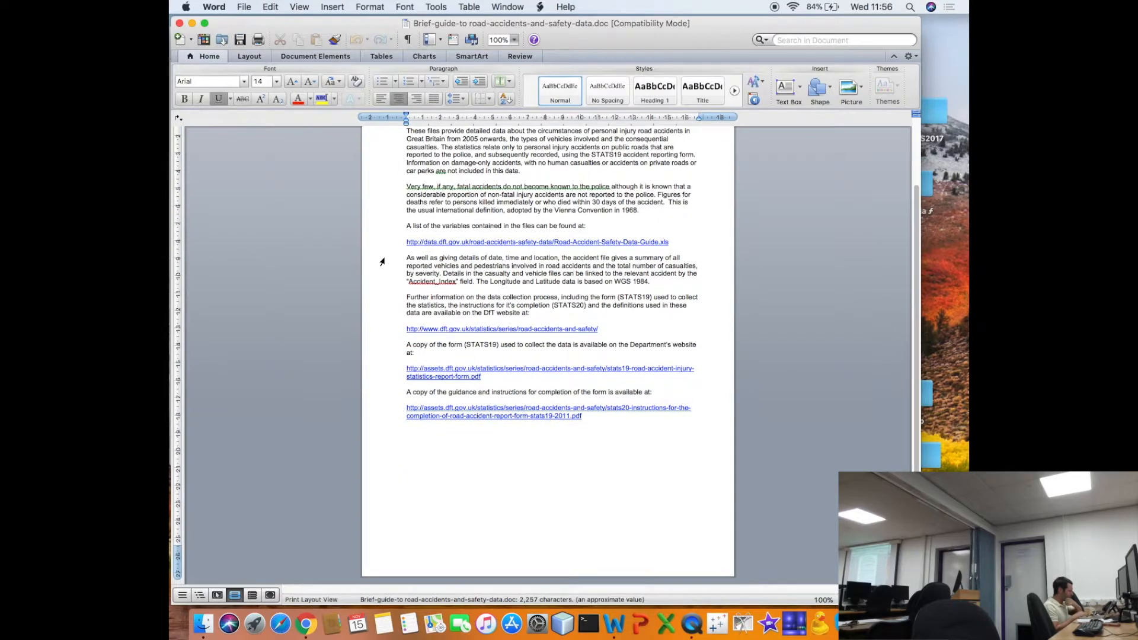
- Quit Word, open Road-Accident-Safety-Data-Guide.xls from the car folder, and go to the Accident Index entry on its Export Variables sheet
key(super+q)
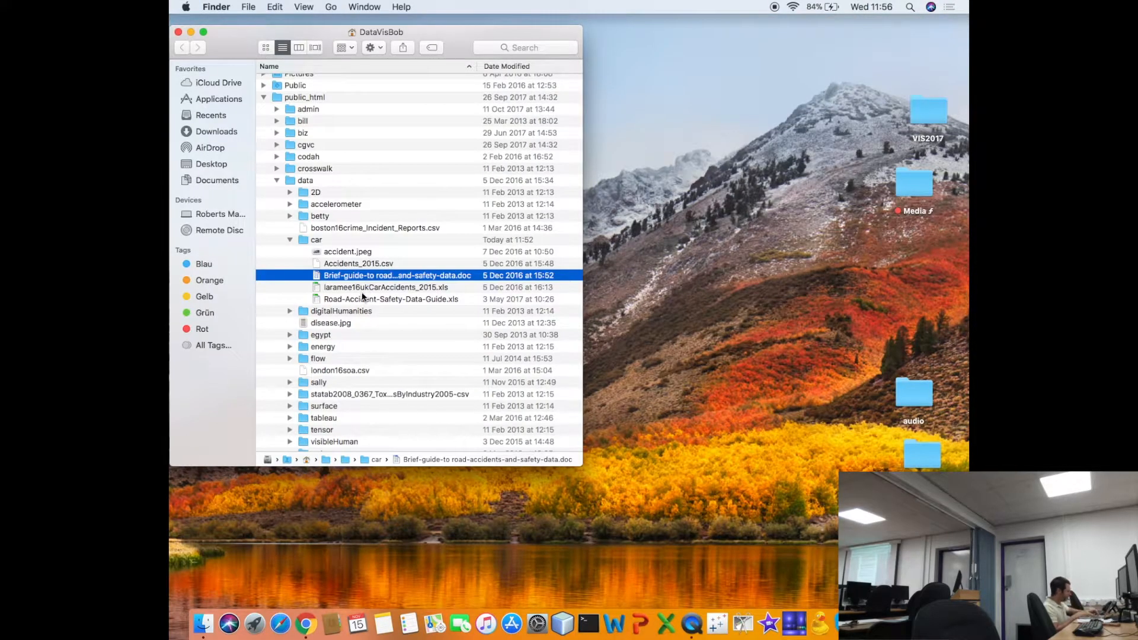
double_click(359, 301)
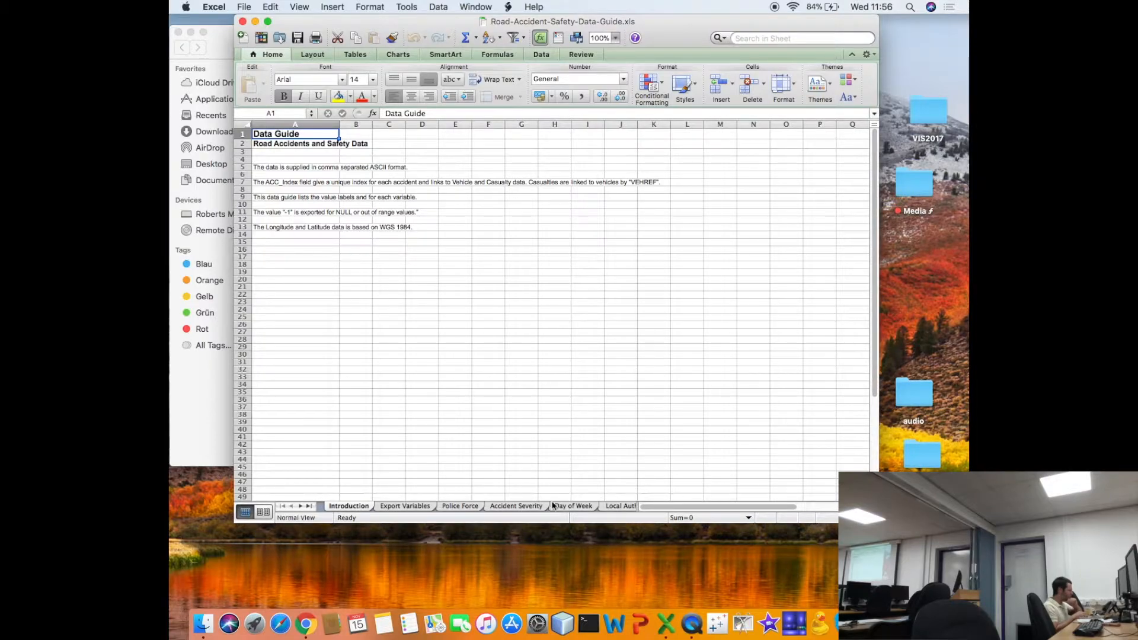
click(408, 506)
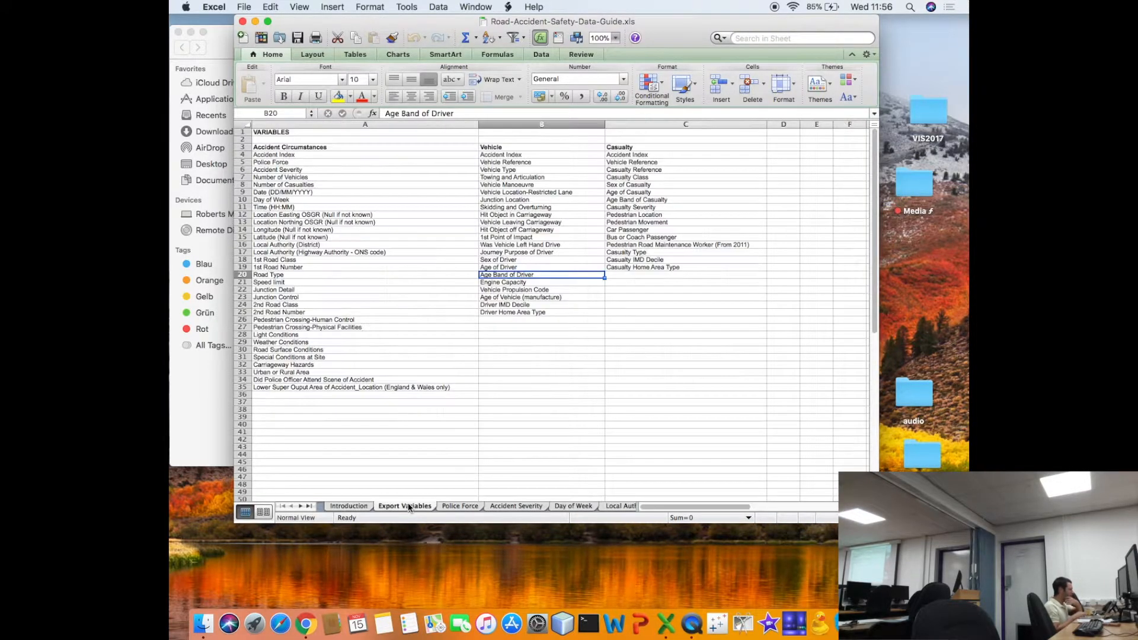
key(Up)
key(Up)
key(Up)
key(Up)
key(Up)
key(Up)
key(Up)
key(Up)
key(Up)
key(Up)
key(Up)
key(Up)
key(Up)
key(Up)
key(Up)
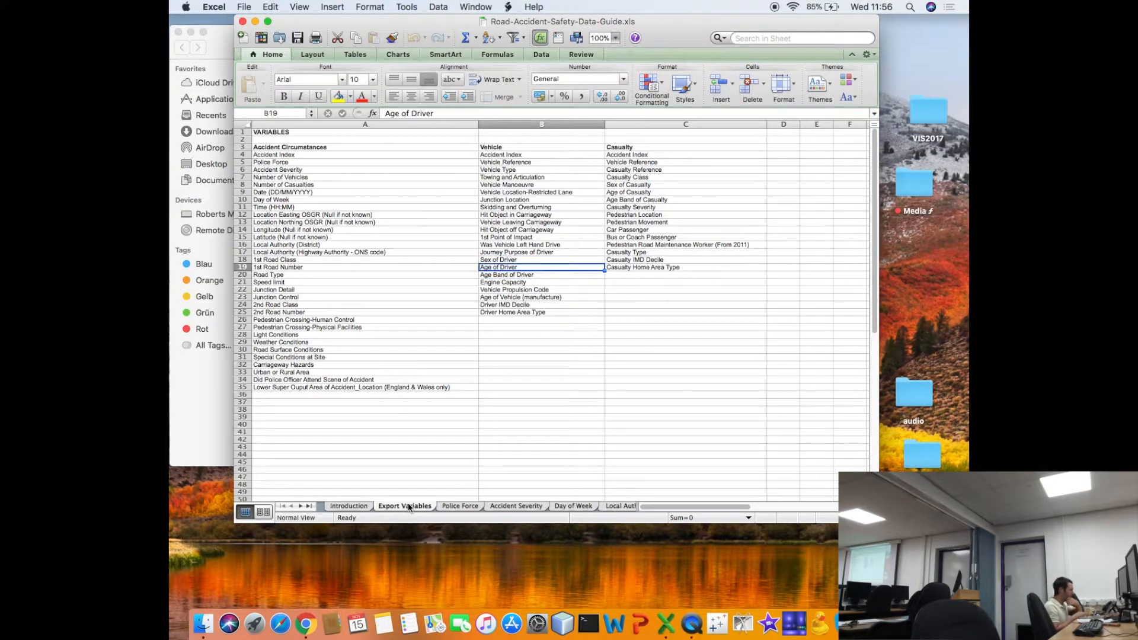
key(Left)
key(Up)
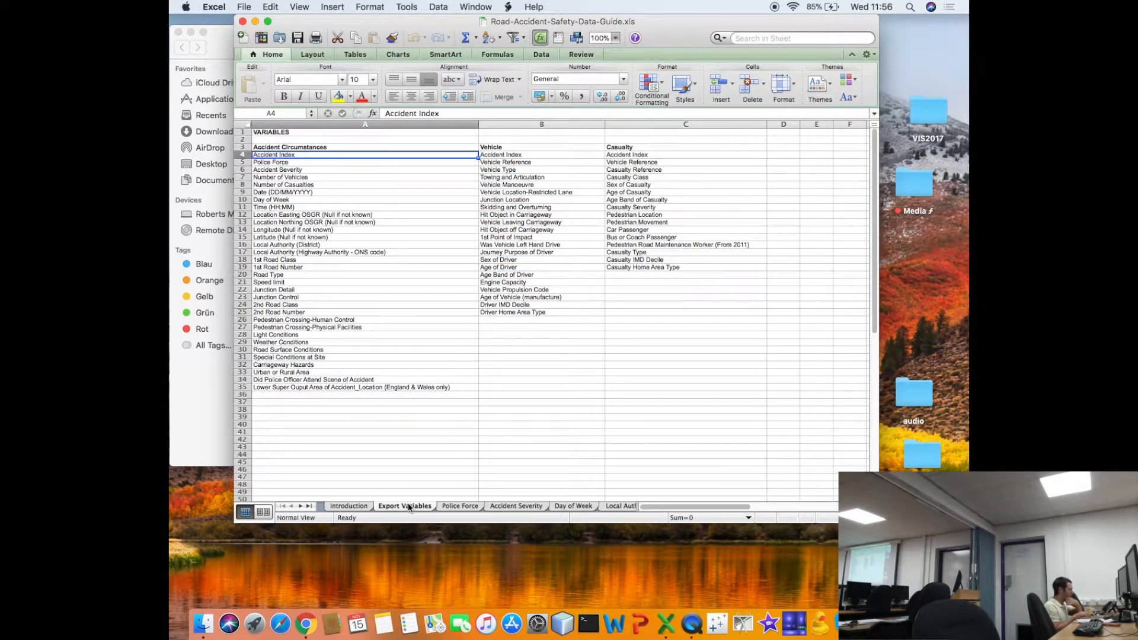
- Review the code lists on the Police Force, Accident Severity, Day of Week and Local Authority (District) sheets, widening the window on the way
click(452, 507)
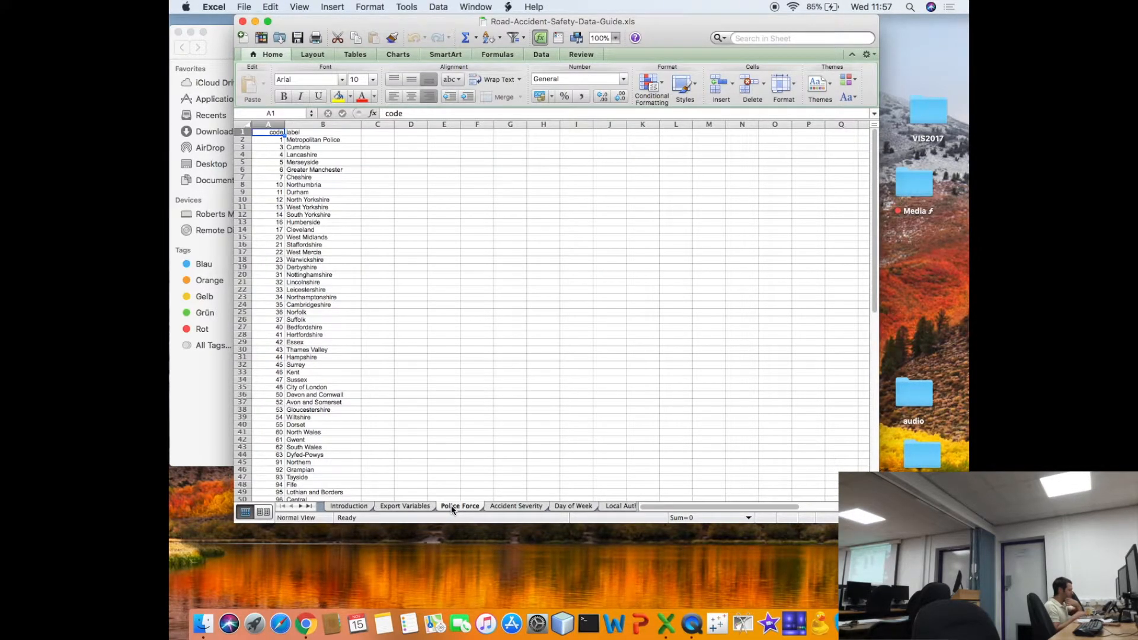
click(501, 507)
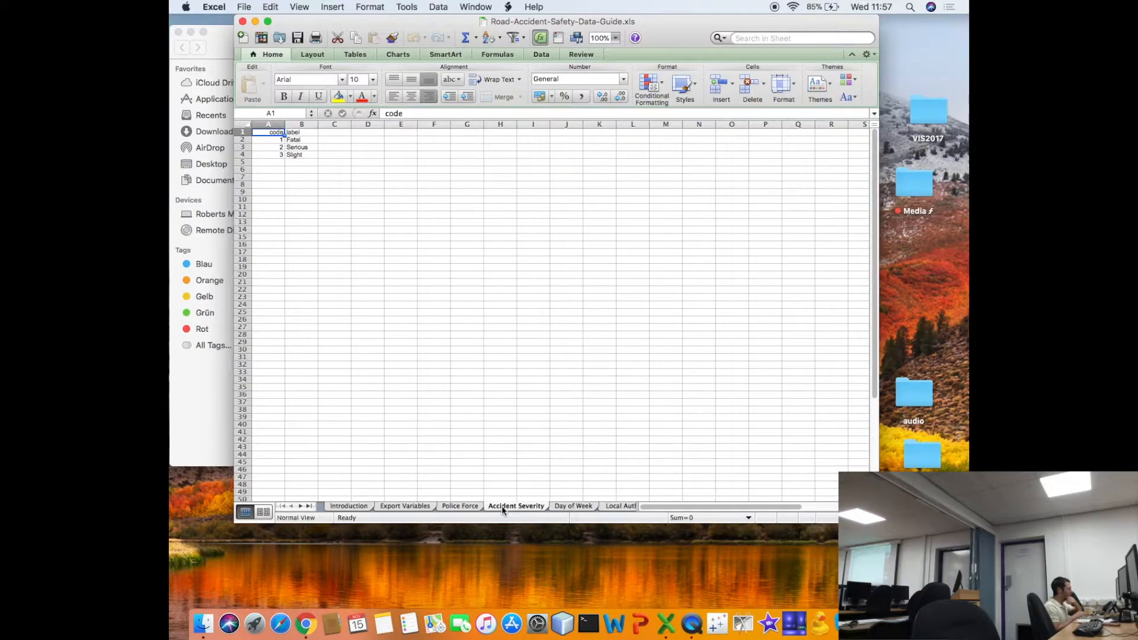
click(561, 508)
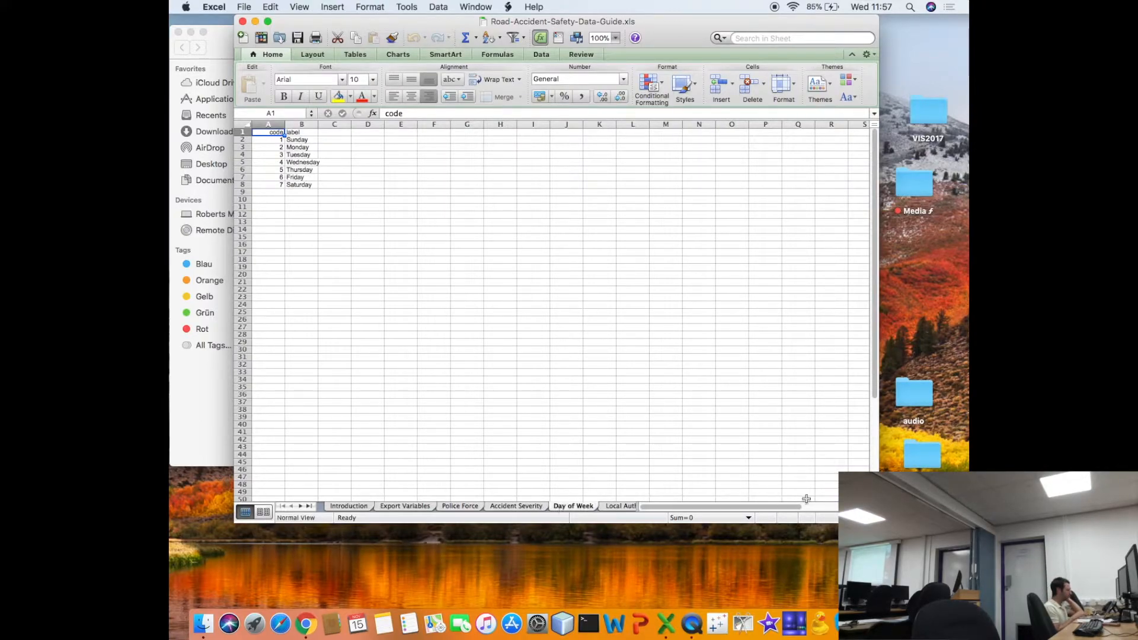
drag(877, 522, 944, 531)
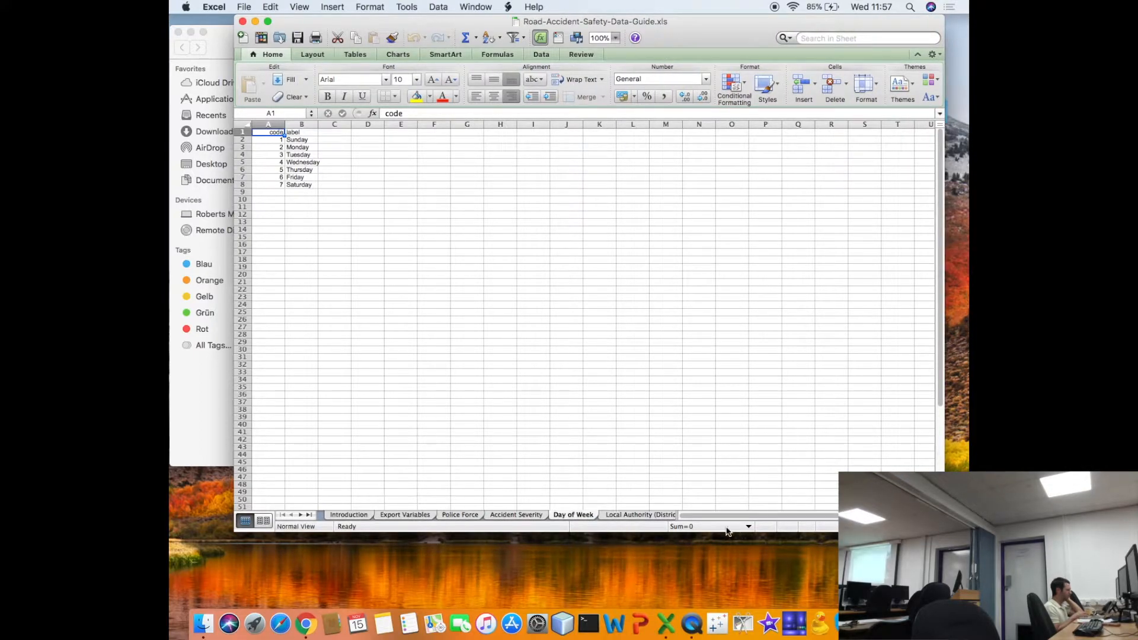
click(625, 513)
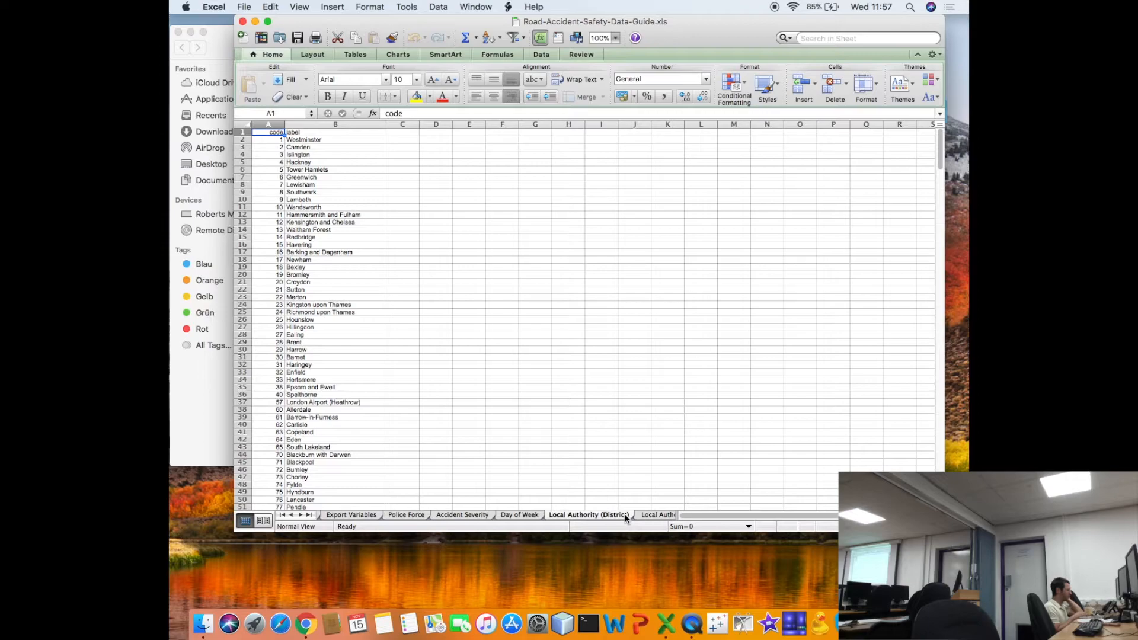
- Review the codes on the Local Authority (Highway) sheet and return to the Police Force sheet
click(646, 515)
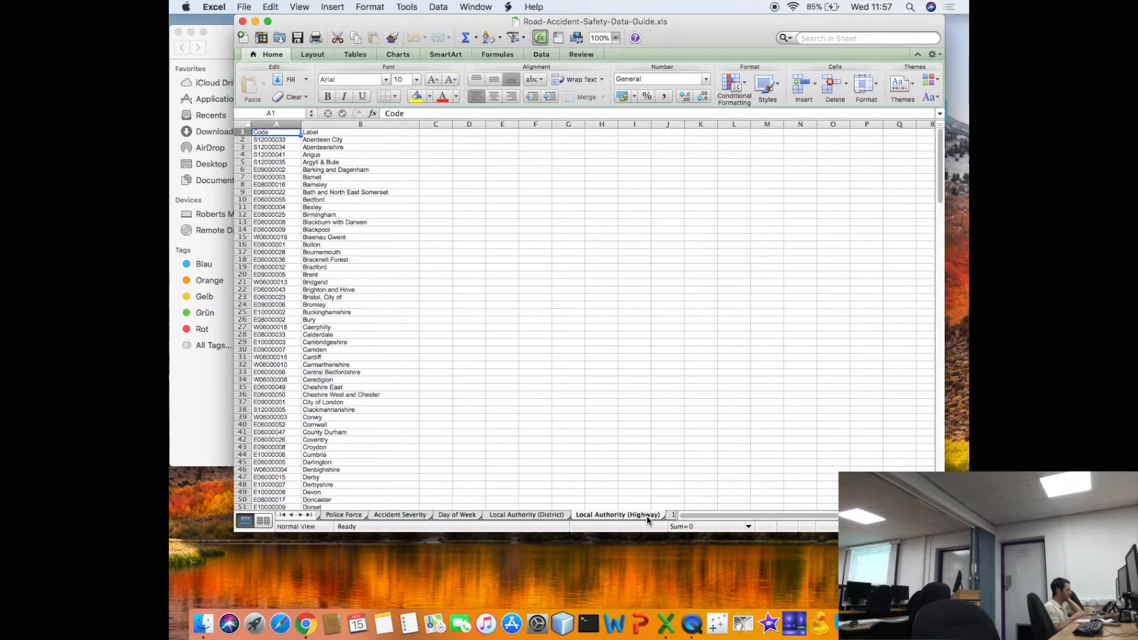
scroll(646, 516, right, 3)
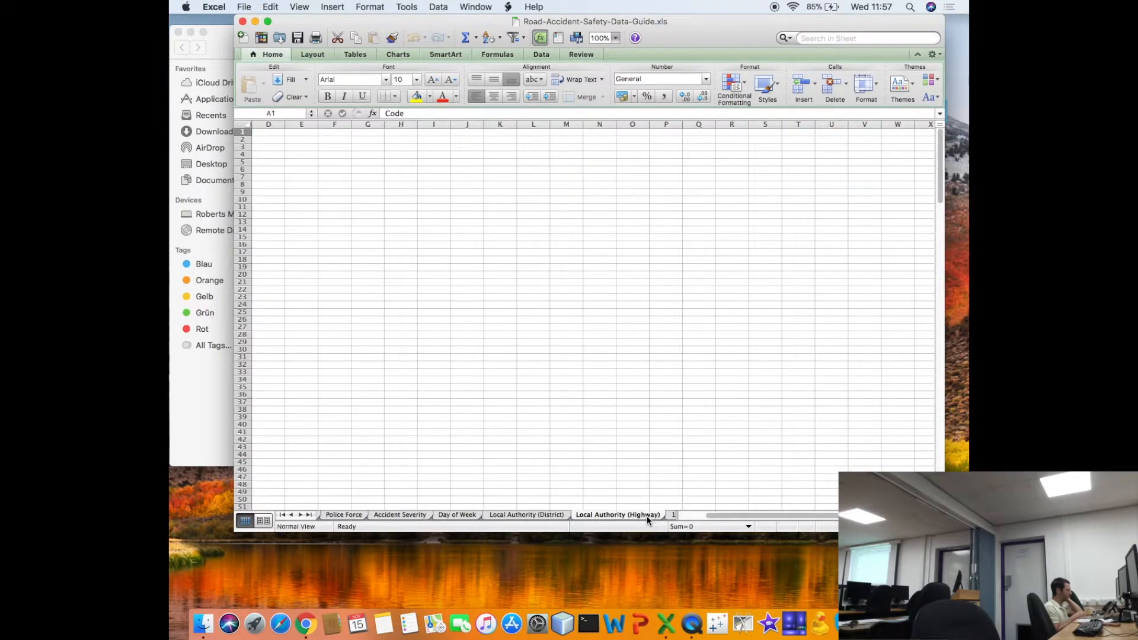
scroll(400, 508, left, 3)
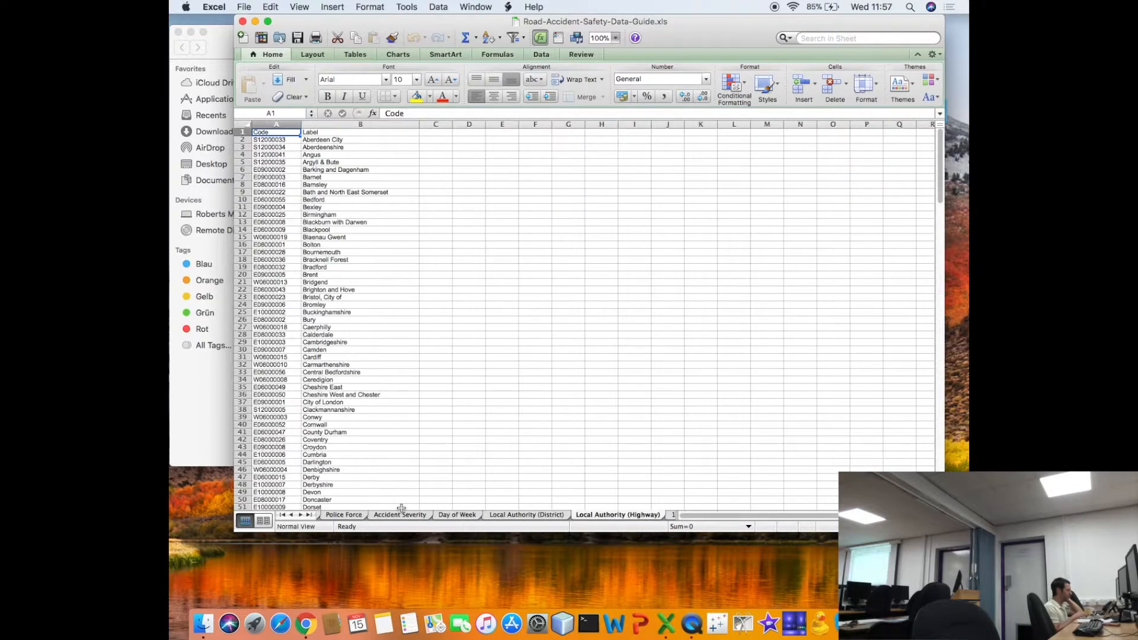
click(341, 514)
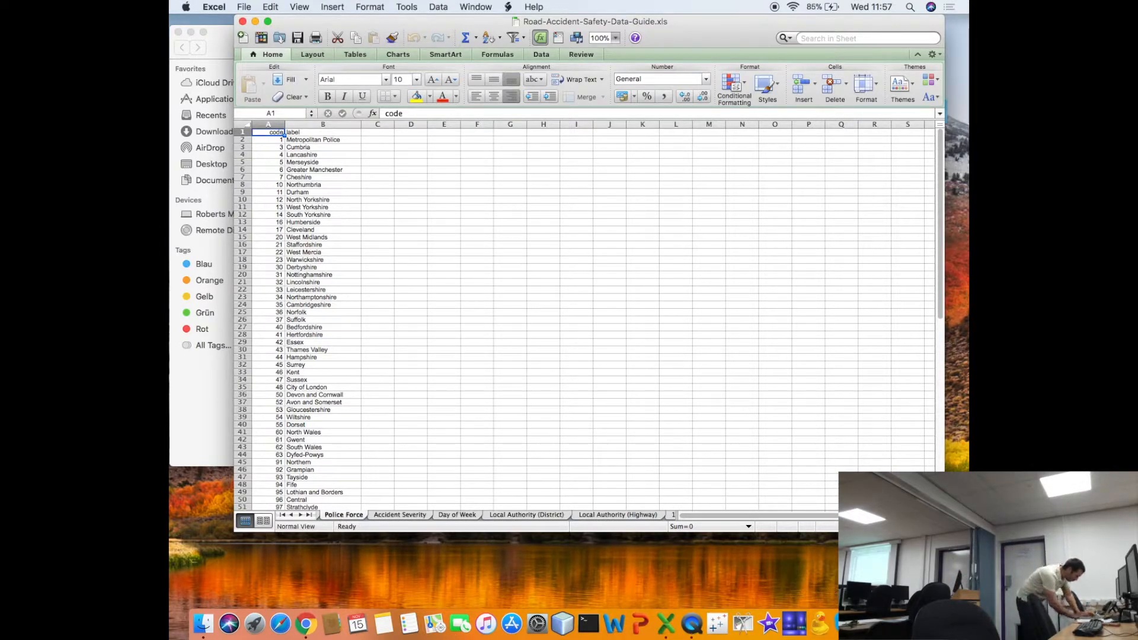
- Switch to Tableau Public and connect to the text file Accidents_2015.csv in the public_html/data/car folder
click(717, 625)
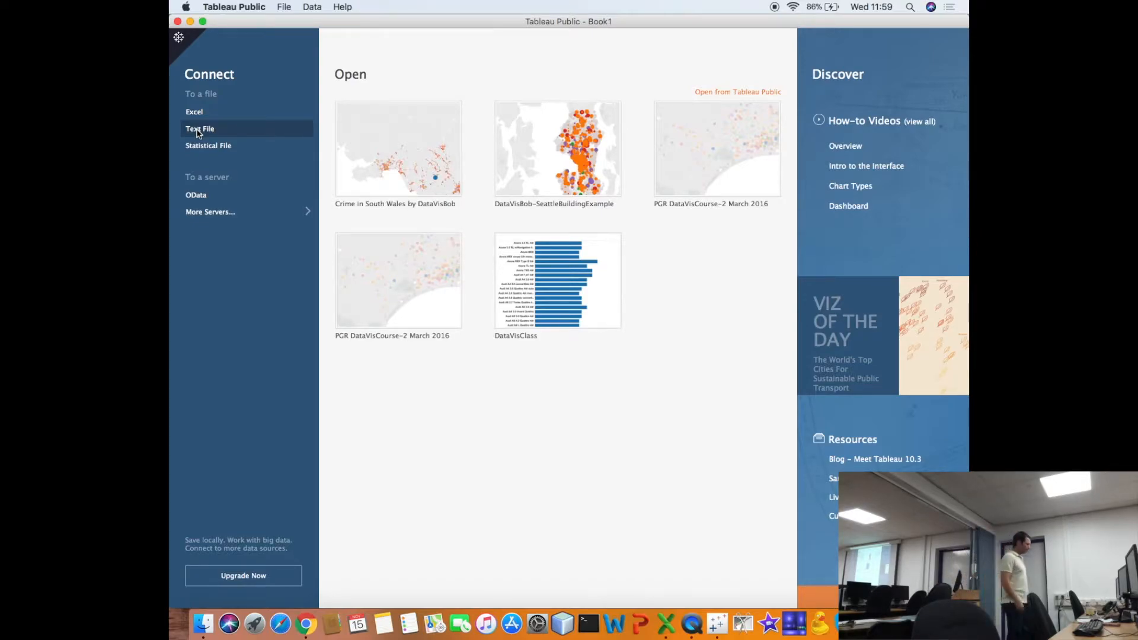
click(197, 130)
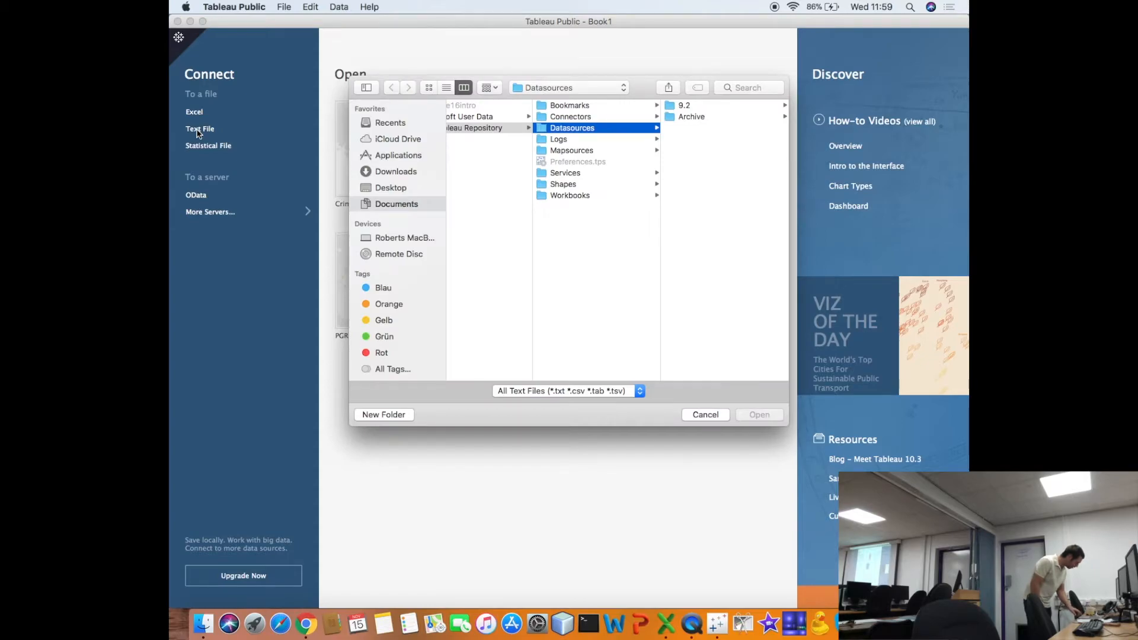
scroll(515, 178, left, 3)
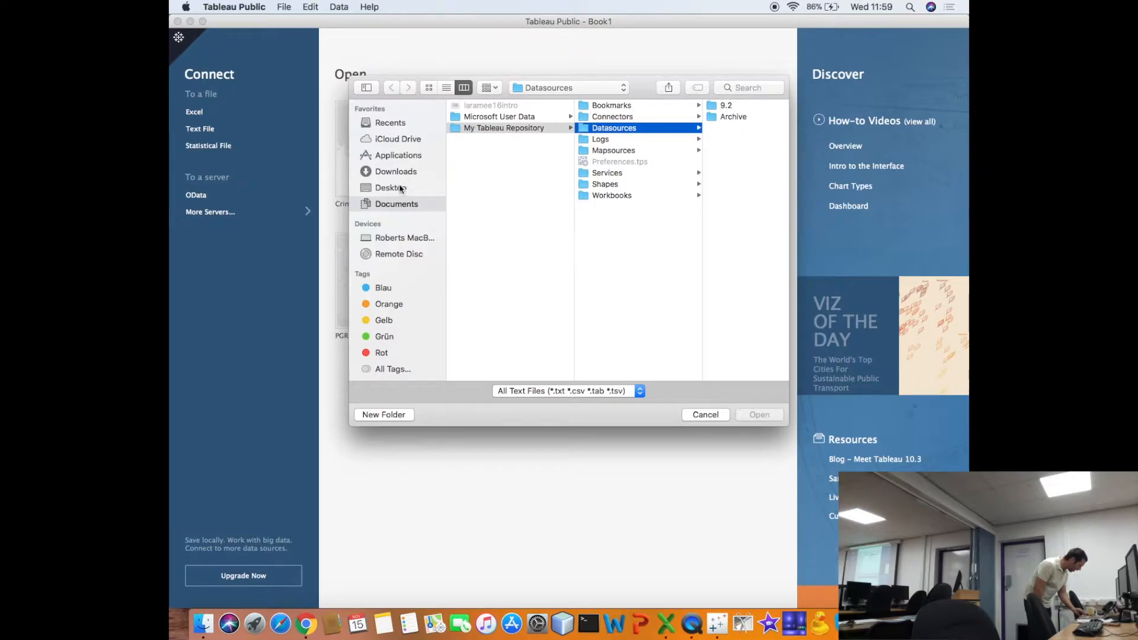
click(557, 87)
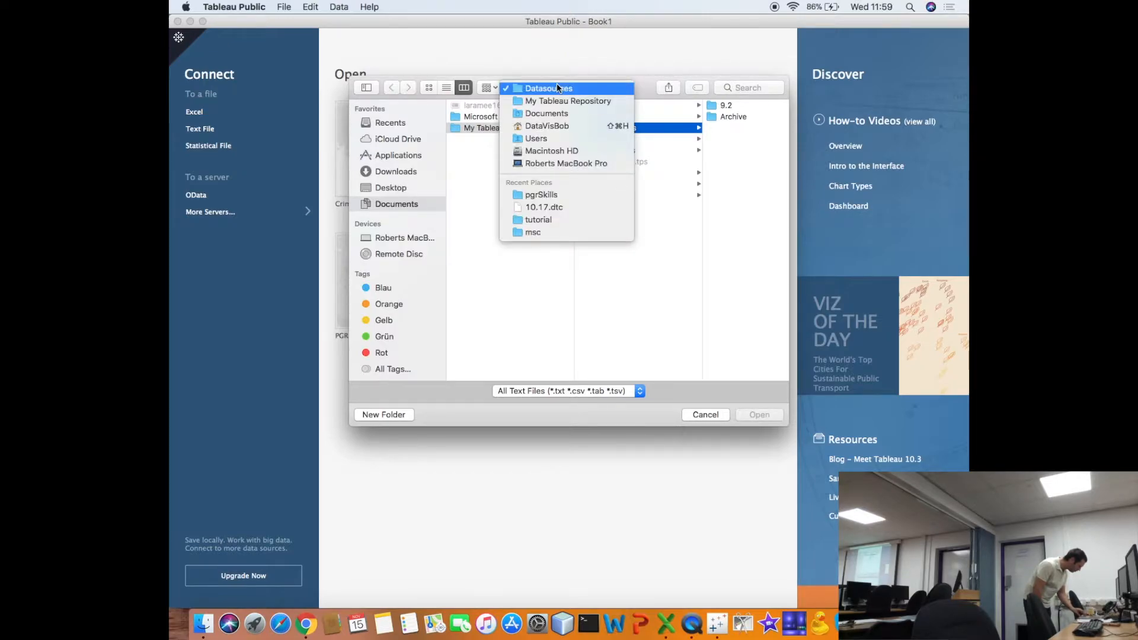
click(556, 123)
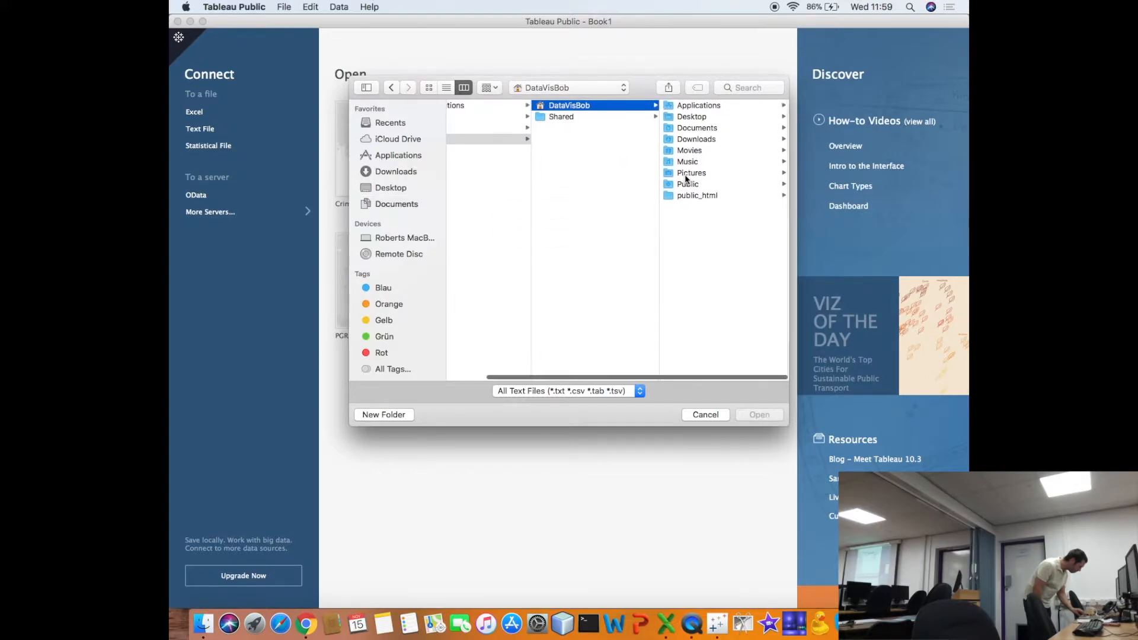
click(688, 195)
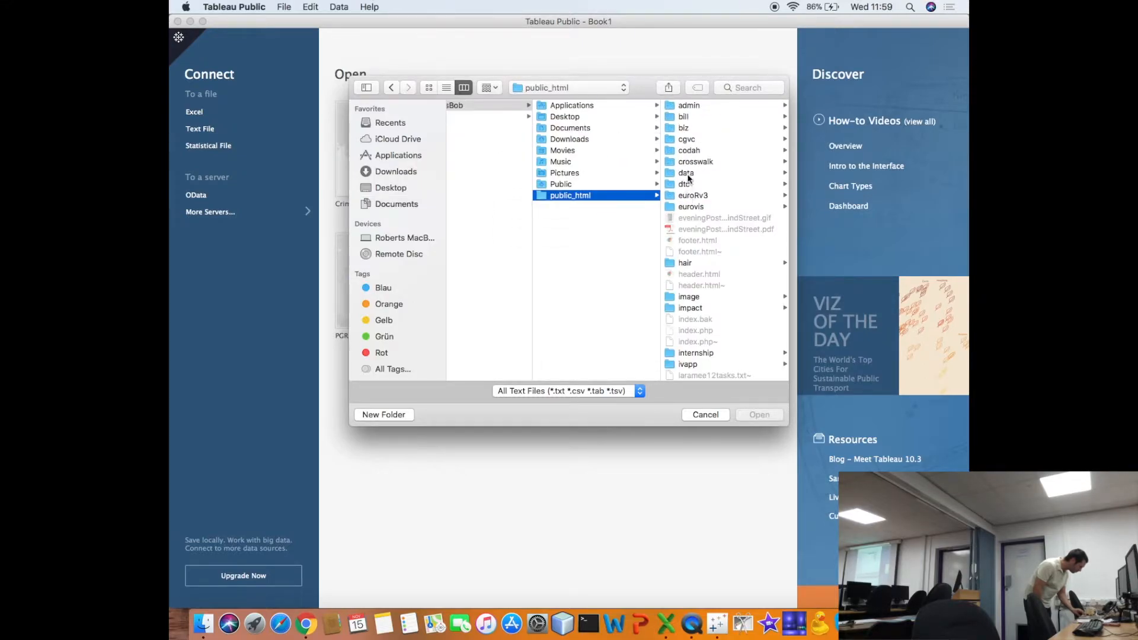
click(686, 173)
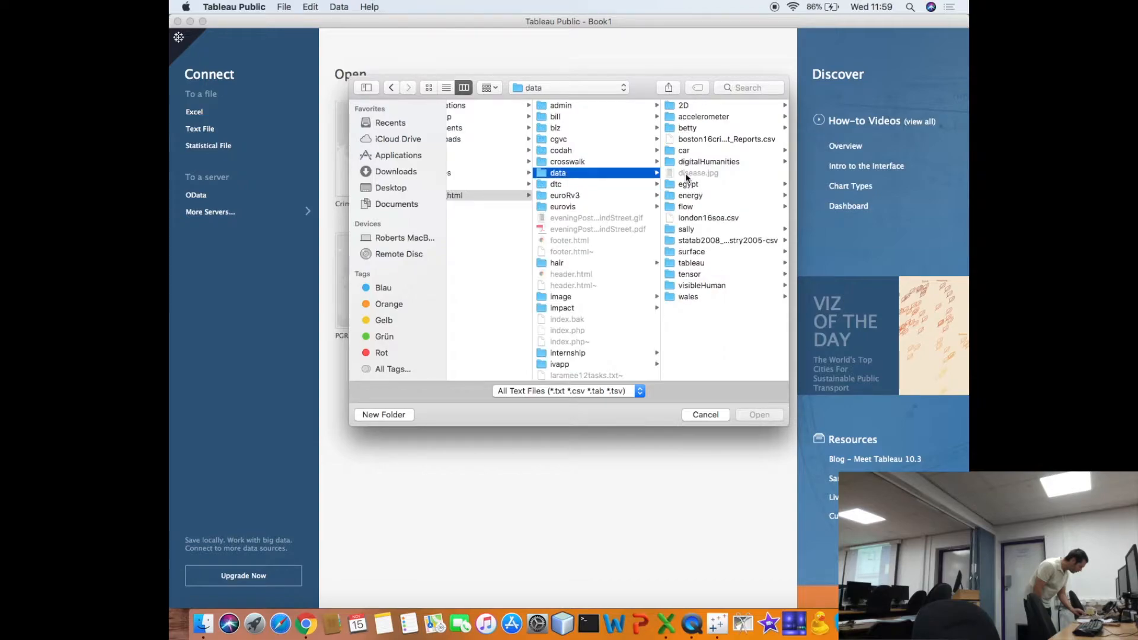
click(681, 150)
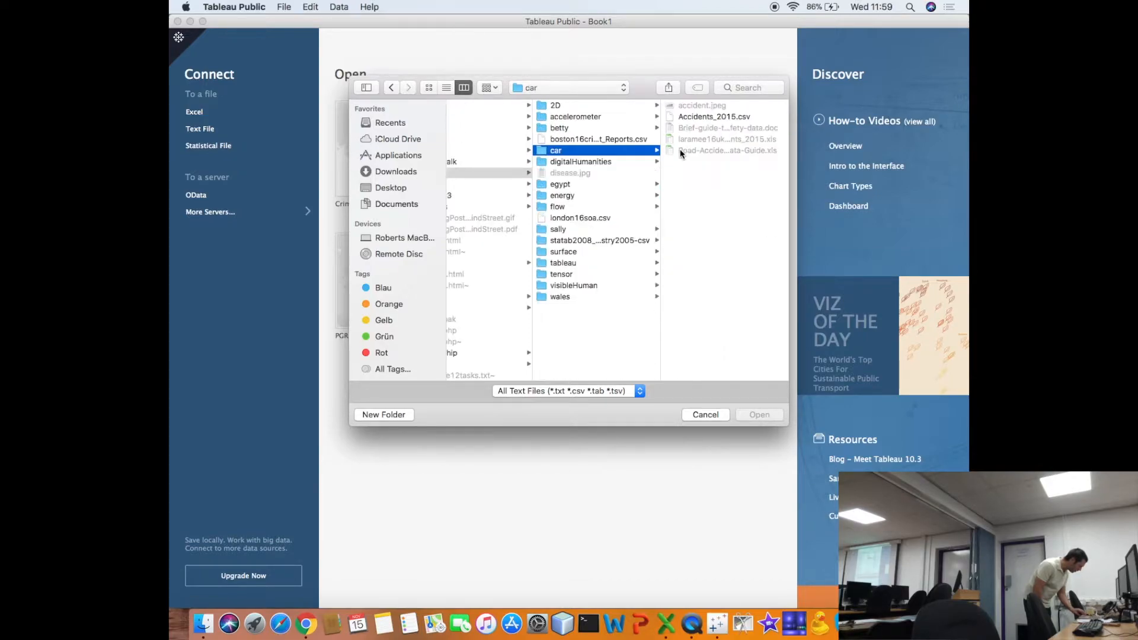
click(695, 116)
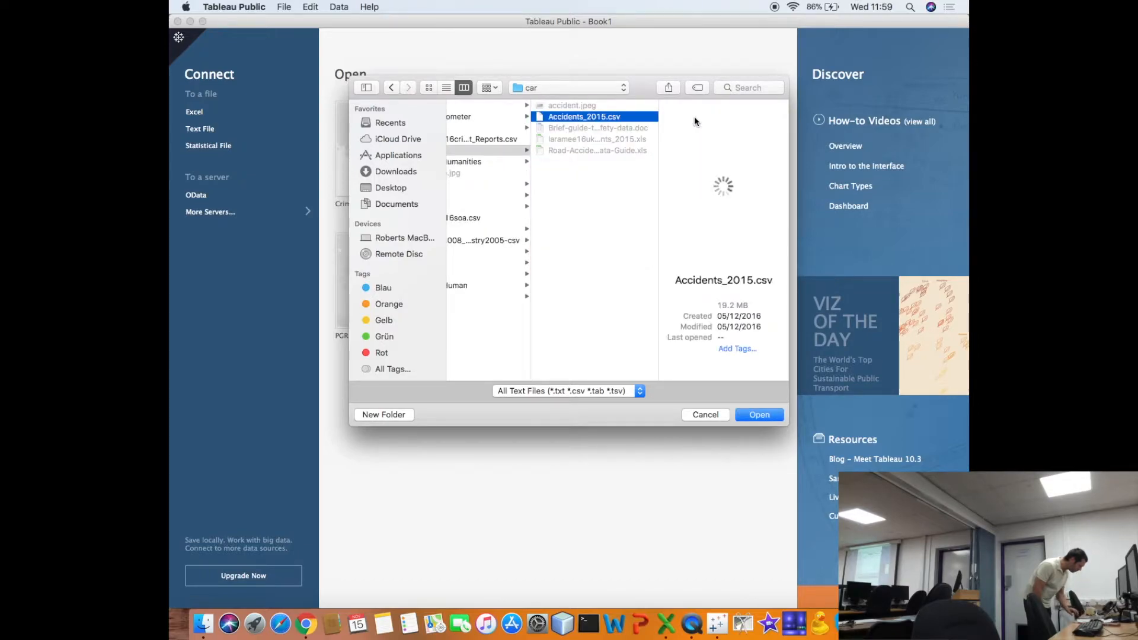
click(761, 416)
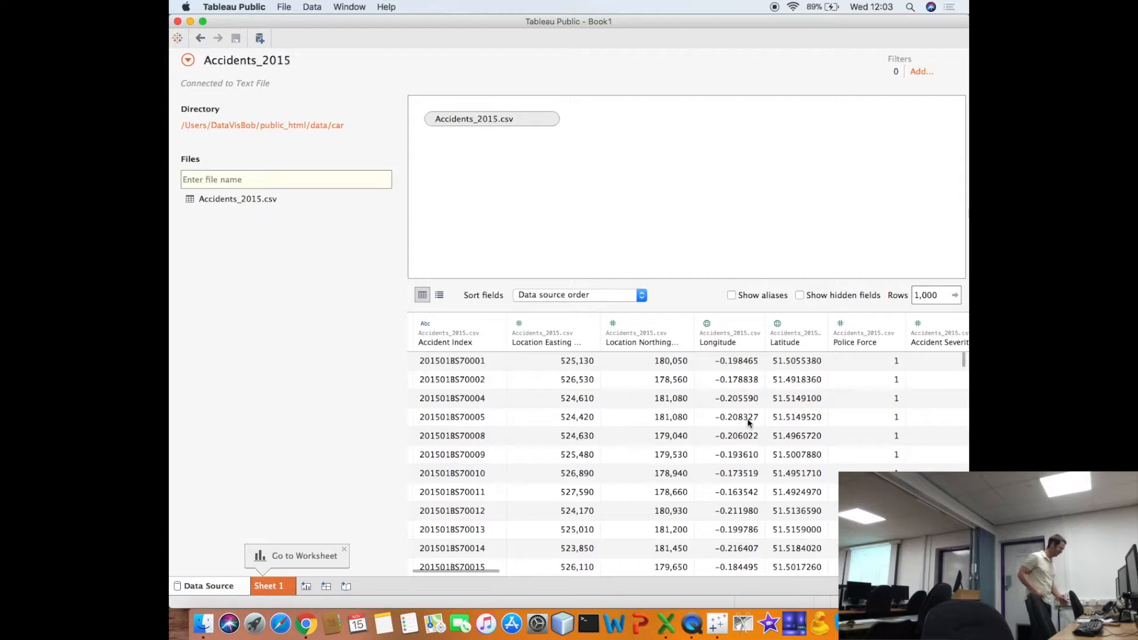
- Look through the columns and rows of the Accidents_2015.csv data preview
scroll(571, 394, right, 3)
scroll(571, 393, right, 3)
scroll(571, 394, left, 5)
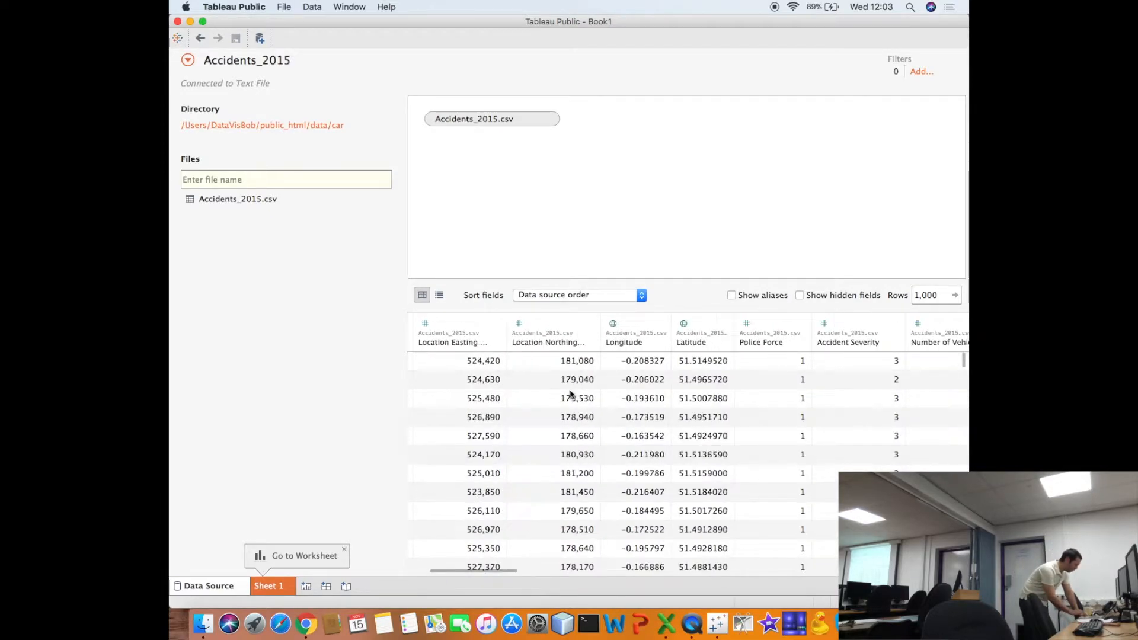
scroll(571, 393, down, 2)
scroll(570, 393, up, 3)
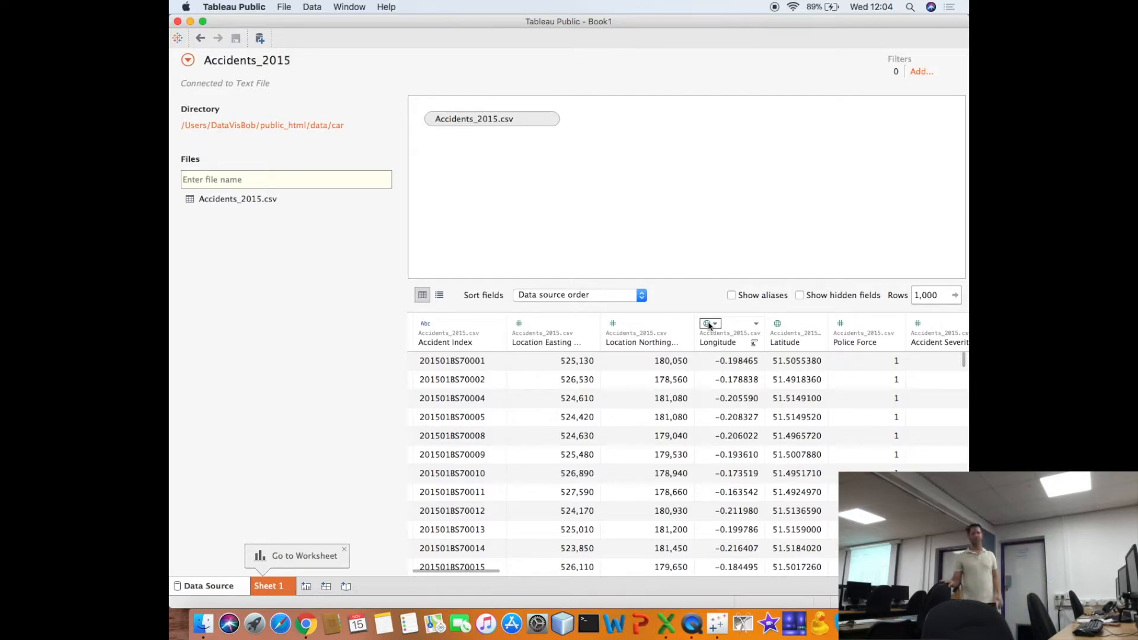
- Go along the first preview row to the Day of Week column and change its data type to String
key(Tab)
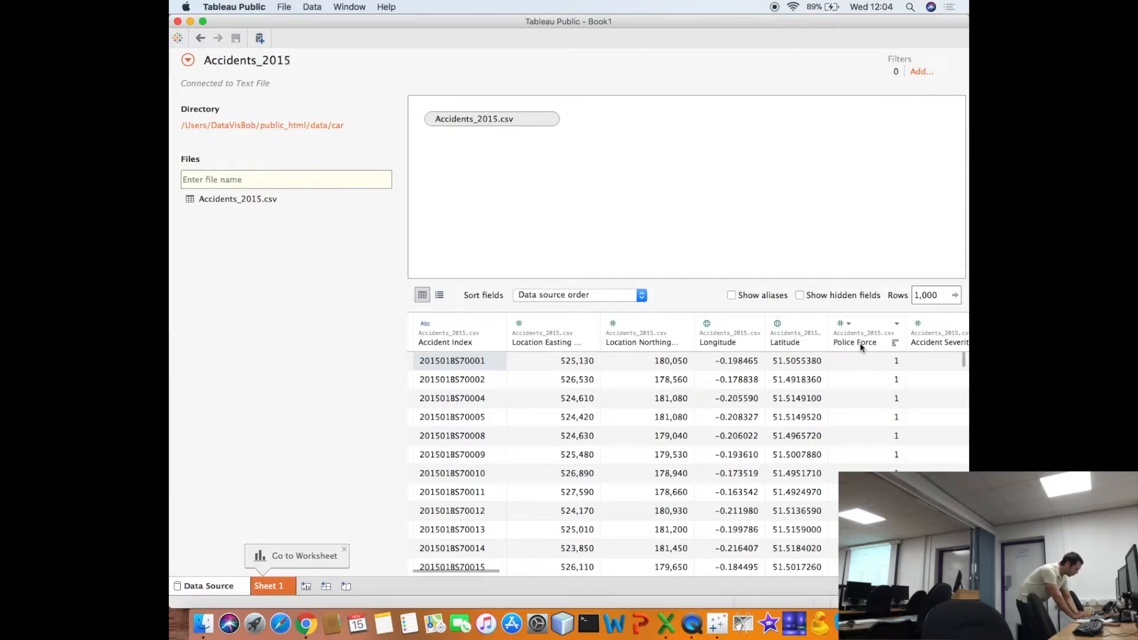
key(Right)
key(Right)
key(Right)
key(Right)
key(Right)
key(Right)
key(Right)
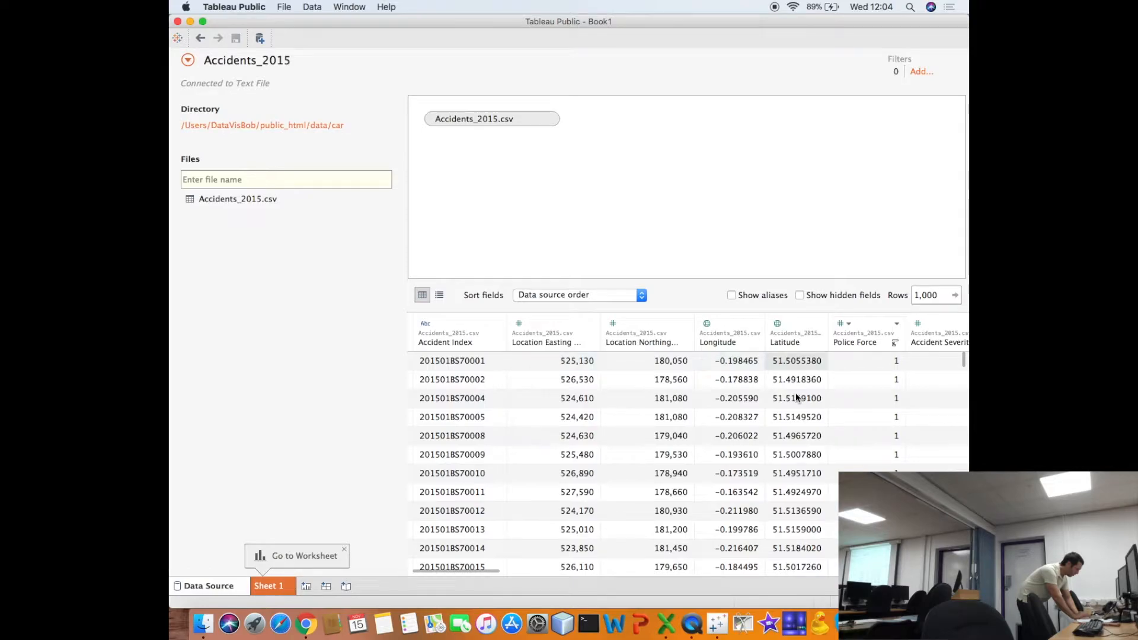
key(Right)
key(Right)
key(Right)
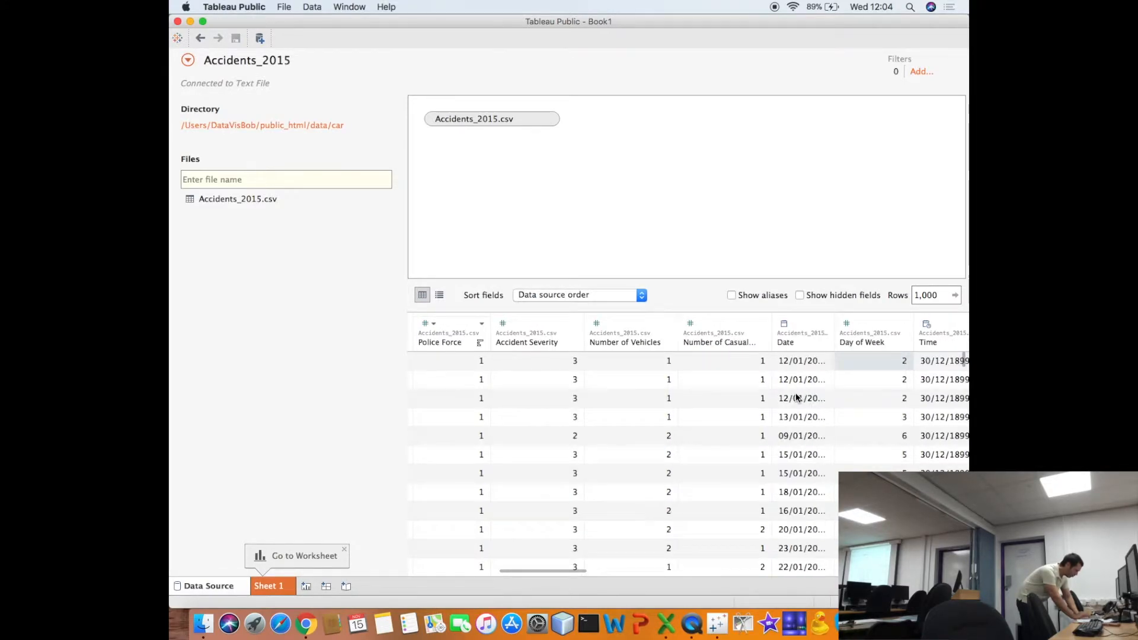
click(854, 323)
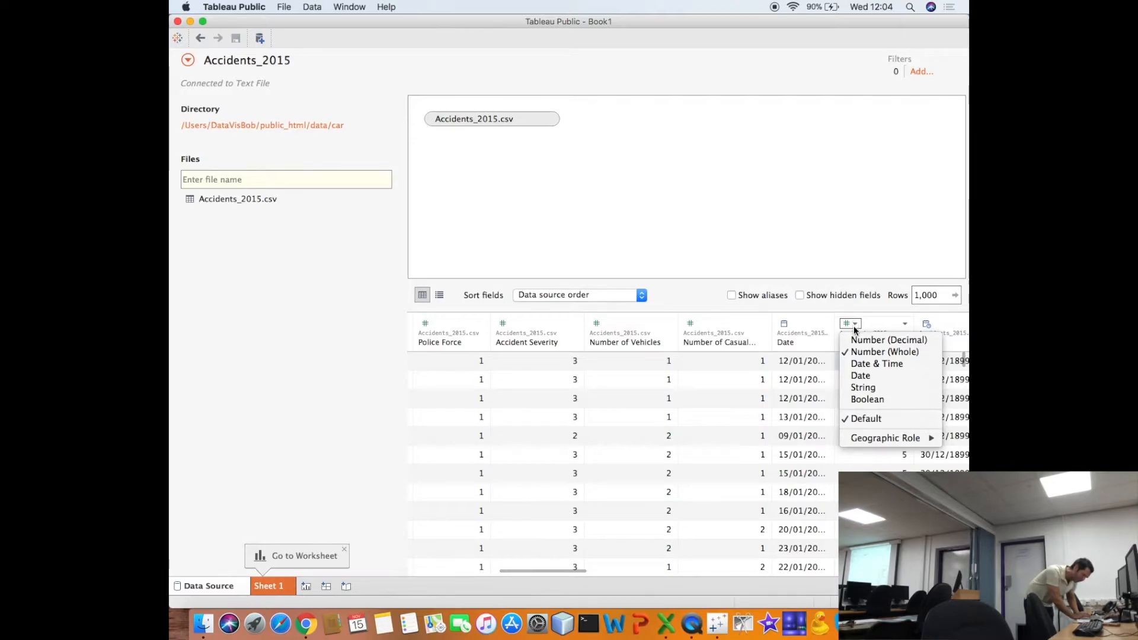
click(867, 387)
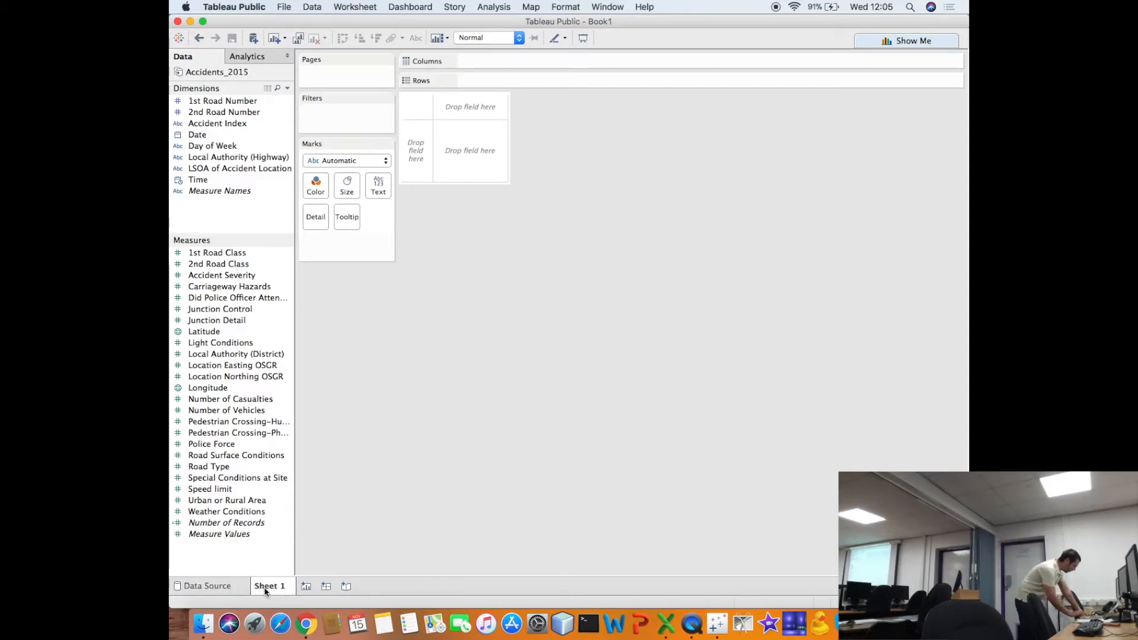
- On Sheet 1, build a map with average Latitude on rows and average Longitude on columns
mouse_move(265, 592)
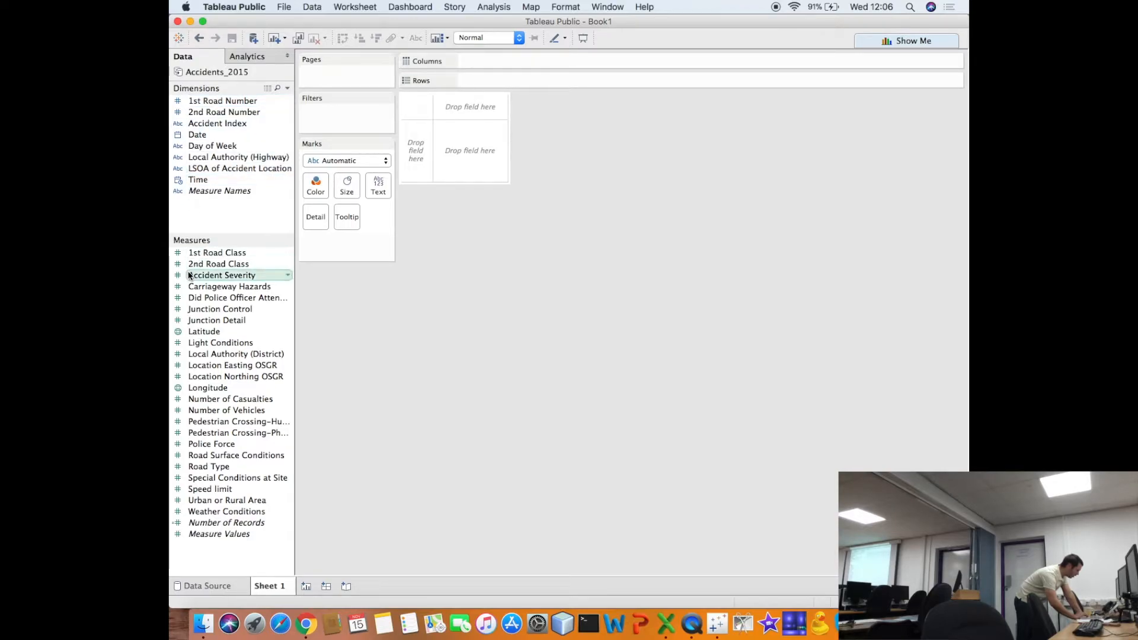
click(177, 332)
click(177, 332)
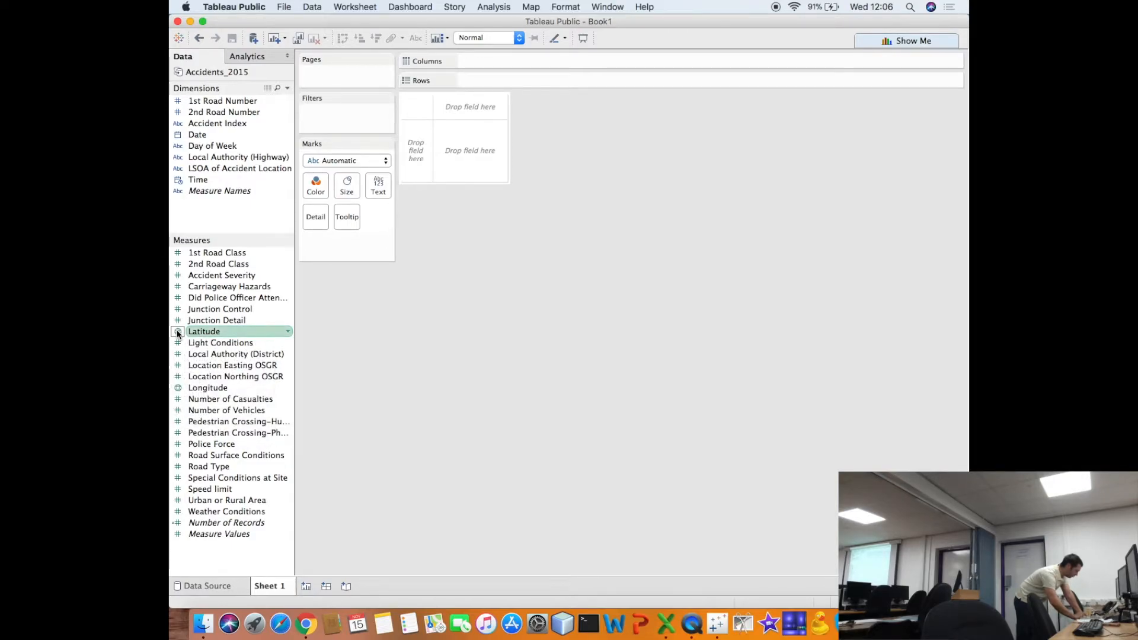
click(177, 332)
click(177, 332)
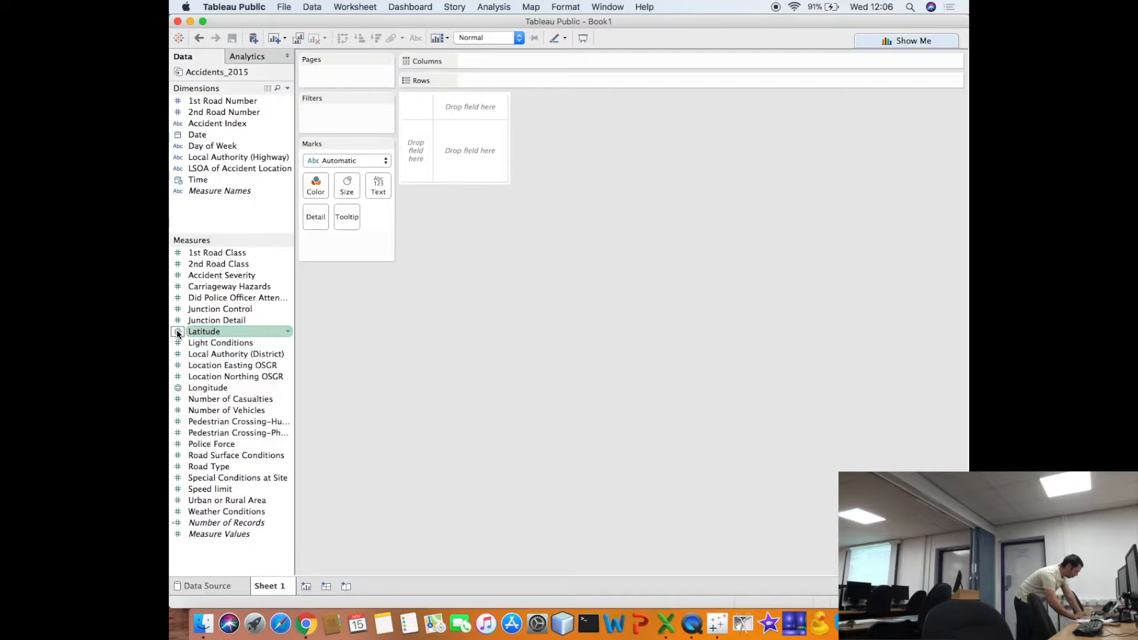
double_click(192, 331)
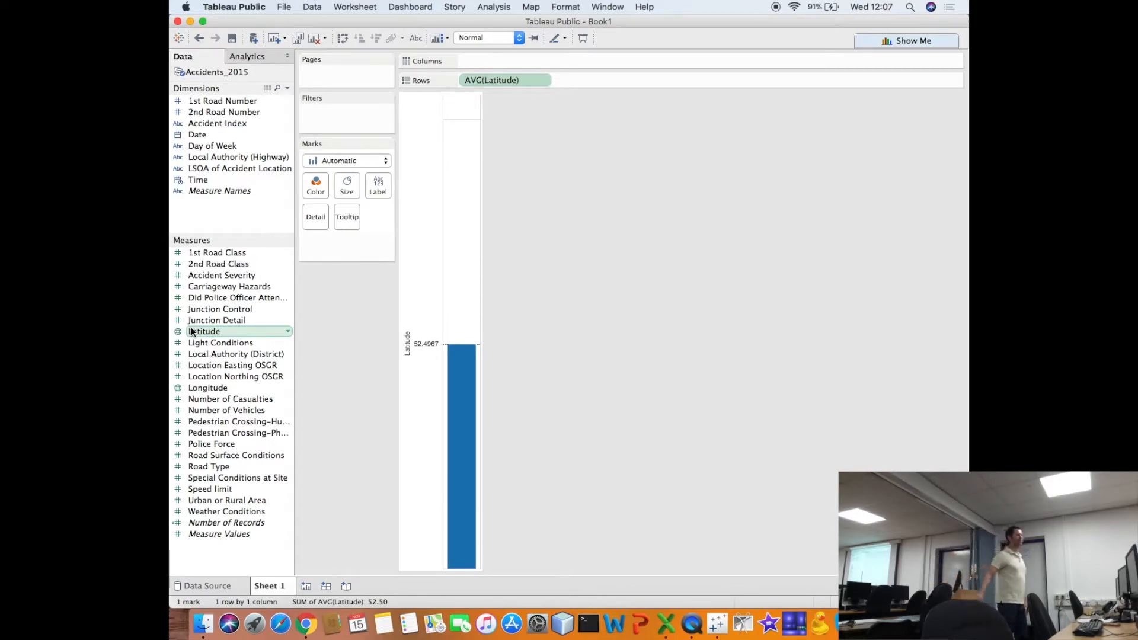
double_click(193, 388)
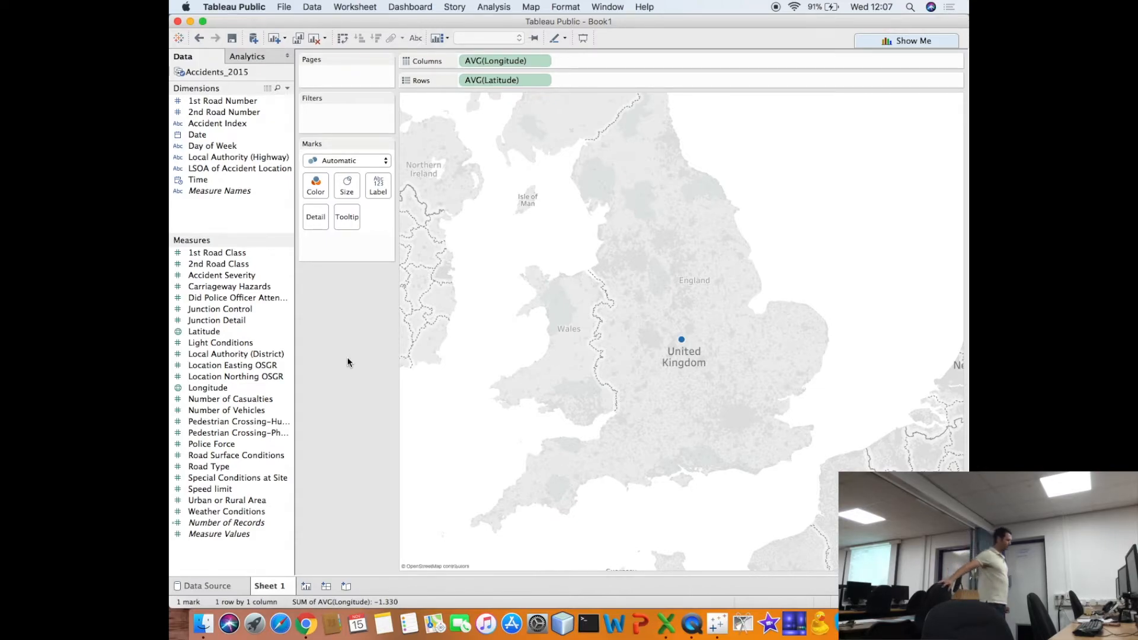
- Add the Accident Index dimension to the map's Detail mark, including all members
mouse_move(682, 344)
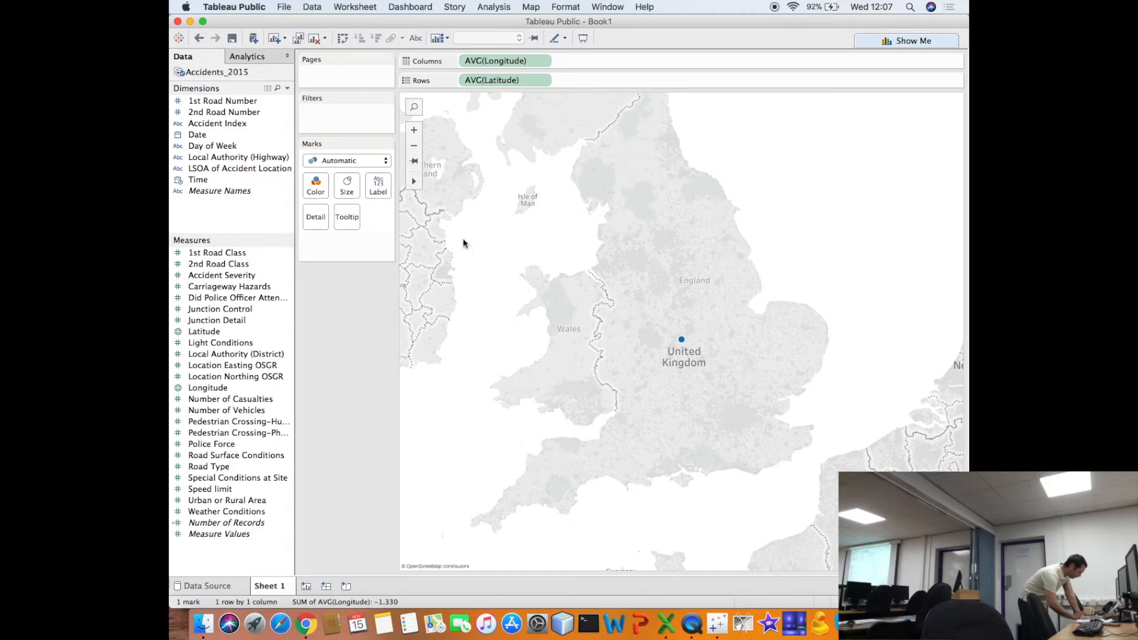
click(233, 126)
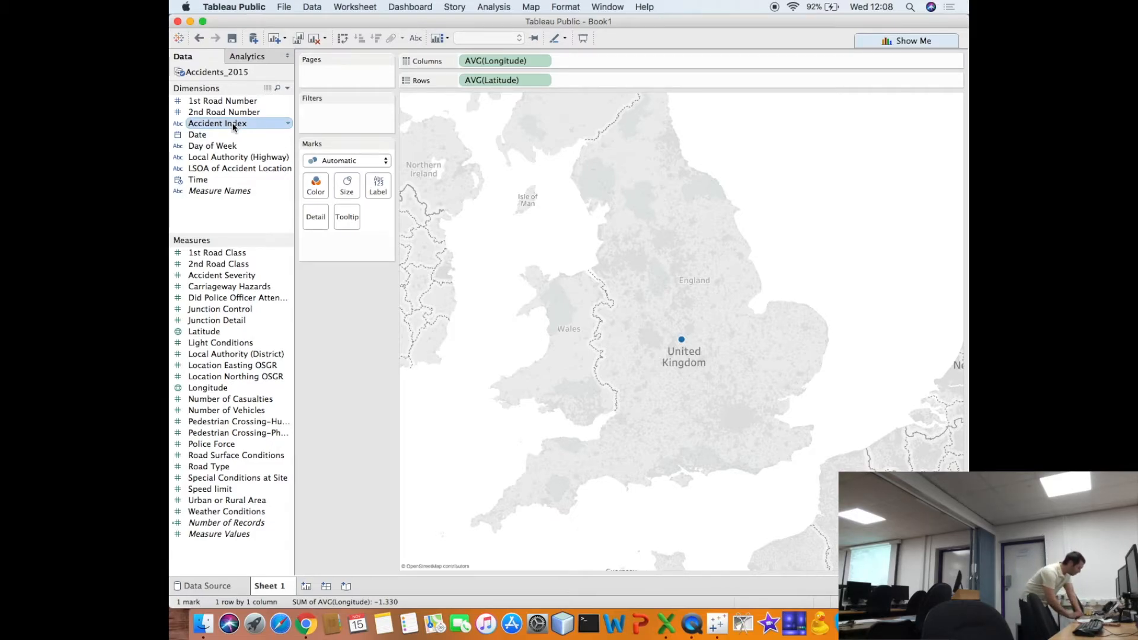
drag(233, 127, 314, 223)
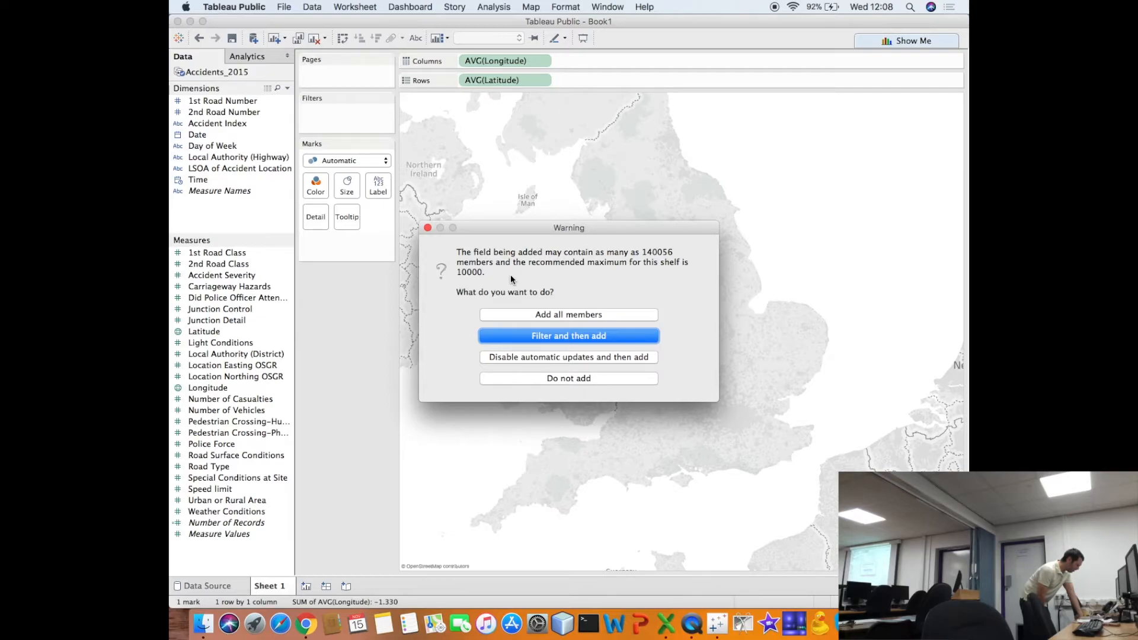
click(555, 318)
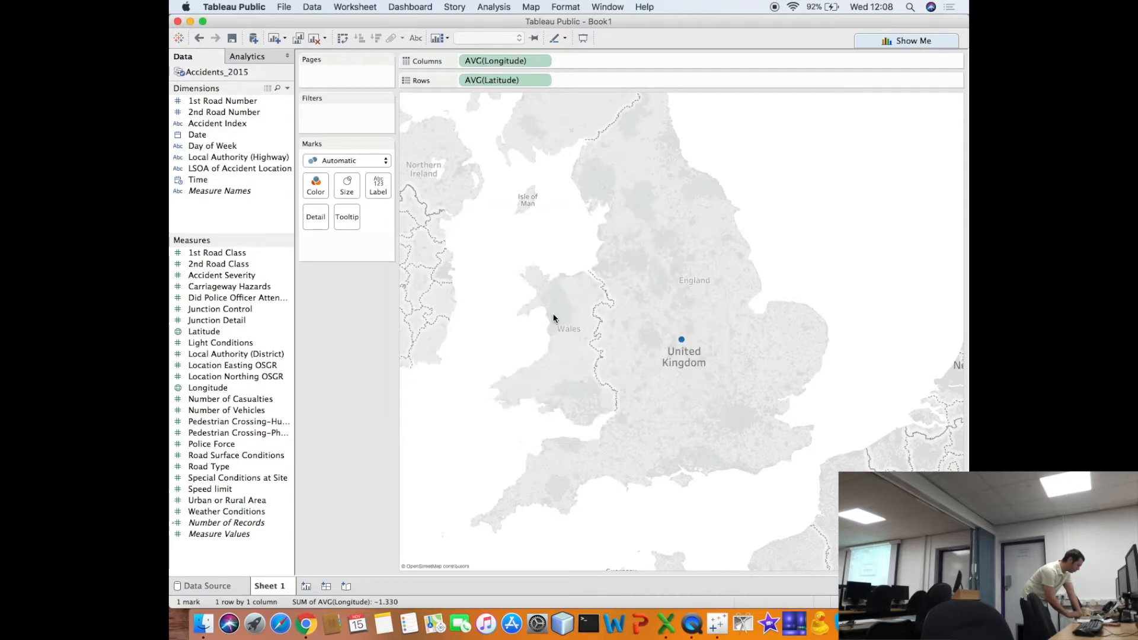
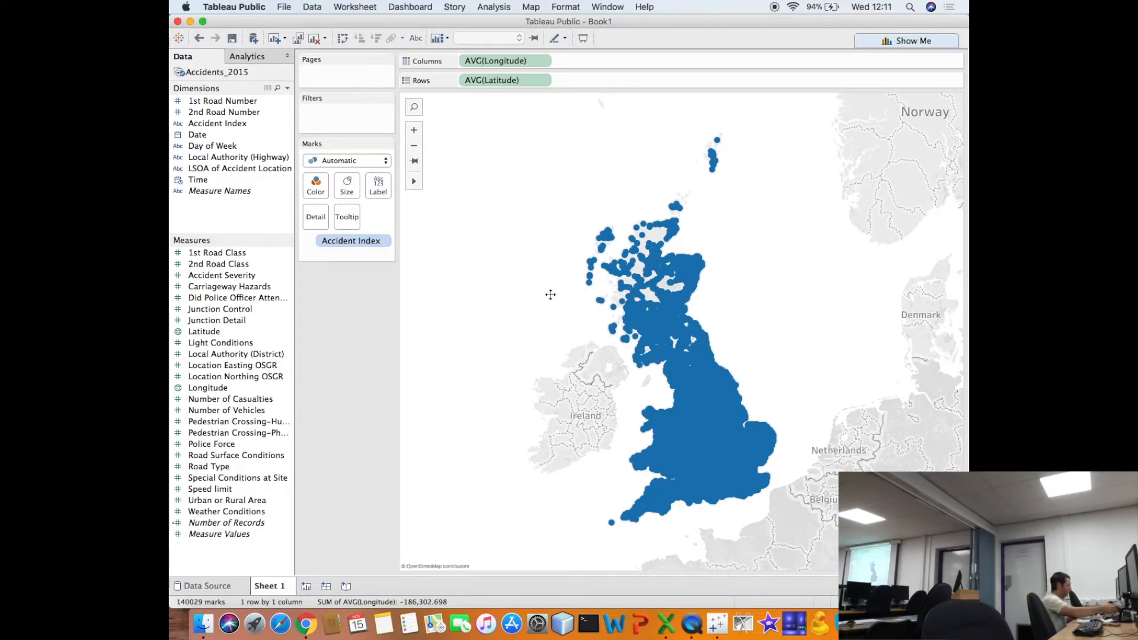
- Search the accident map for a specific UK postcode
drag(550, 294, 528, 273)
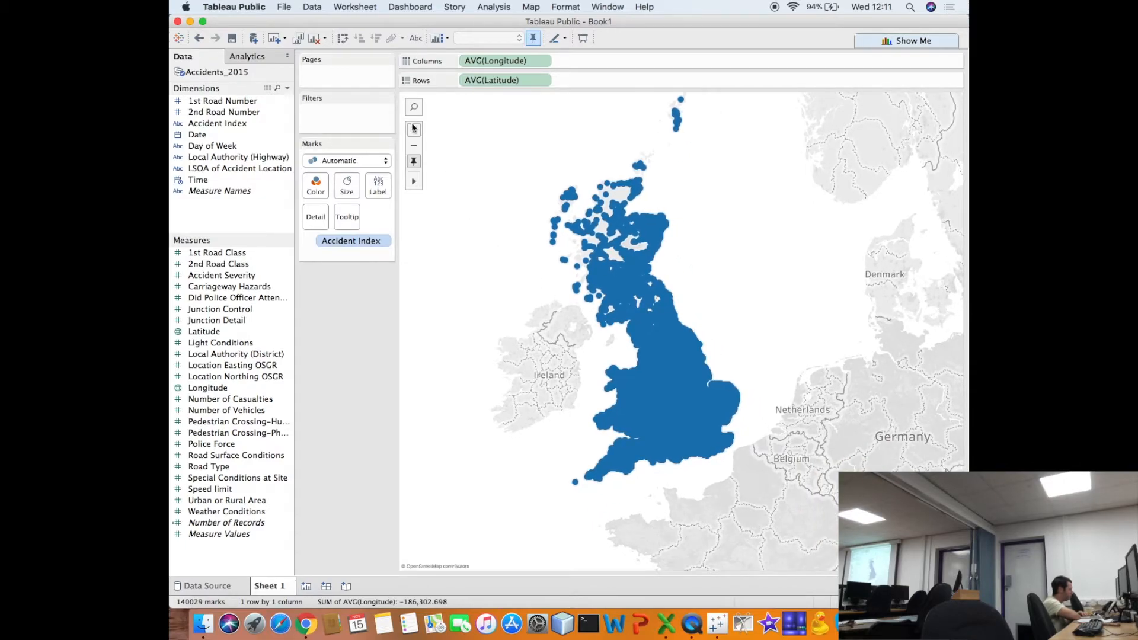
click(413, 129)
click(414, 129)
mouse_move(517, 256)
drag(517, 256, 602, 119)
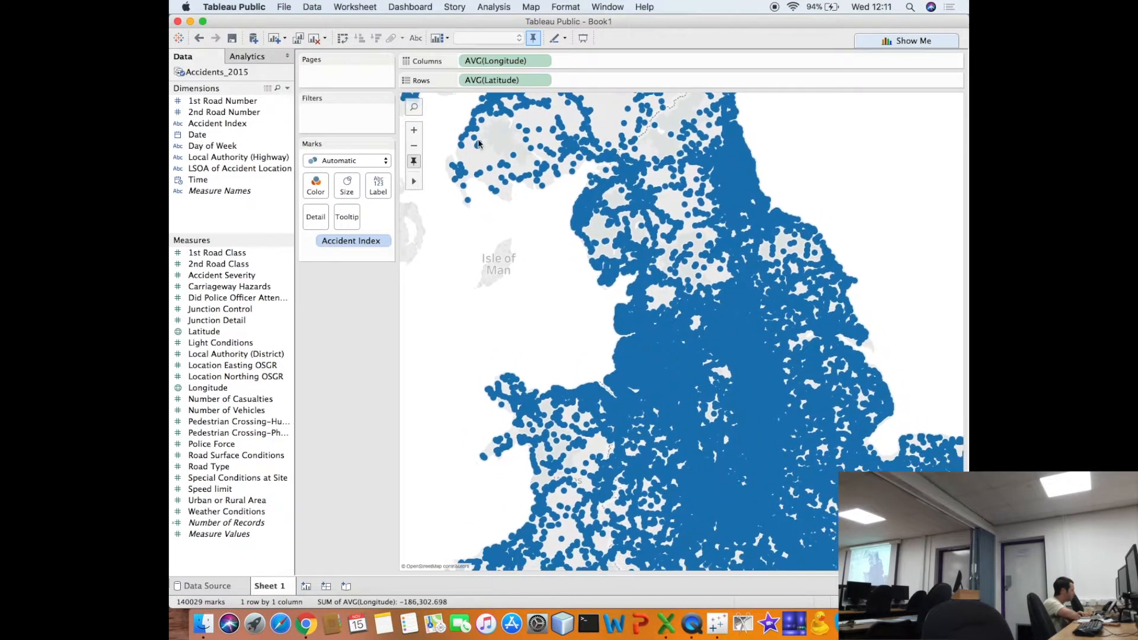
click(415, 109)
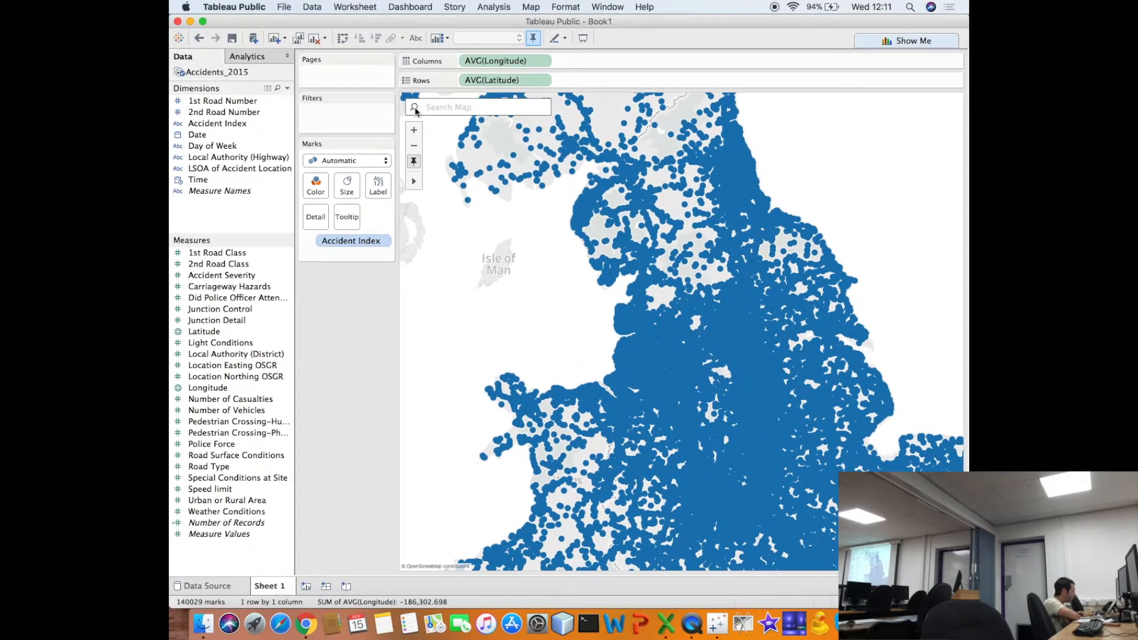
text(sa2)
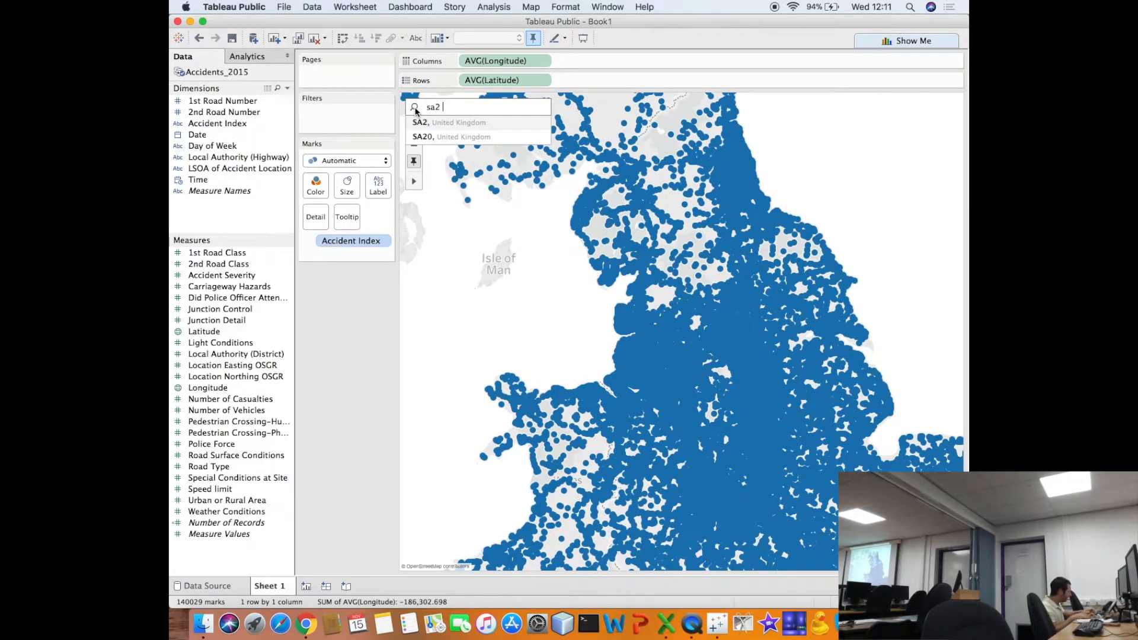
text( 8pp)
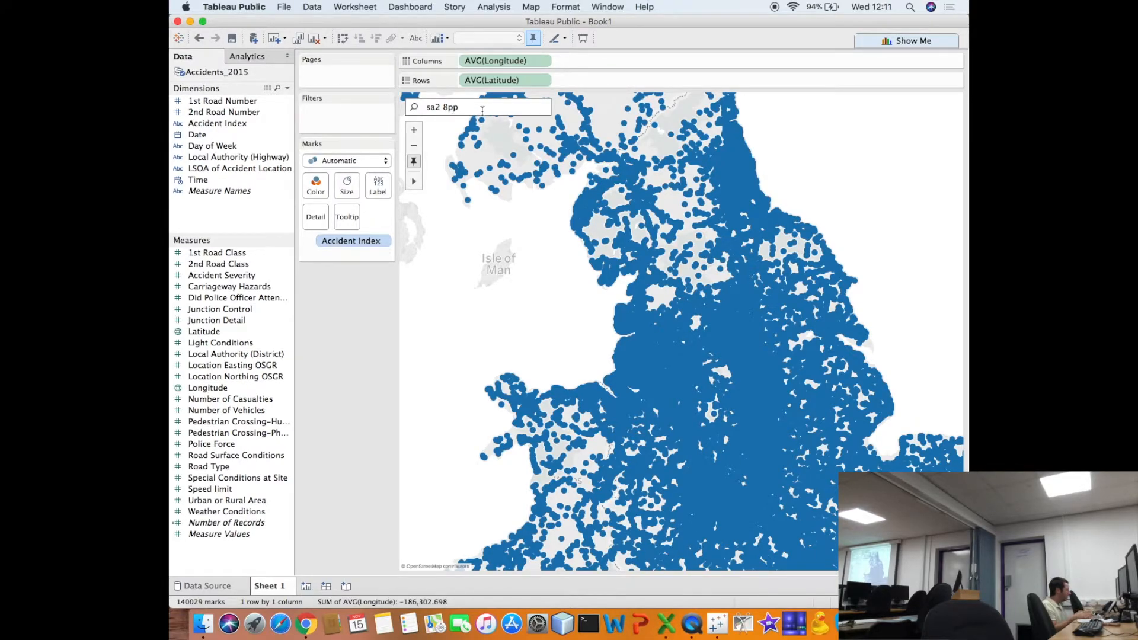
click(414, 107)
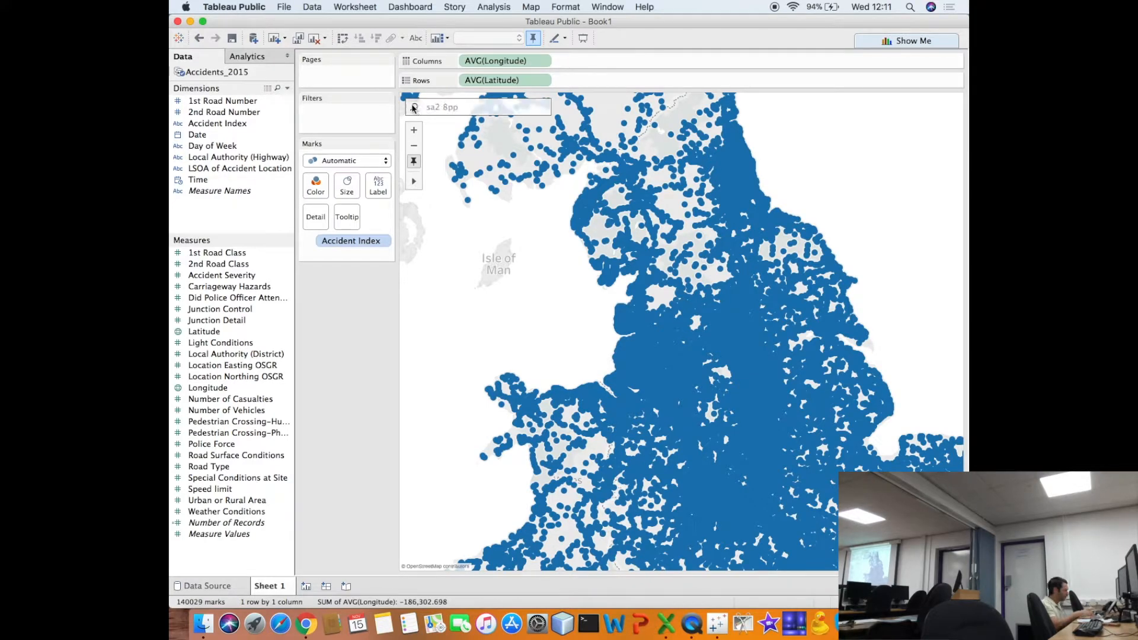
click(414, 108)
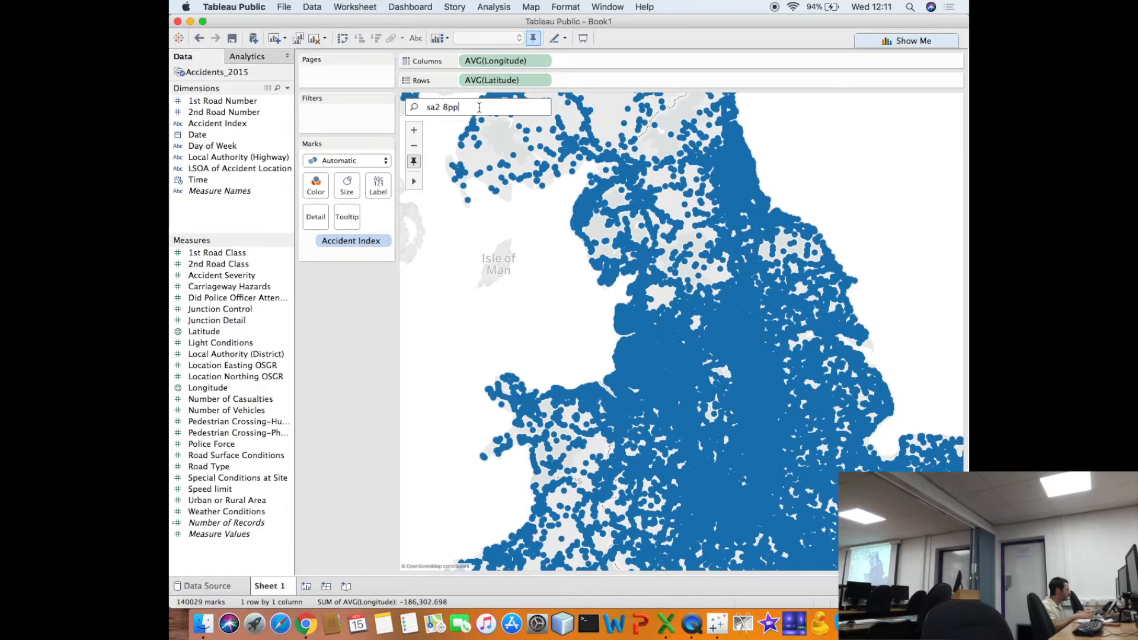
mouse_move(457, 185)
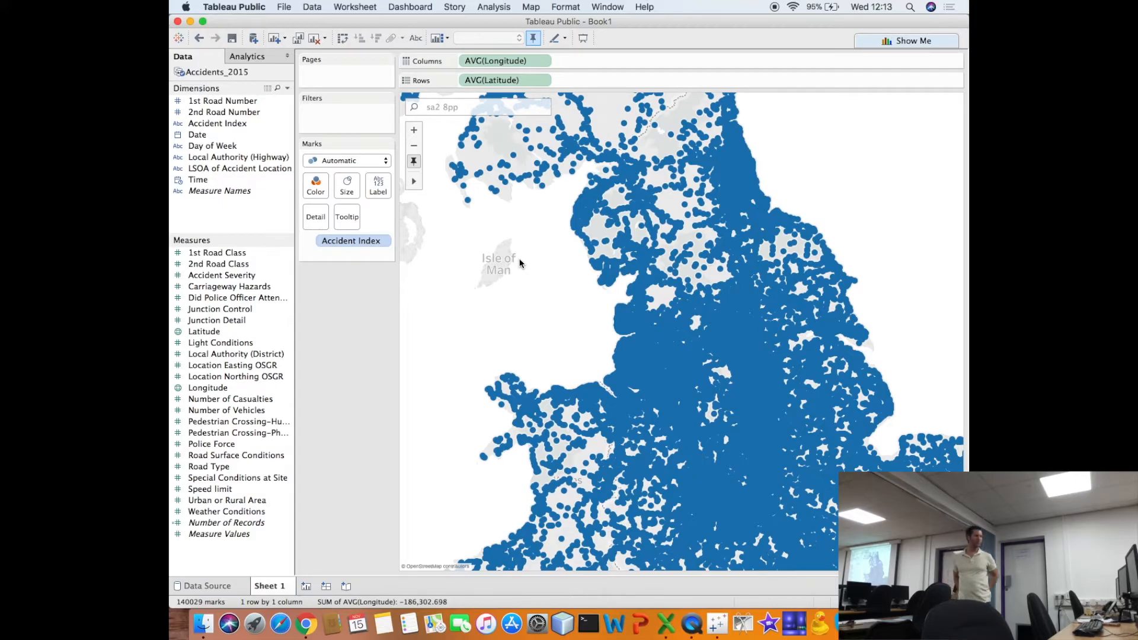
- Examine how the accident marks cluster along the South Wales coast and inspect an individual accident's index and coordinates
drag(543, 317, 544, 134)
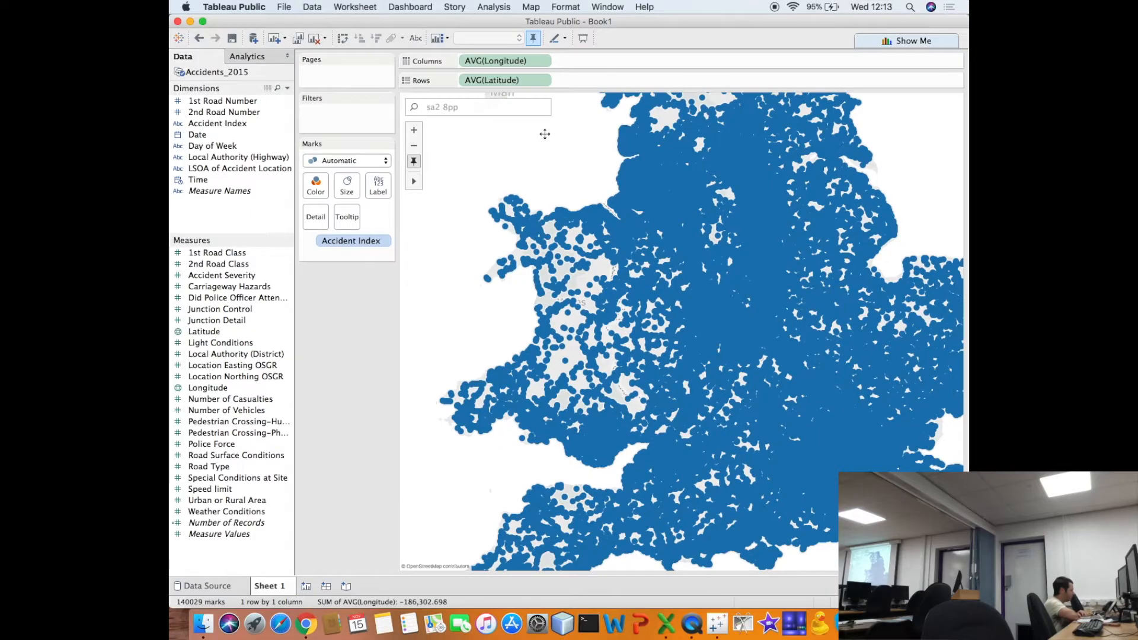
click(414, 131)
drag(494, 282, 594, 121)
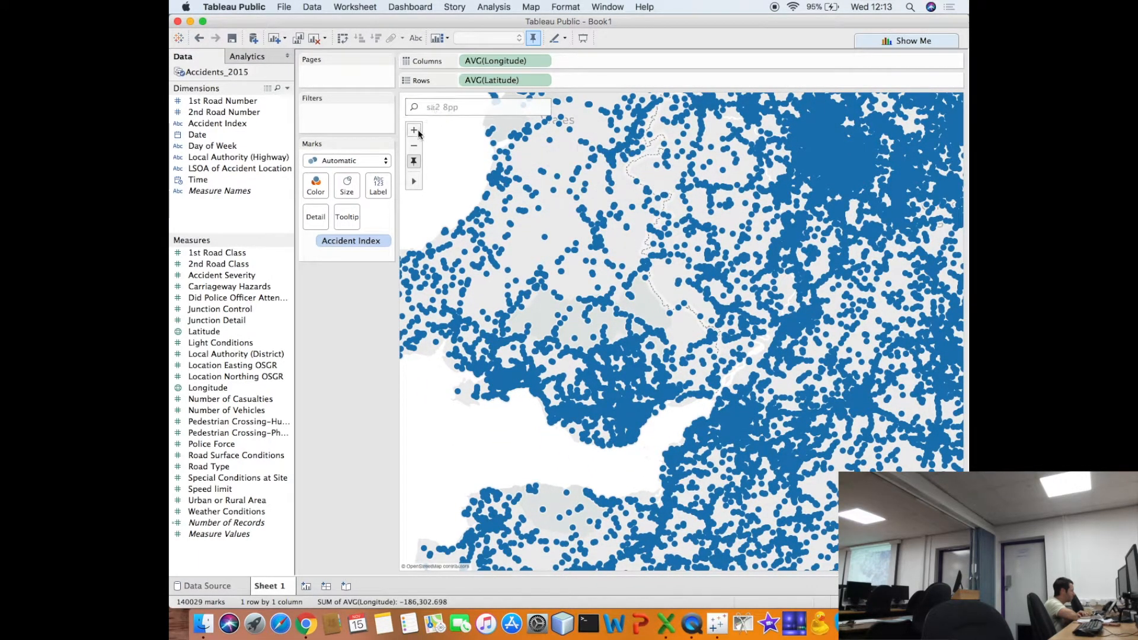
scroll(578, 351, up, 3)
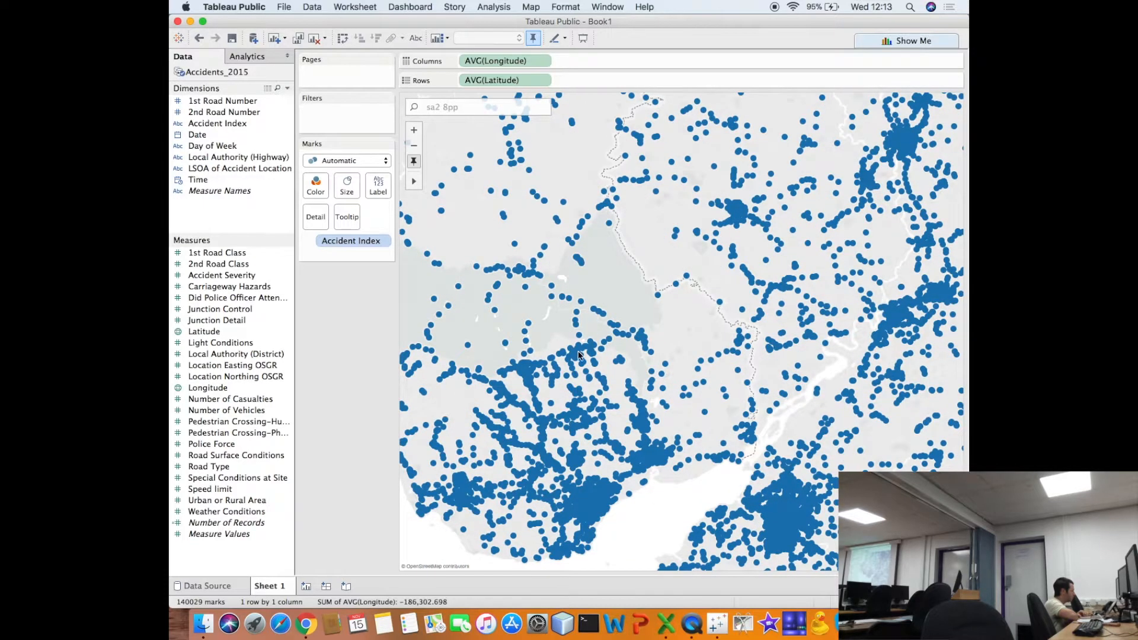
drag(590, 382, 724, 311)
drag(530, 354, 594, 399)
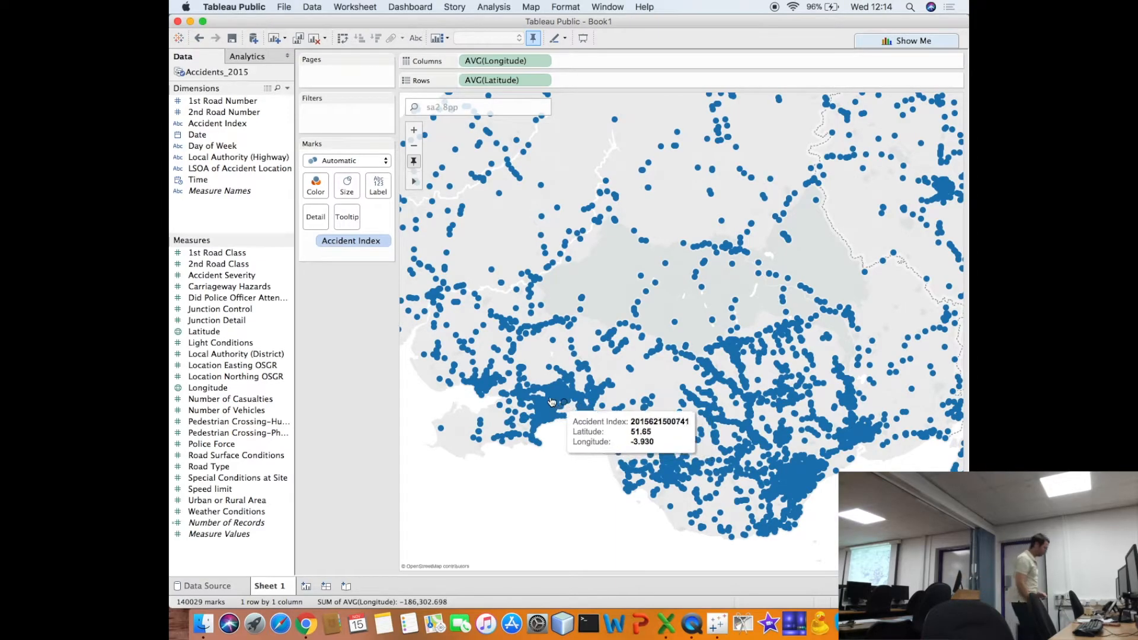
mouse_move(511, 371)
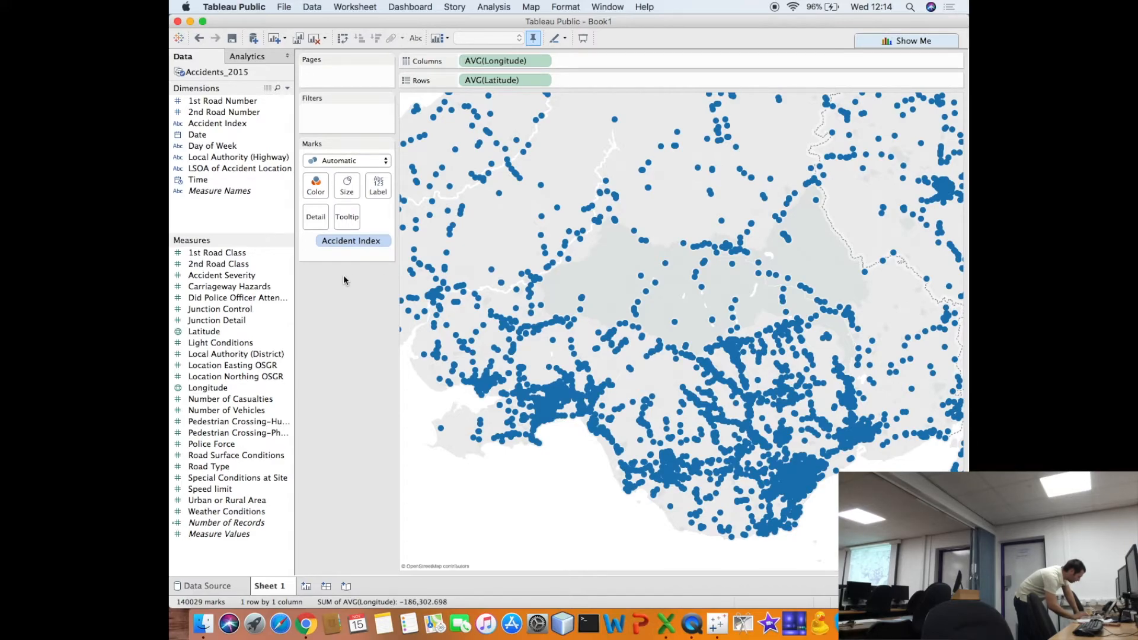
- Colour the accident marks by the sum of Accident Severity and view the result across Britain
click(221, 276)
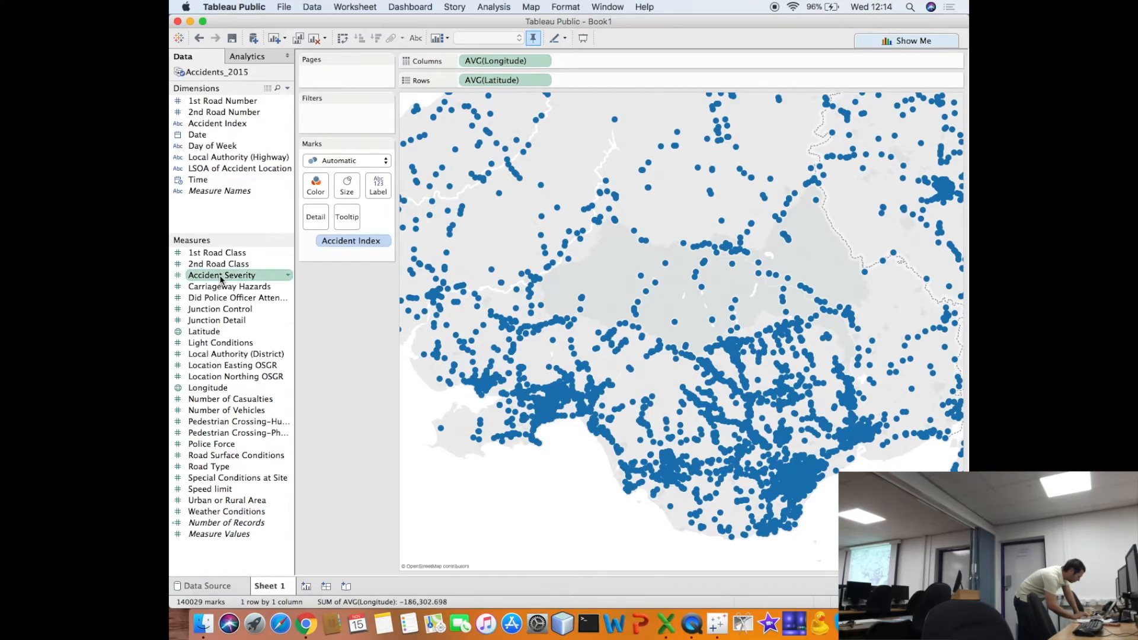
drag(221, 280, 313, 191)
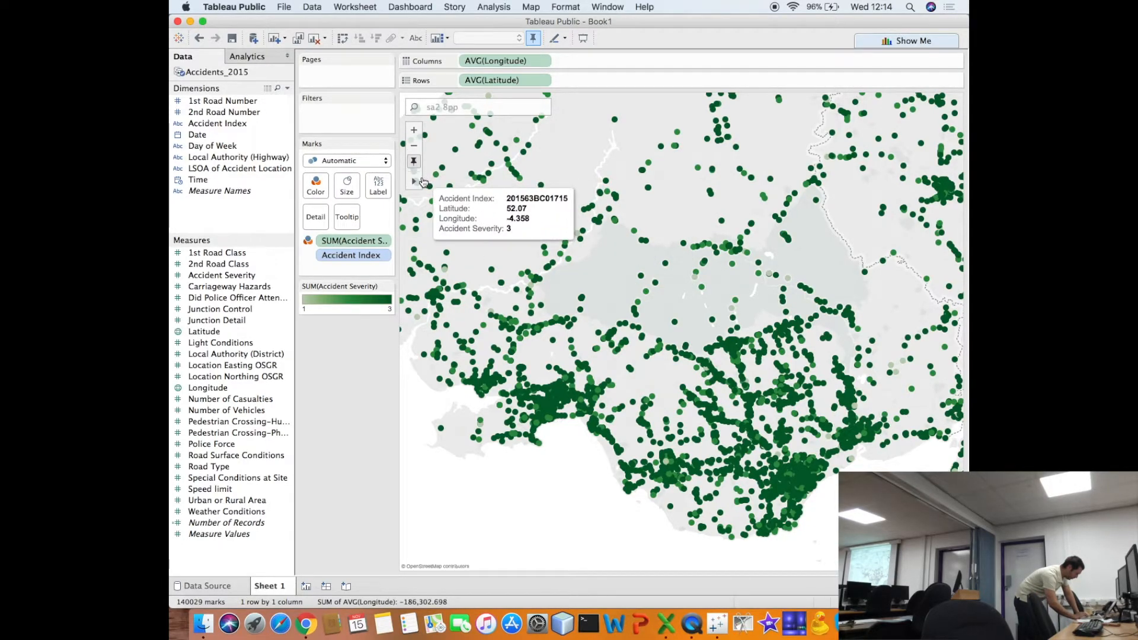
click(414, 147)
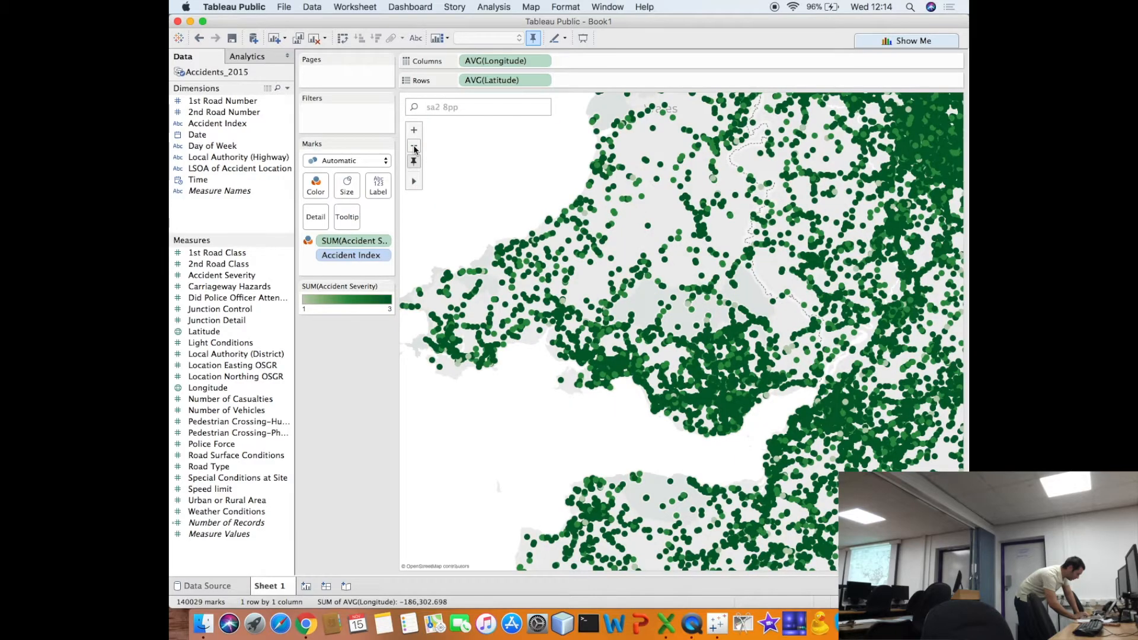
click(414, 147)
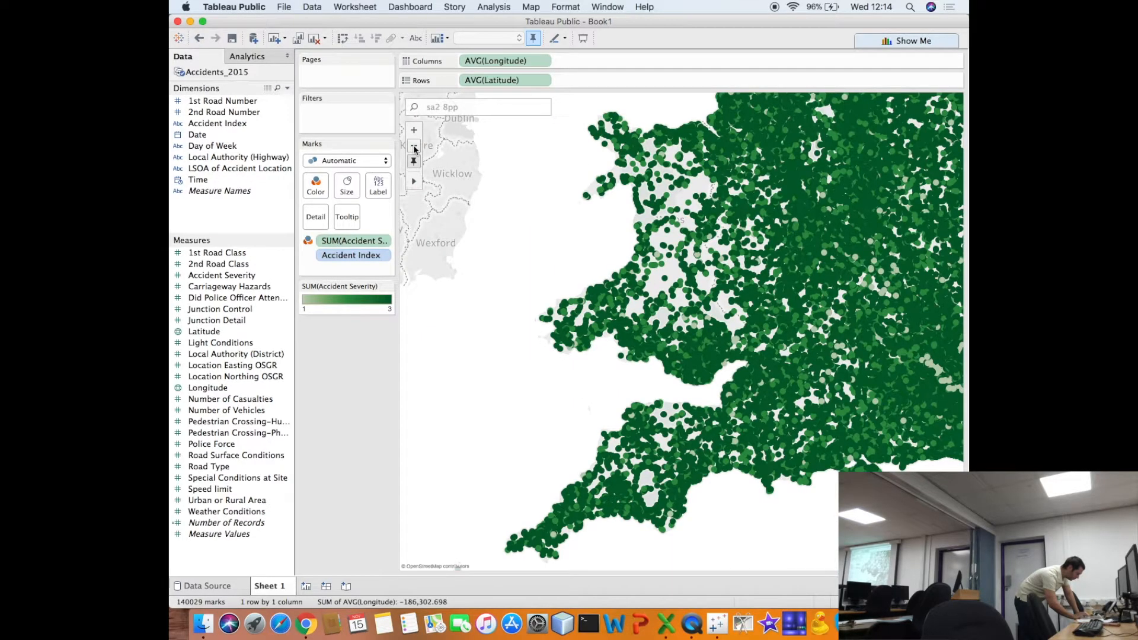
click(414, 148)
drag(566, 233, 490, 329)
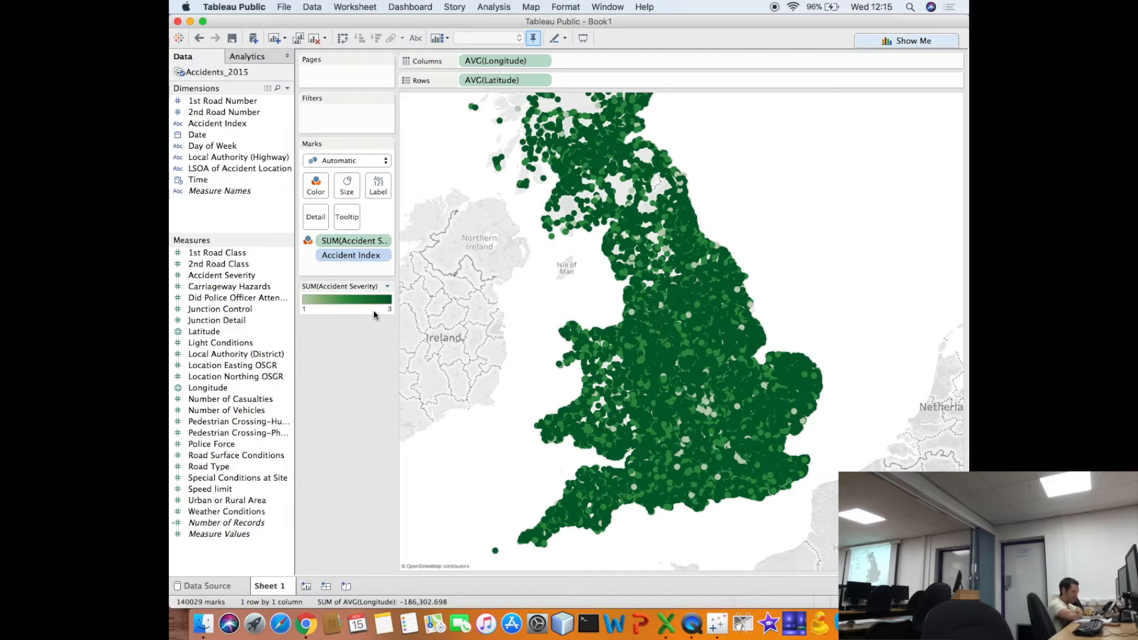
- Set the Accident Severity colour scale to stepped colour with 3 steps
double_click(340, 298)
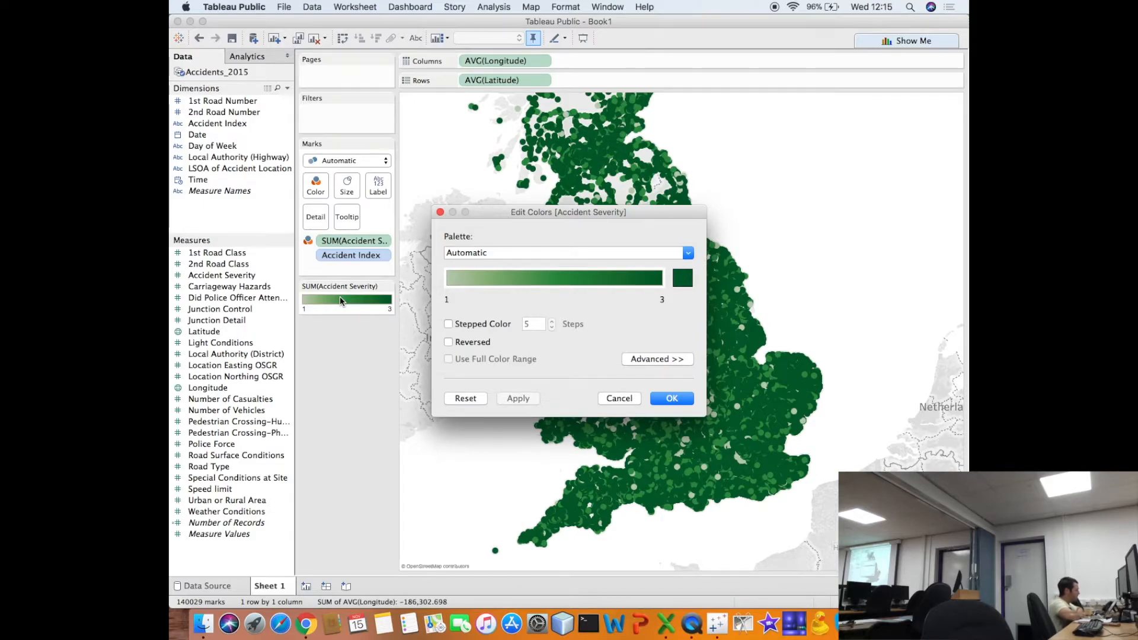
click(448, 324)
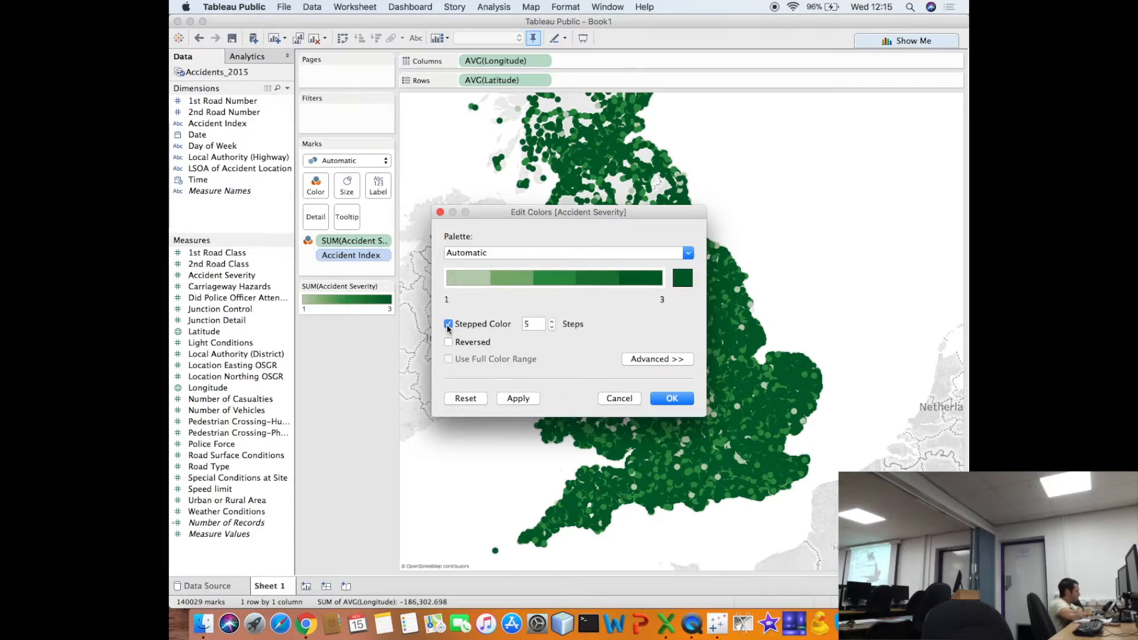
click(551, 328)
click(552, 328)
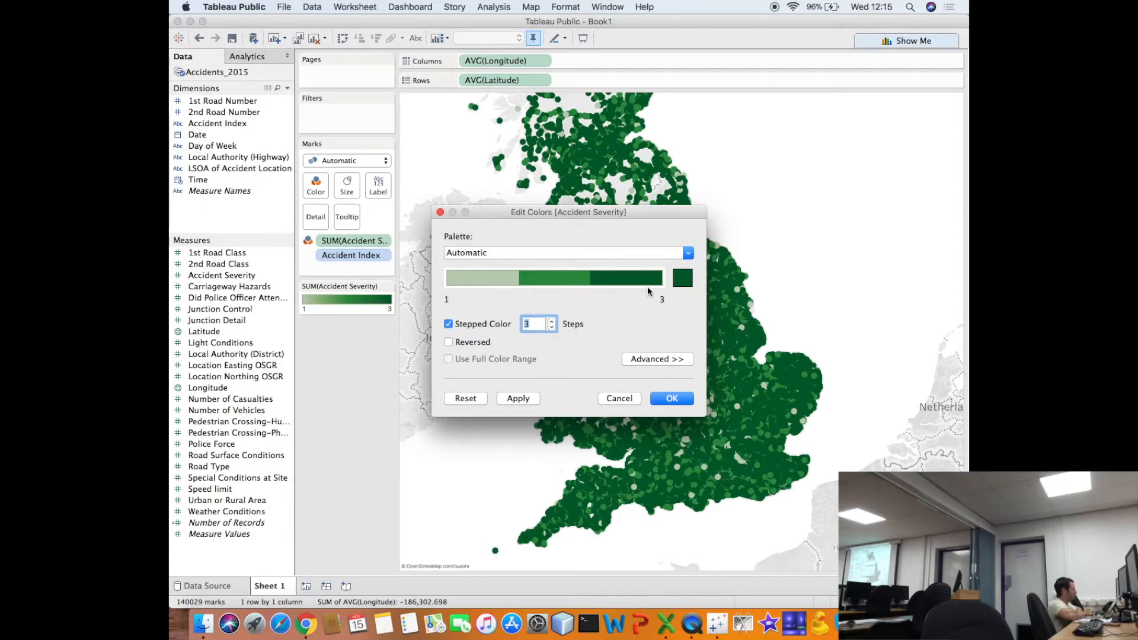
click(681, 280)
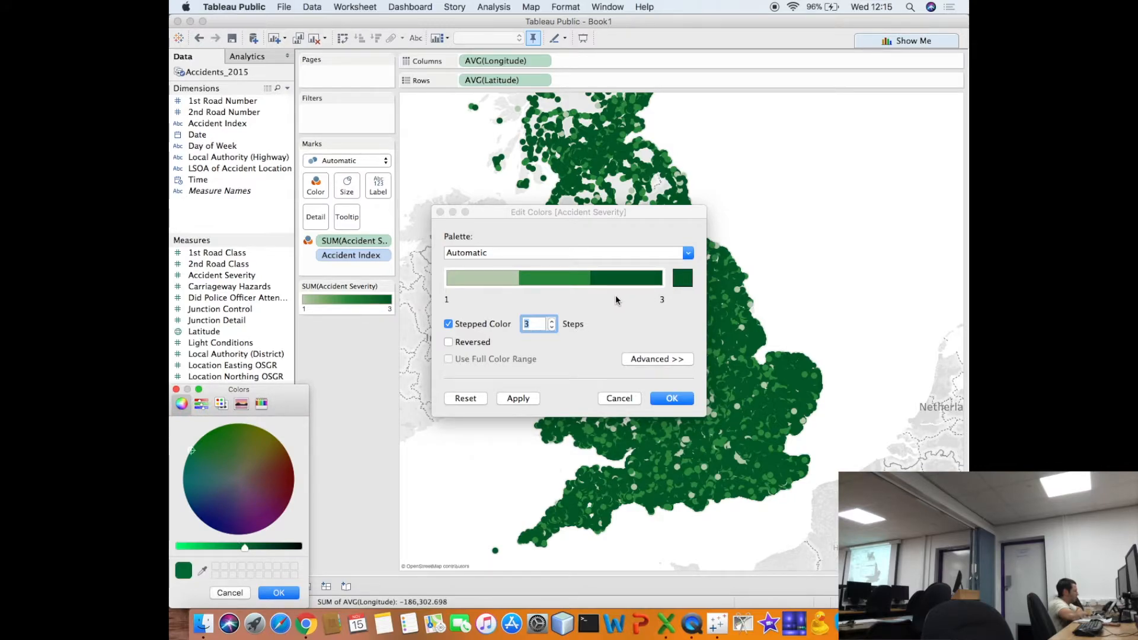
click(651, 359)
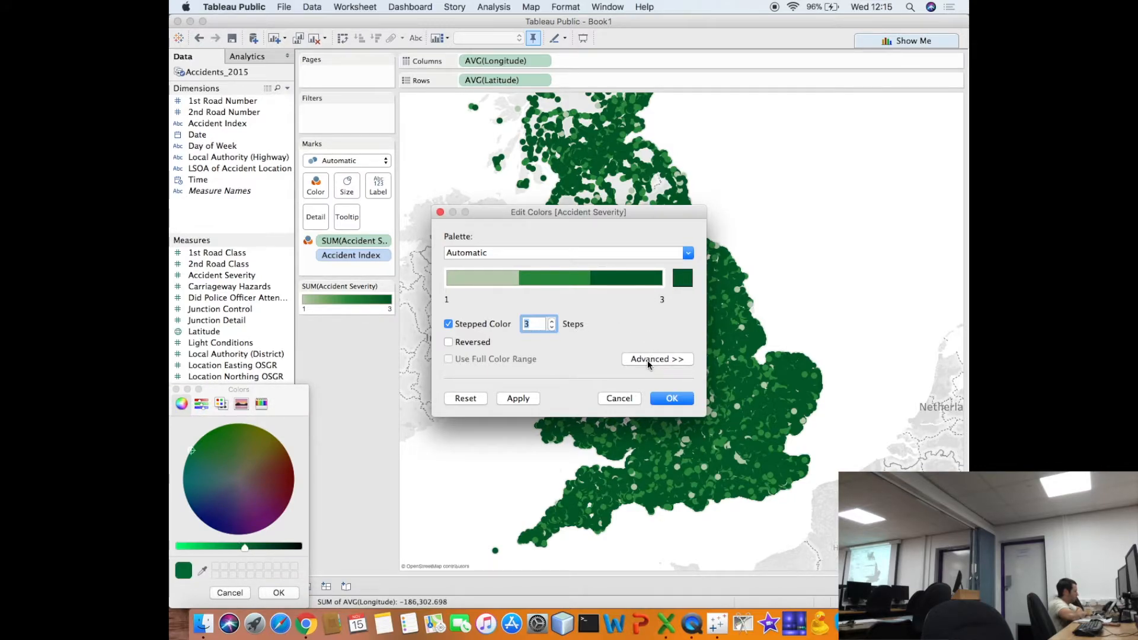
click(176, 390)
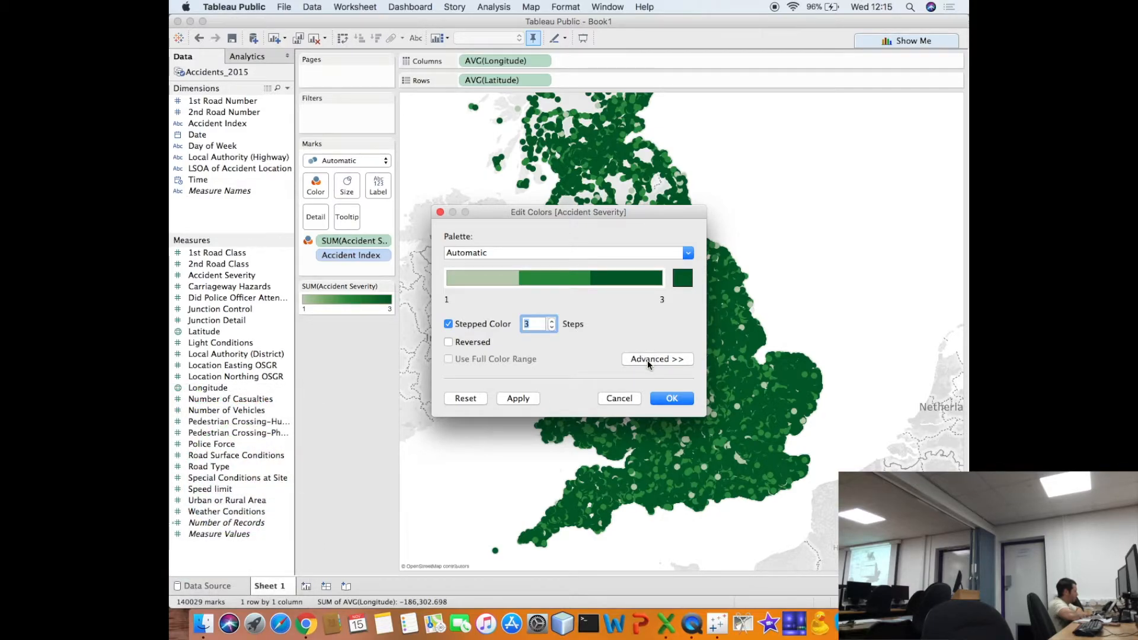
- Try the Red-White-Green, Red-Blue, Red-Green and Red-Black Diverging palettes on the Accident Severity colours
click(647, 360)
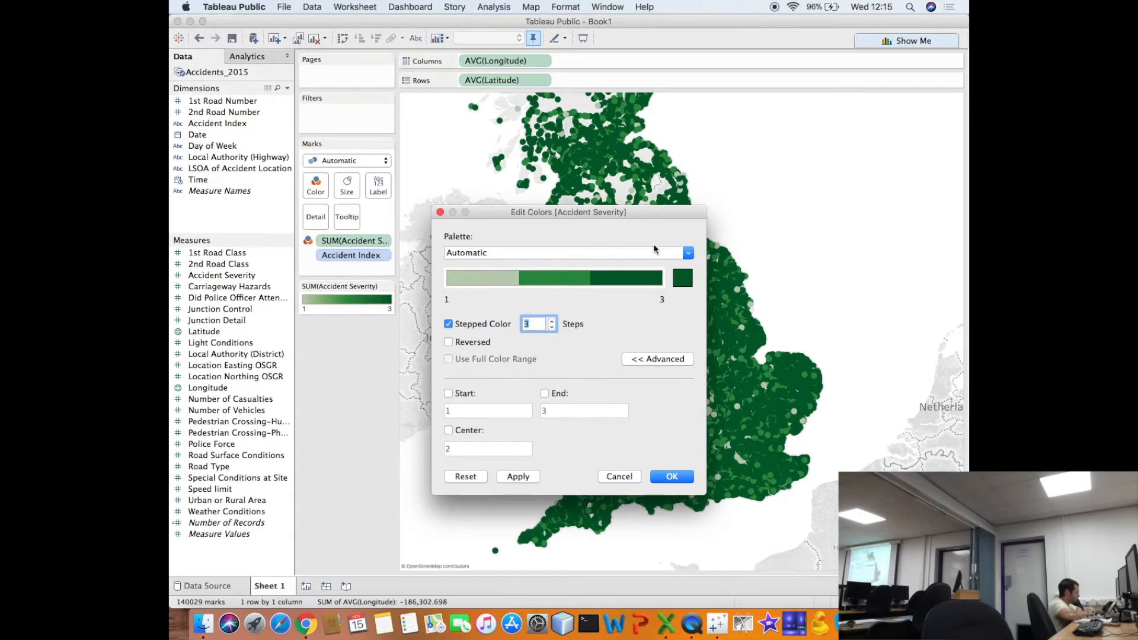
click(687, 253)
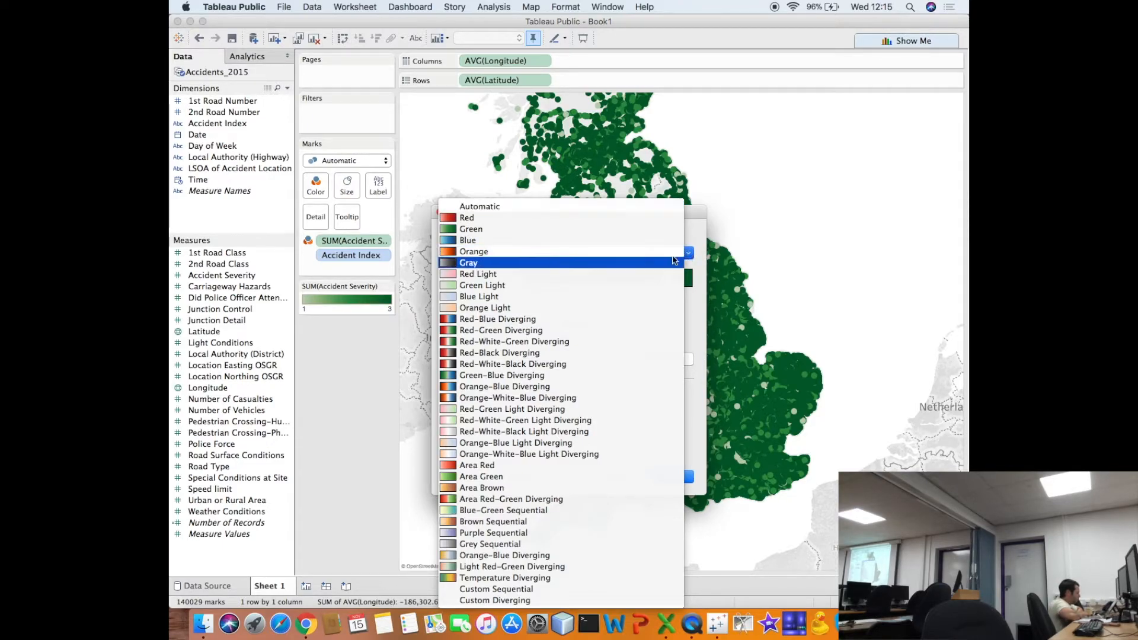
click(600, 343)
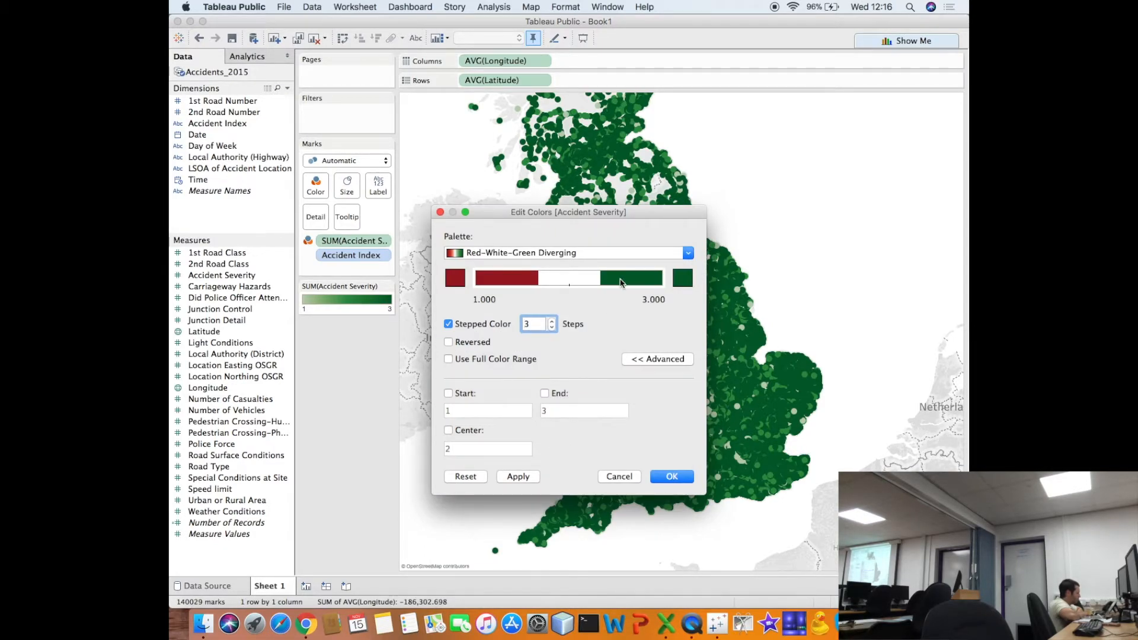
click(687, 253)
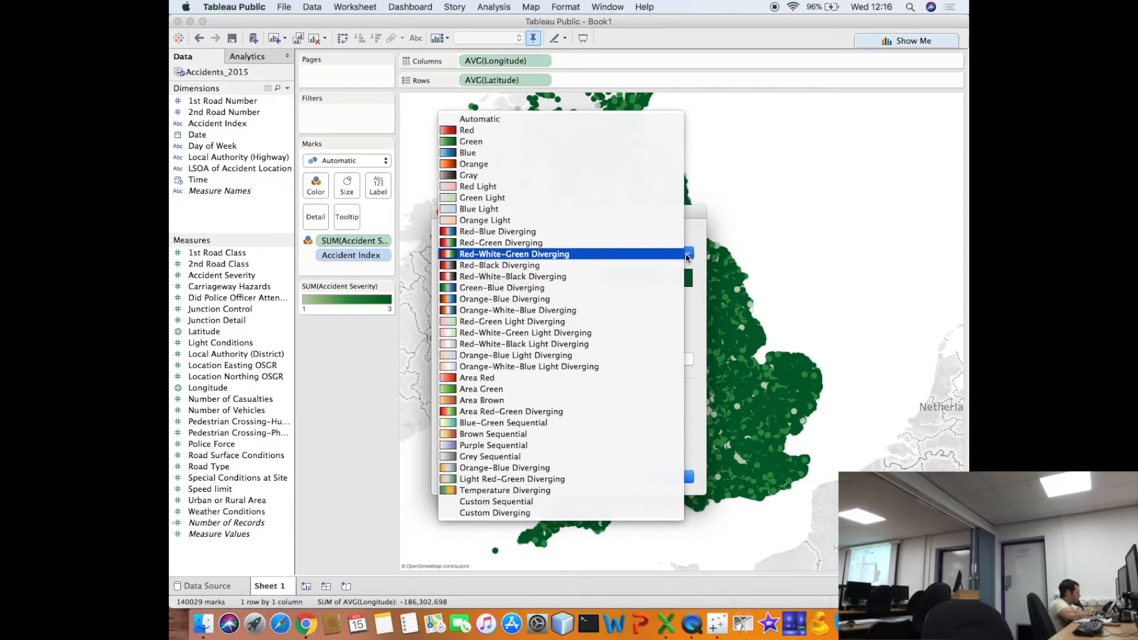
click(680, 233)
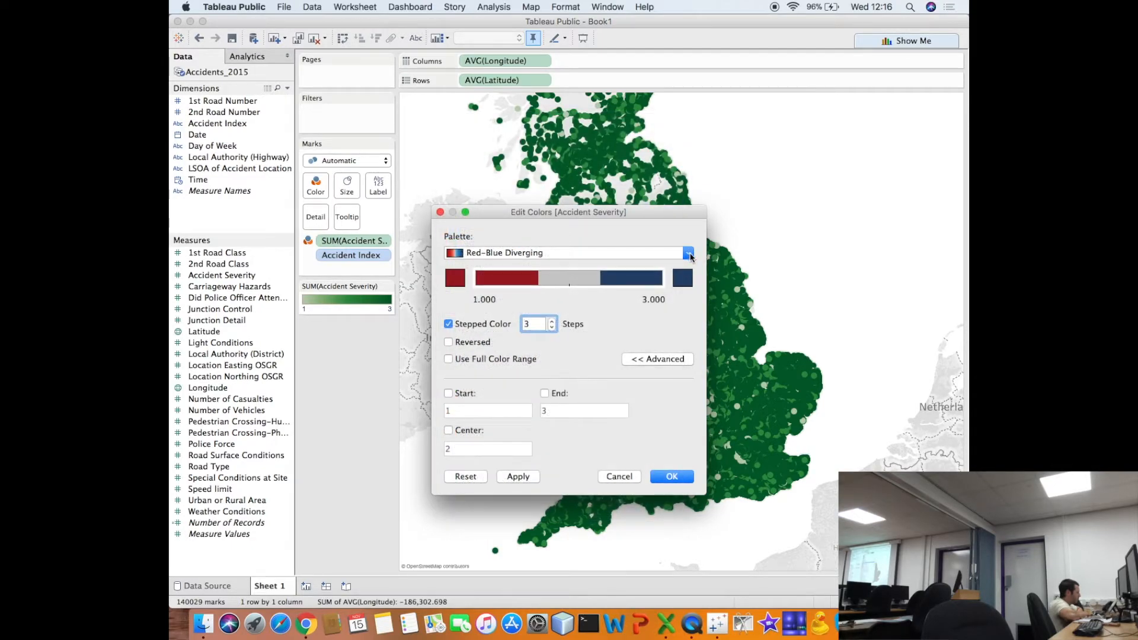
click(687, 254)
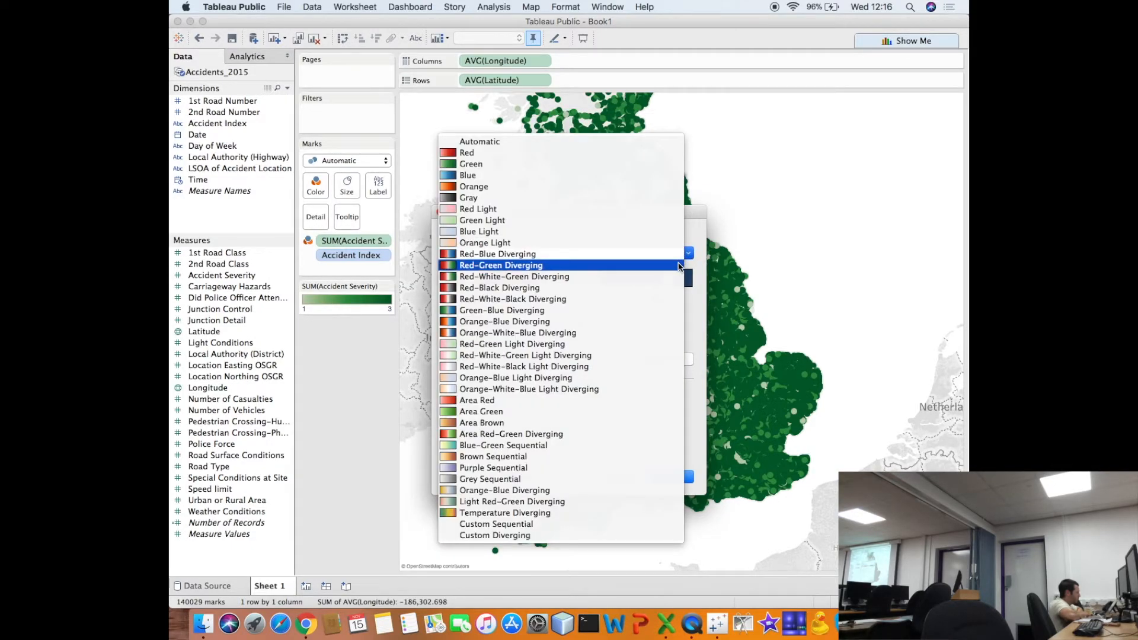
click(679, 265)
click(689, 256)
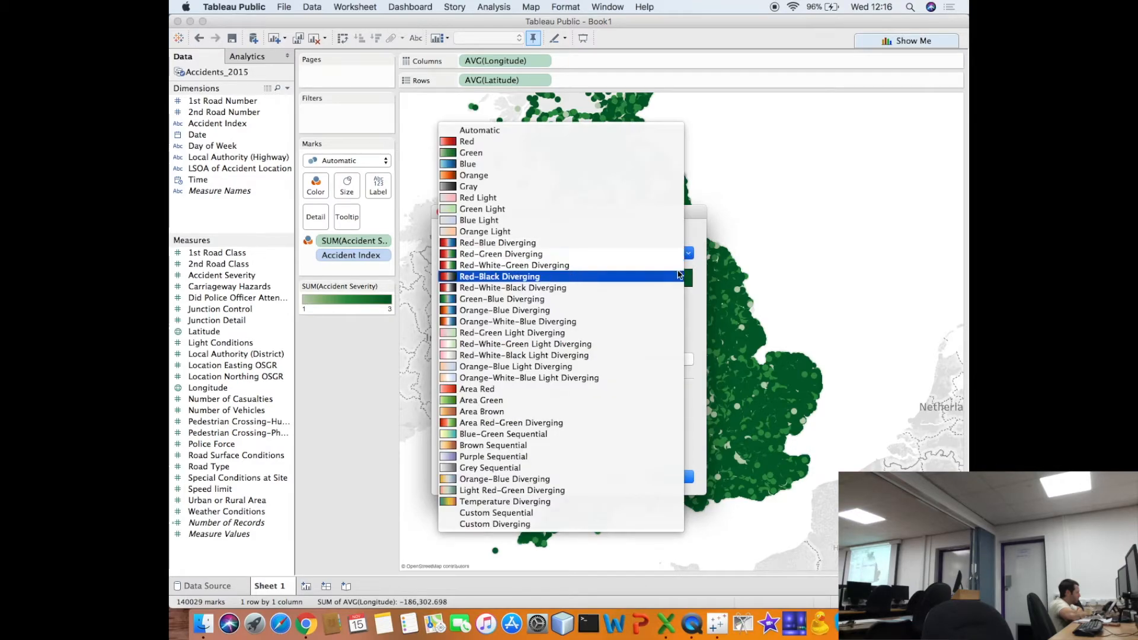
click(676, 277)
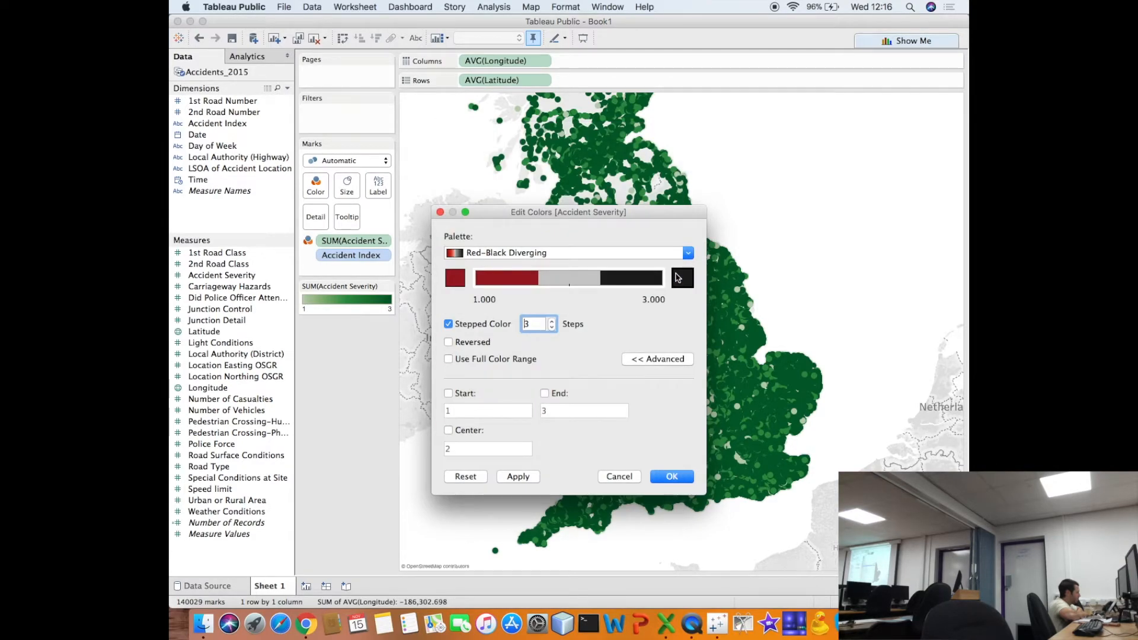
- Apply the Red-White-Green Diverging palette to the stepped Accident Severity colours
click(687, 254)
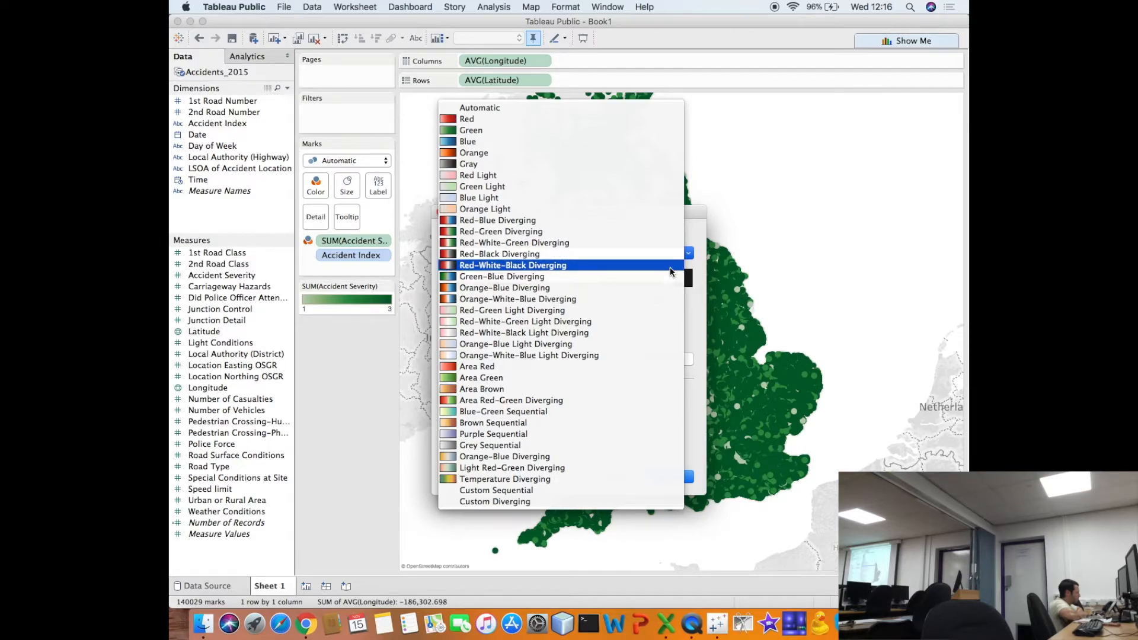
click(667, 244)
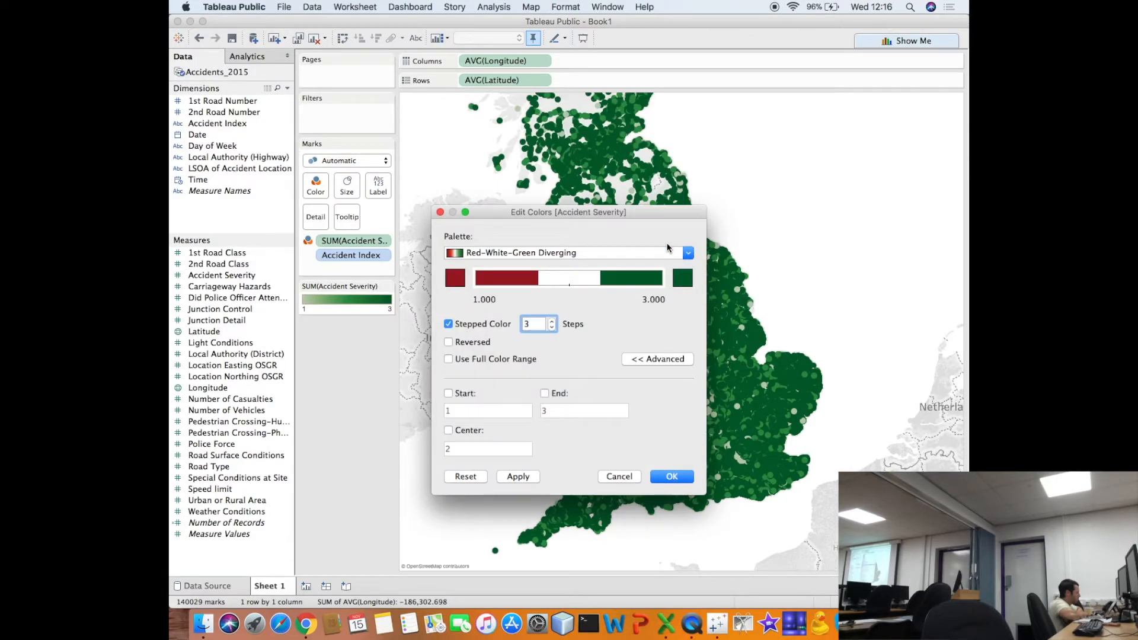
click(670, 477)
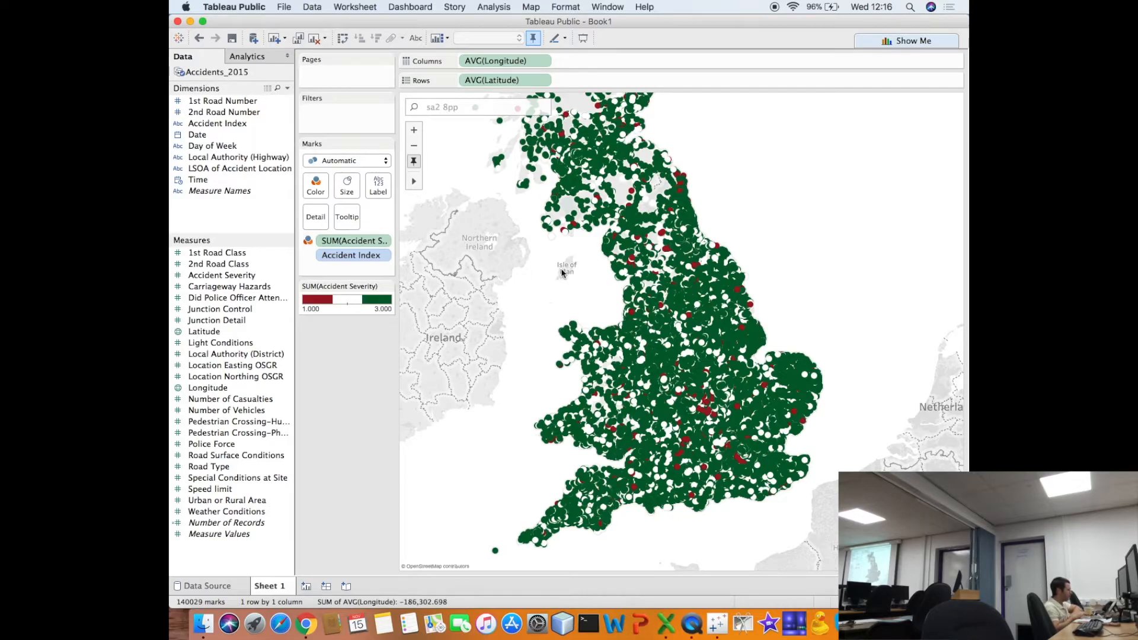
- Examine the severity-coloured accidents across the Midlands and Wales, and return to the overview of Britain
mouse_move(599, 265)
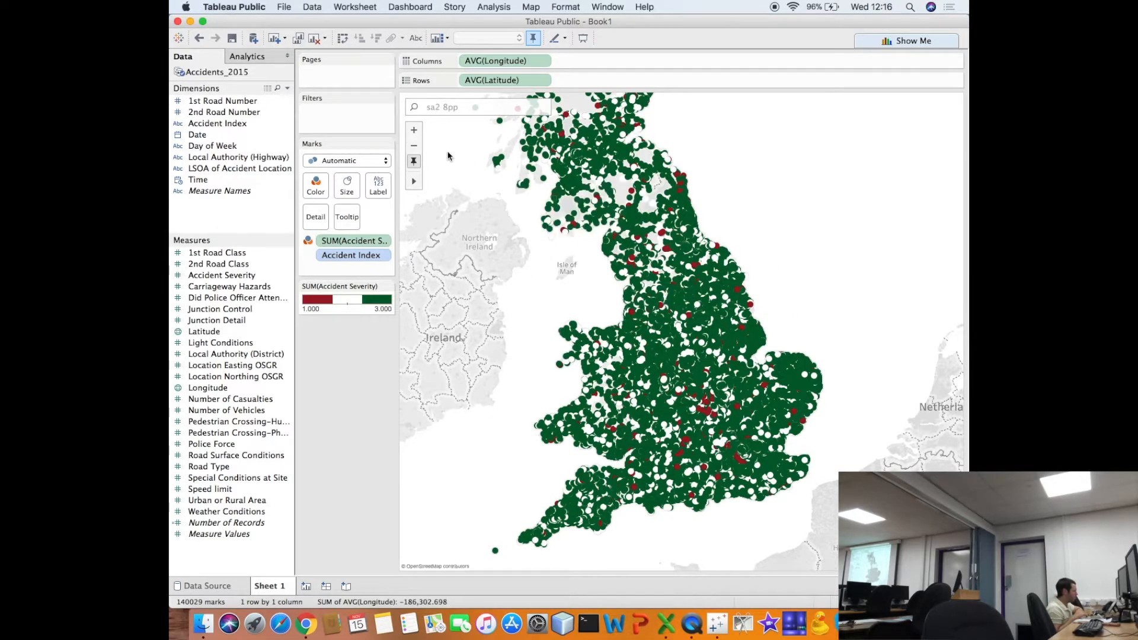
click(414, 130)
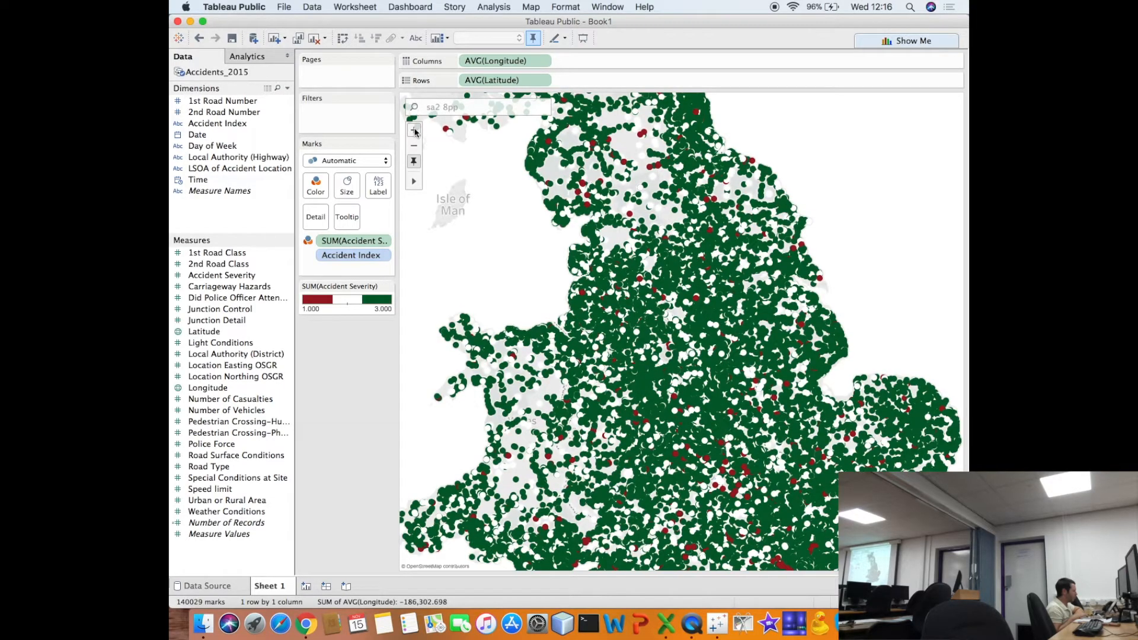
click(413, 131)
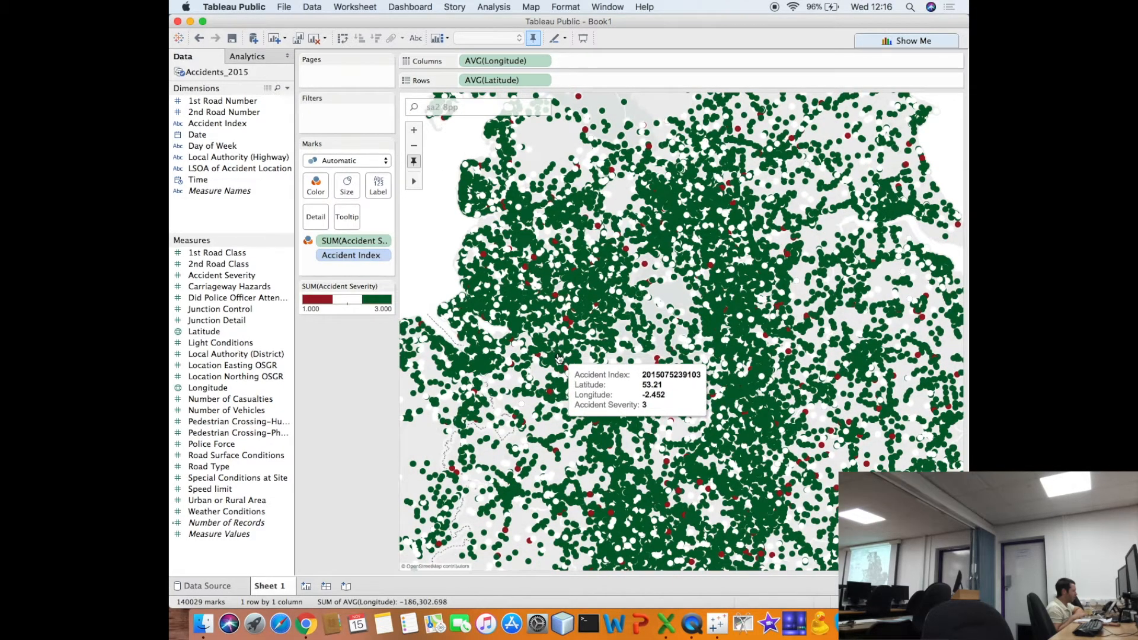
drag(561, 341, 614, 121)
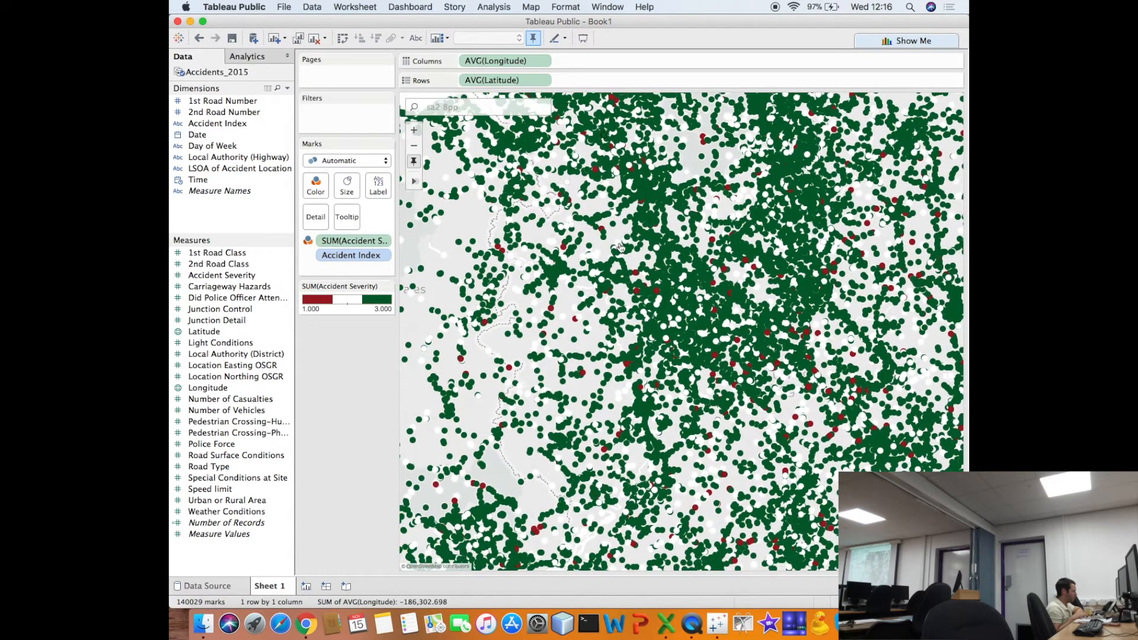
drag(619, 254, 659, 144)
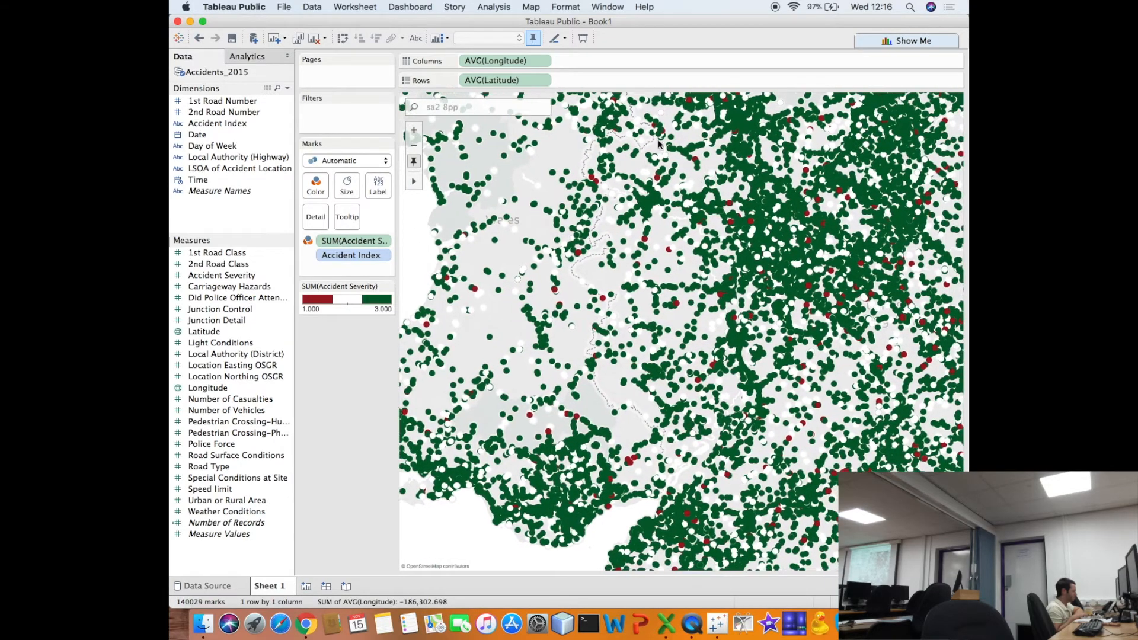
click(414, 146)
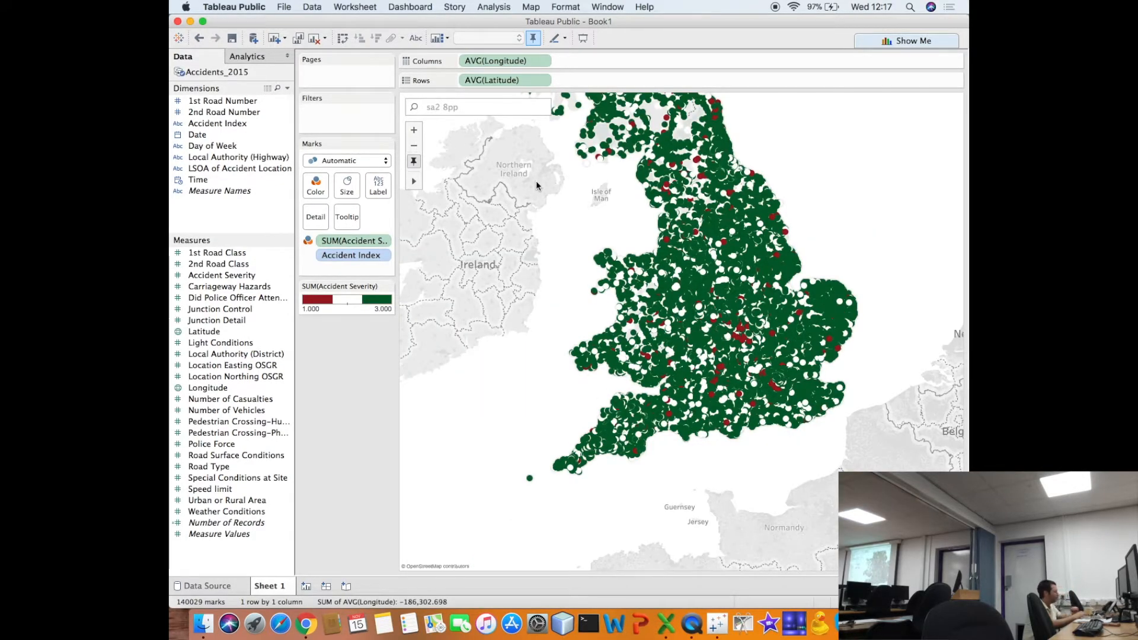
drag(596, 209, 592, 240)
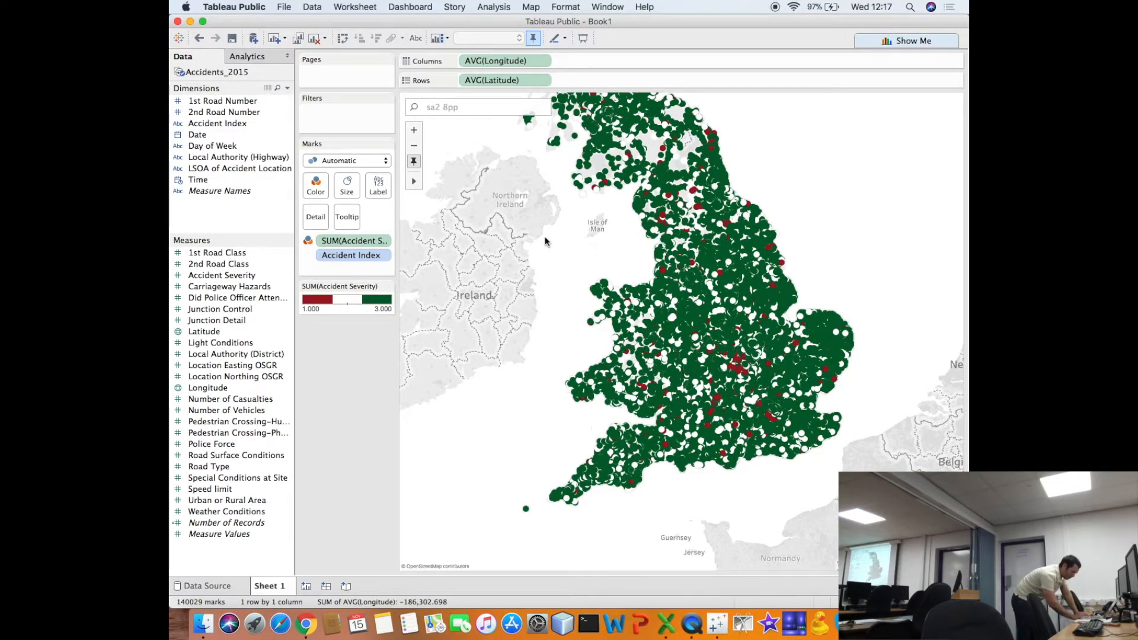
- Size the accident marks by the sum of Number of Casualties and inspect a large fatal accident mark near Bristol
mouse_move(723, 357)
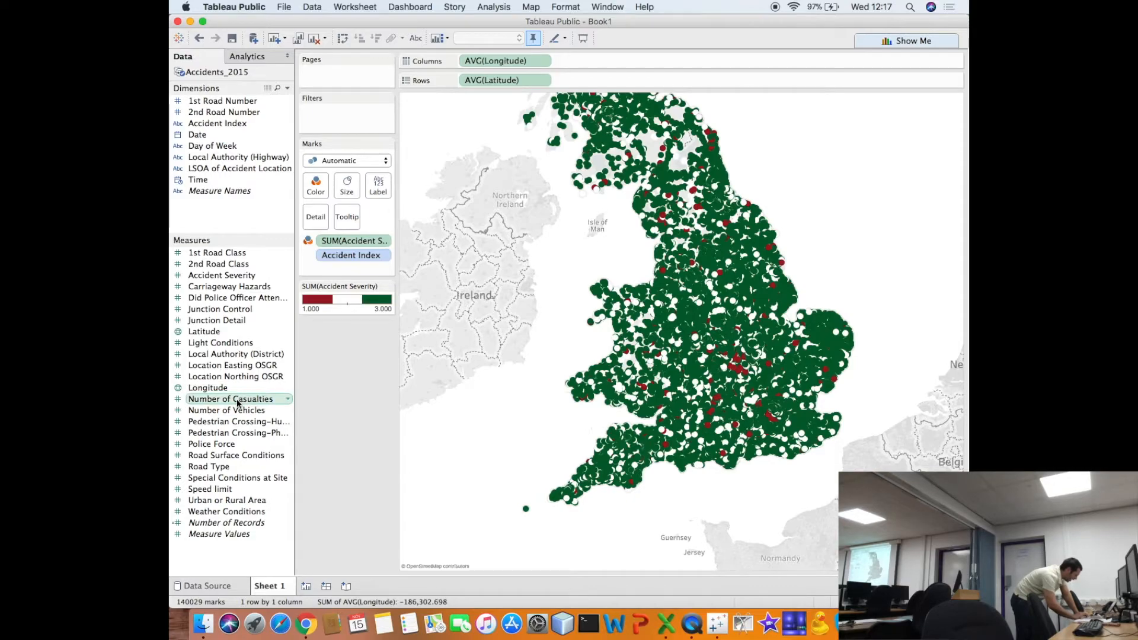
drag(236, 398, 344, 187)
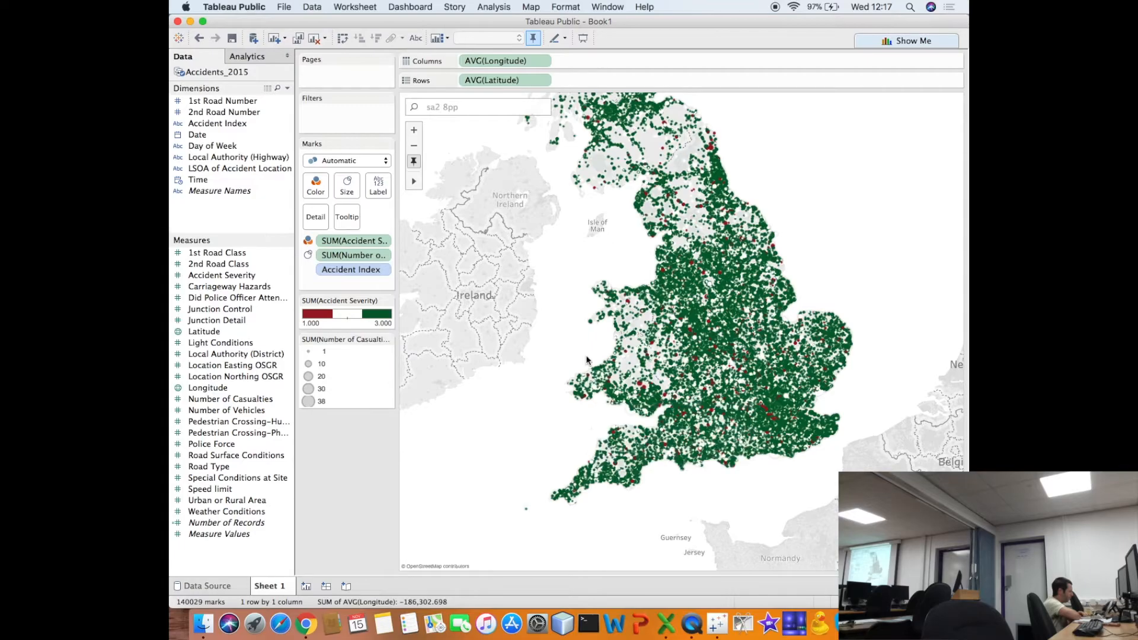
click(414, 130)
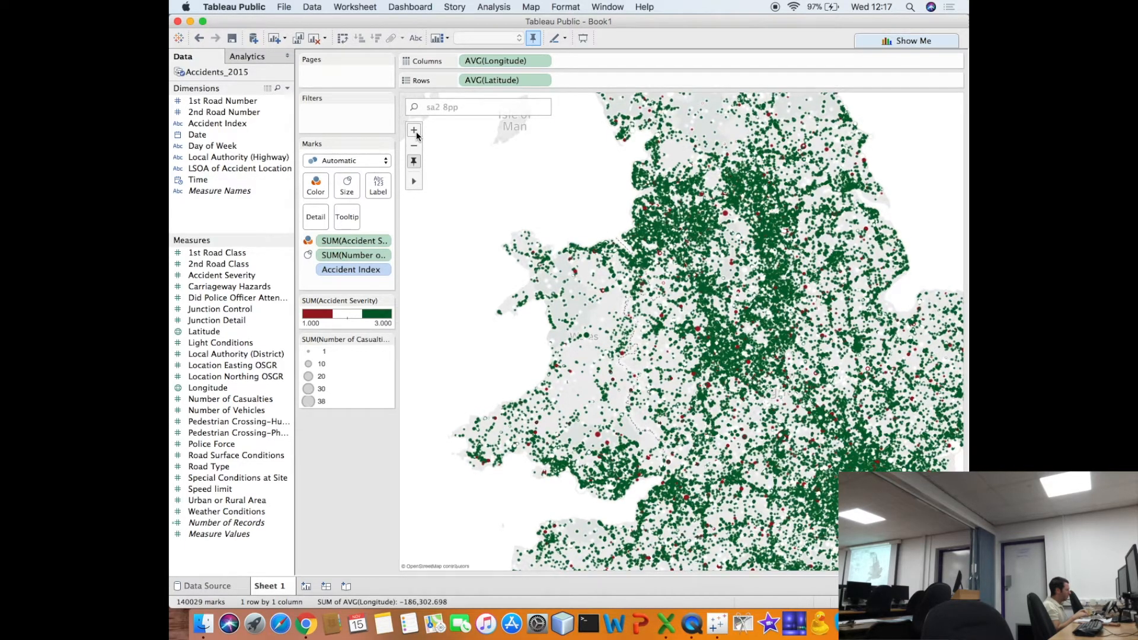
scroll(609, 354, up, 3)
drag(652, 376, 543, 276)
drag(649, 421, 705, 247)
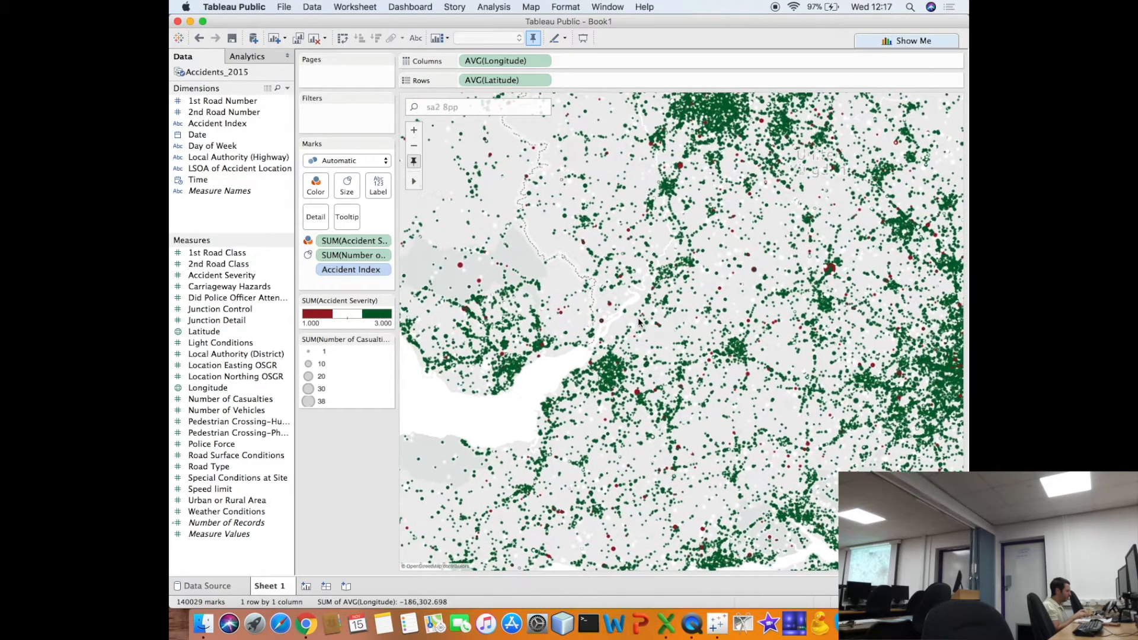
mouse_move(639, 390)
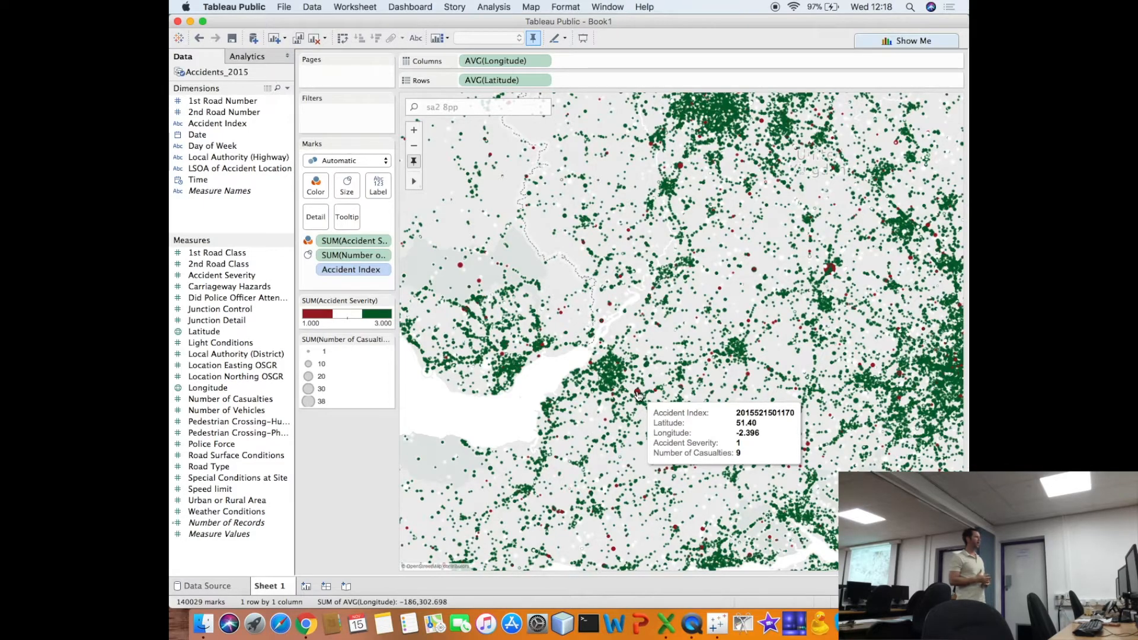
- Examine accident severity and casualty sizes around South Wales, reading the details of a fatal accident on the Gower peninsula
mouse_move(501, 374)
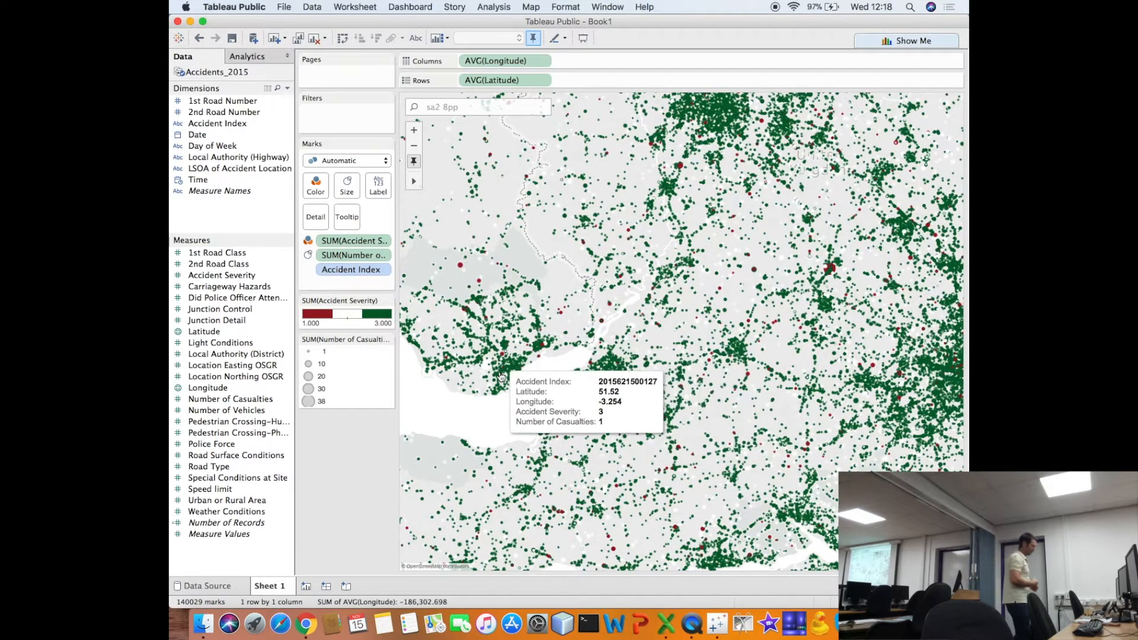
drag(500, 373, 655, 406)
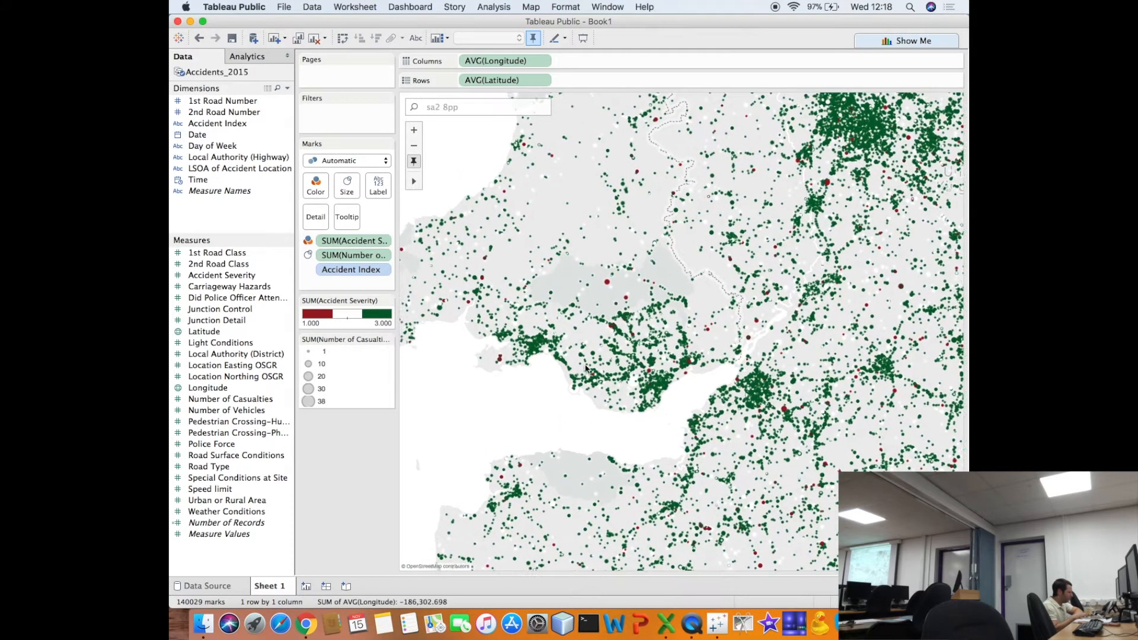
drag(560, 357, 605, 380)
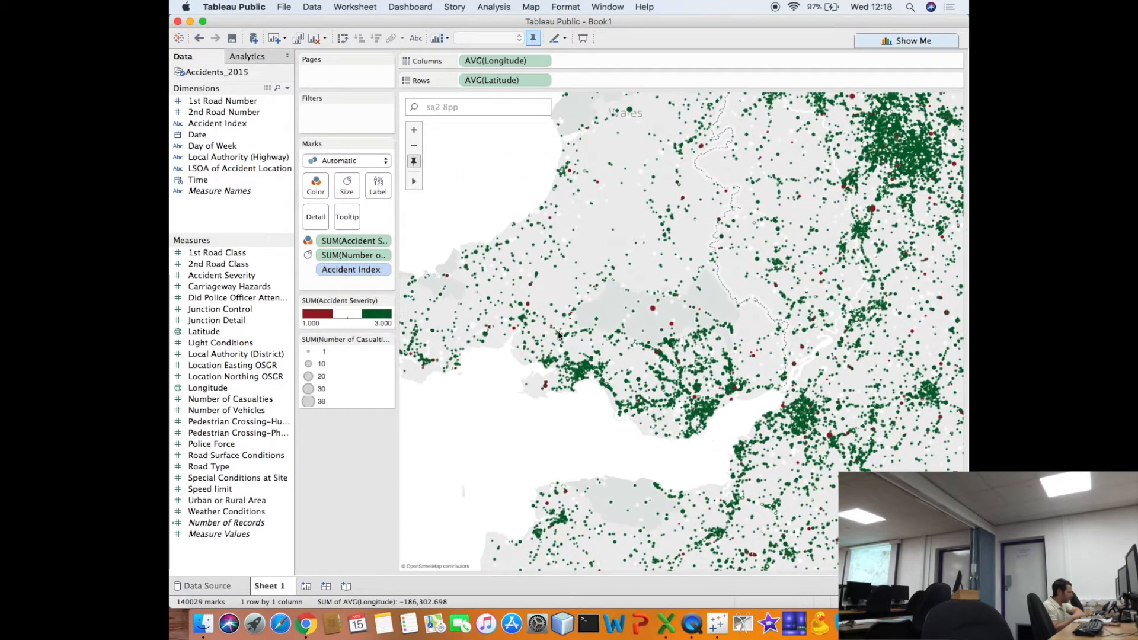
click(414, 130)
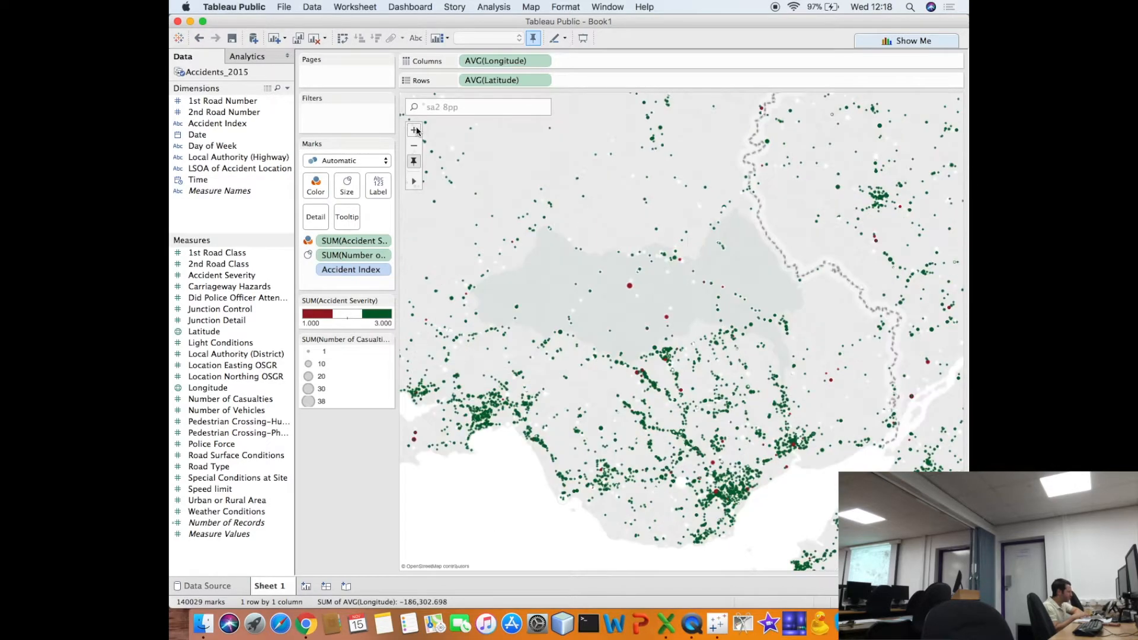
drag(540, 287, 651, 246)
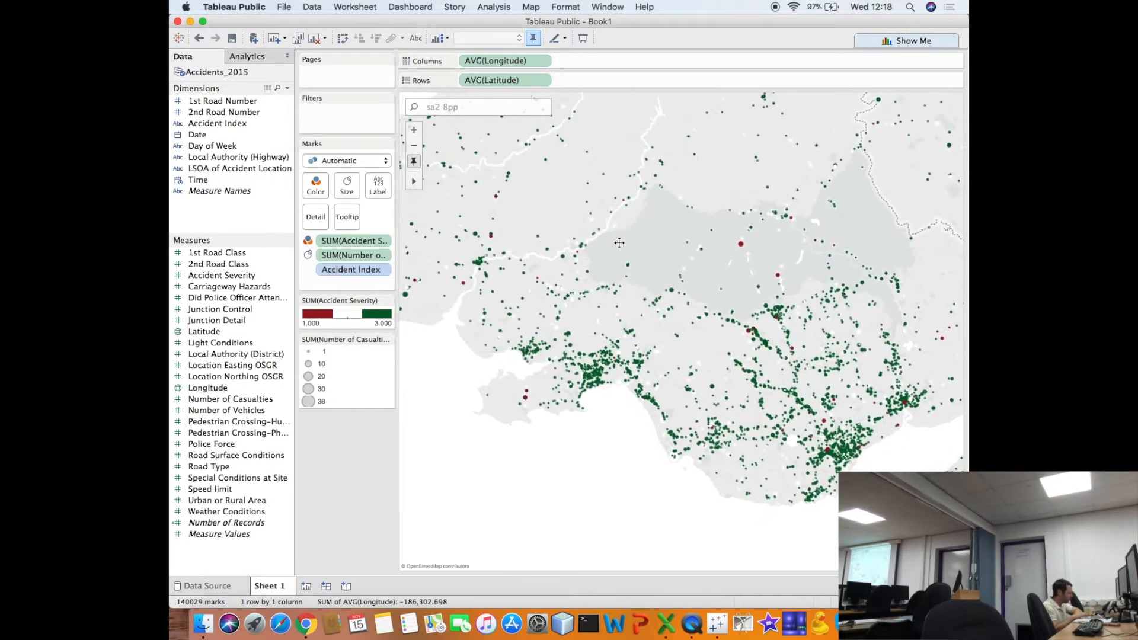
click(416, 132)
drag(572, 294, 711, 269)
mouse_move(509, 446)
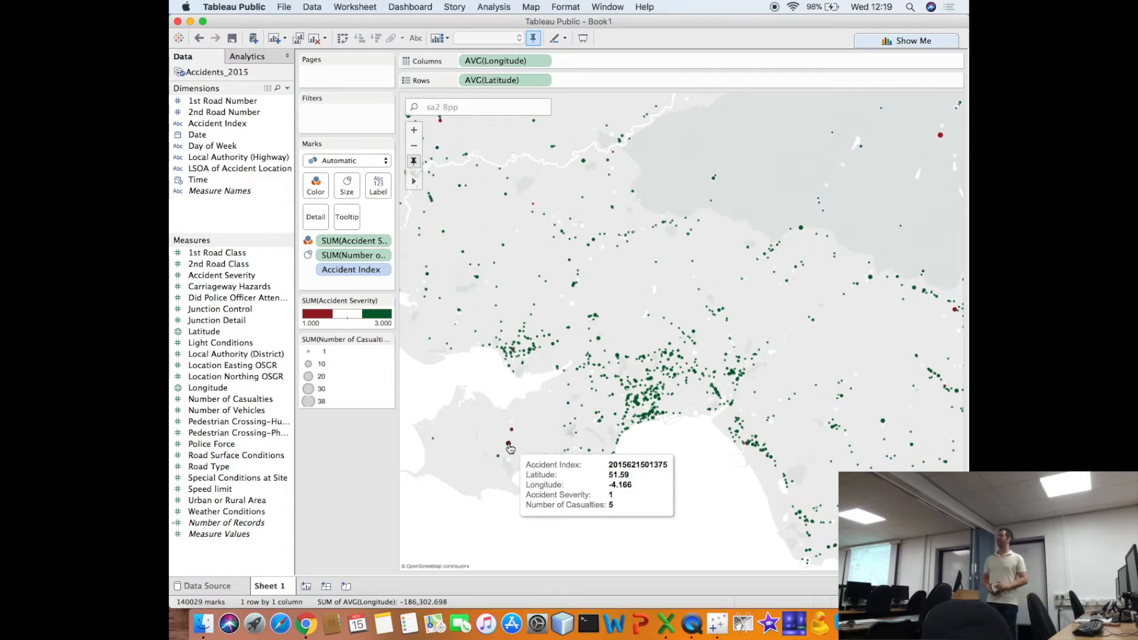
- Look up the Accident Severity codes in Road-Accident-Safety-Data-Guide.xls in Excel, and return to Tableau Public
key(super+Tab)
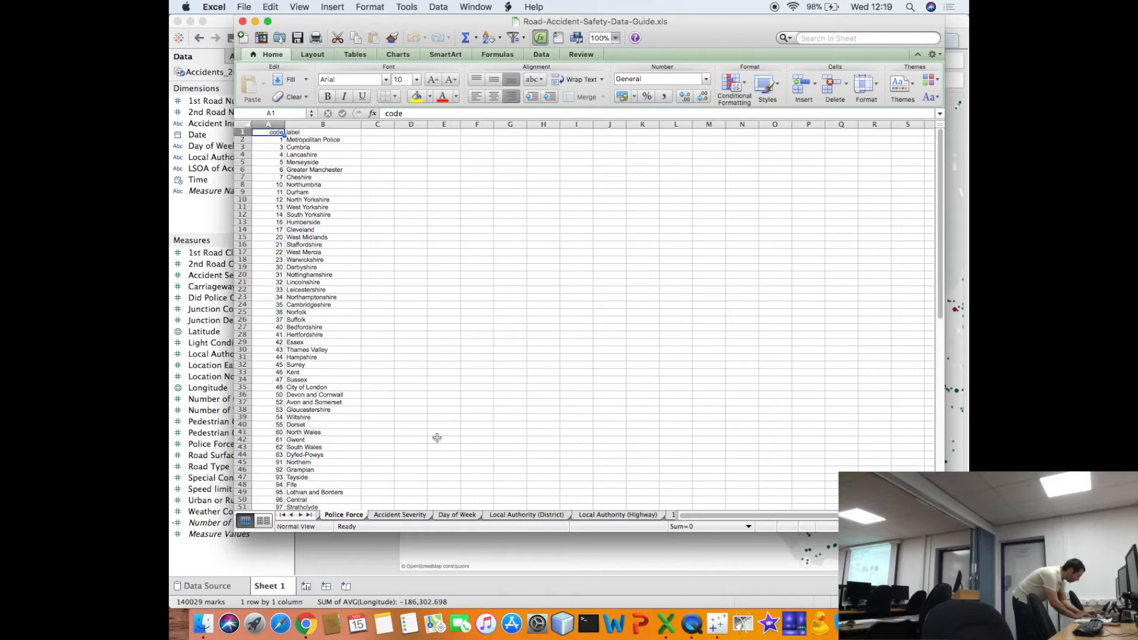
click(400, 514)
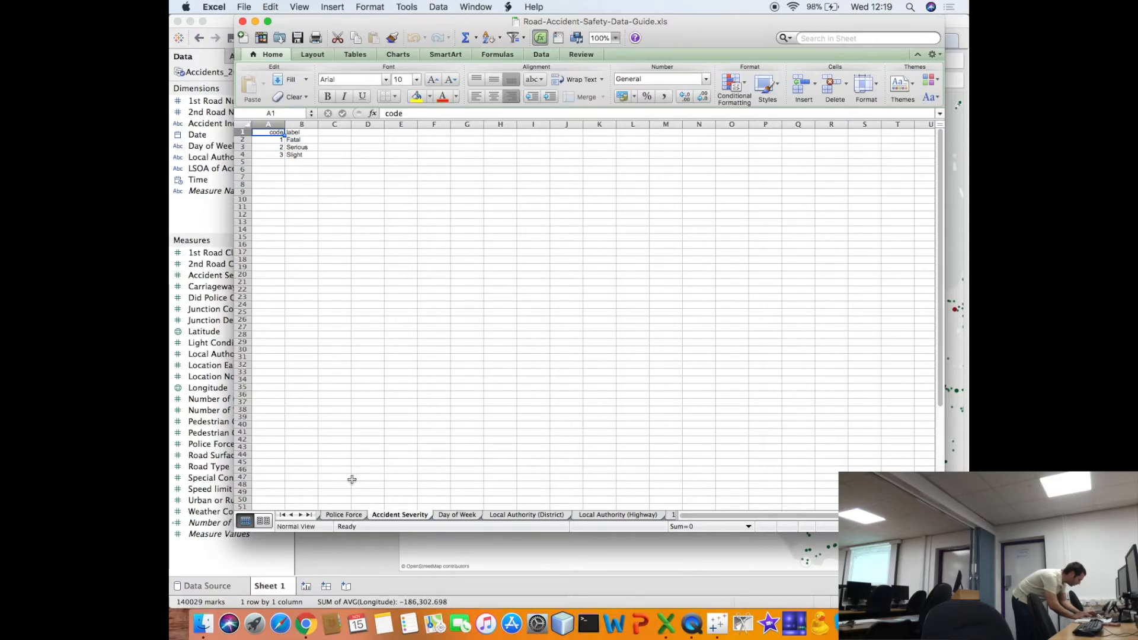
key(super+Tab)
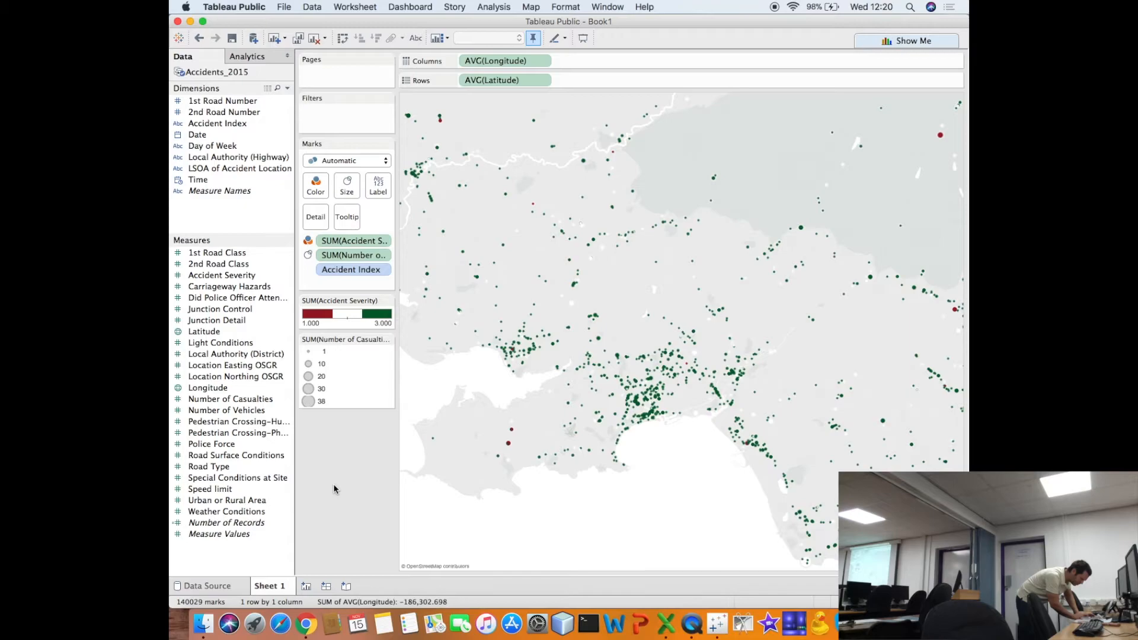
- Try a larger size for the accident marks, and reduce it to slightly smaller than the original with Britain in view
click(344, 193)
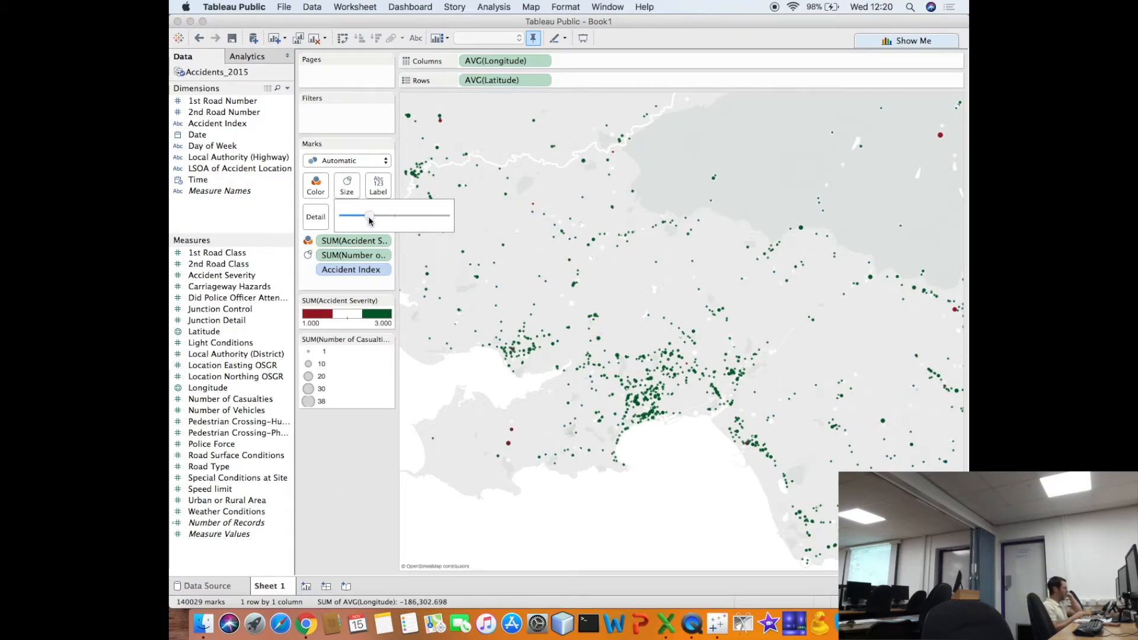
drag(371, 221, 399, 219)
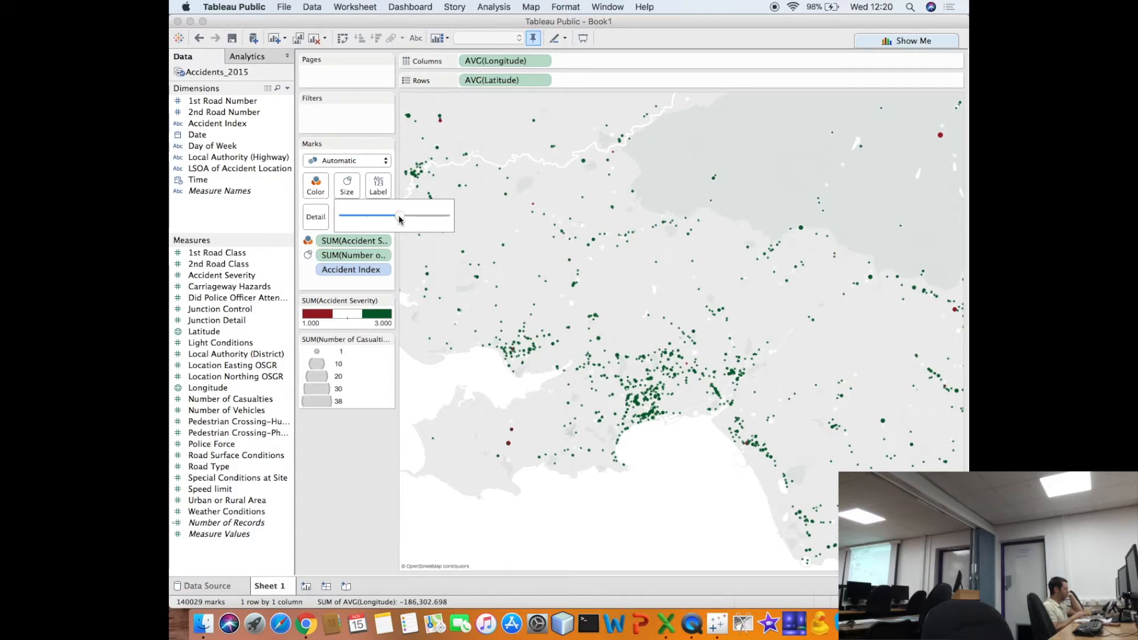
drag(400, 219, 370, 216)
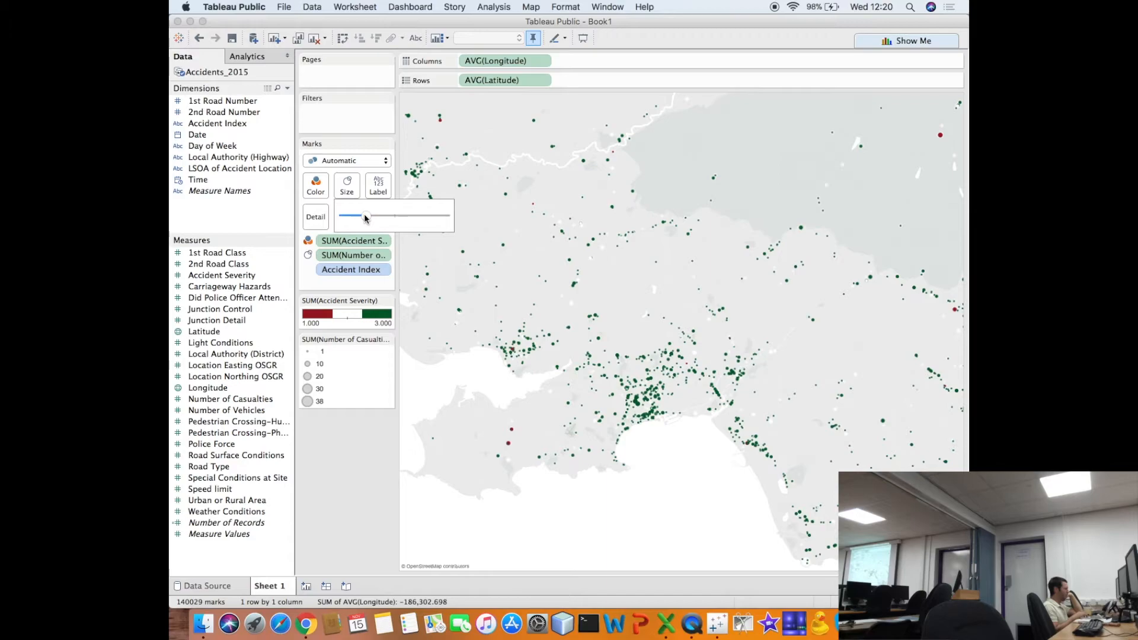
mouse_move(436, 142)
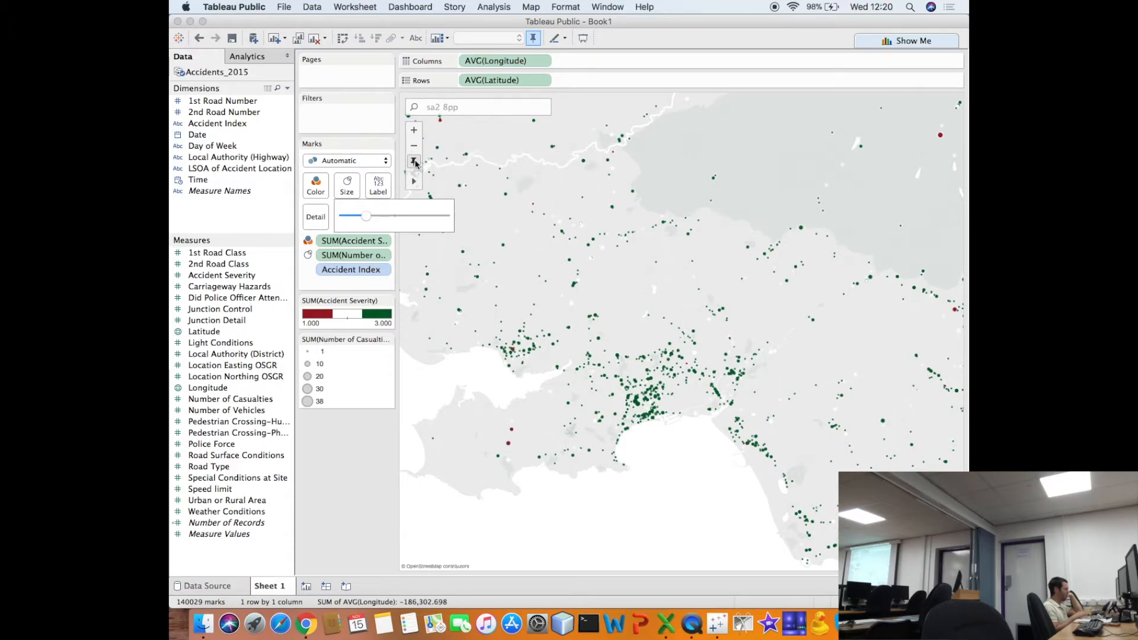
click(415, 148)
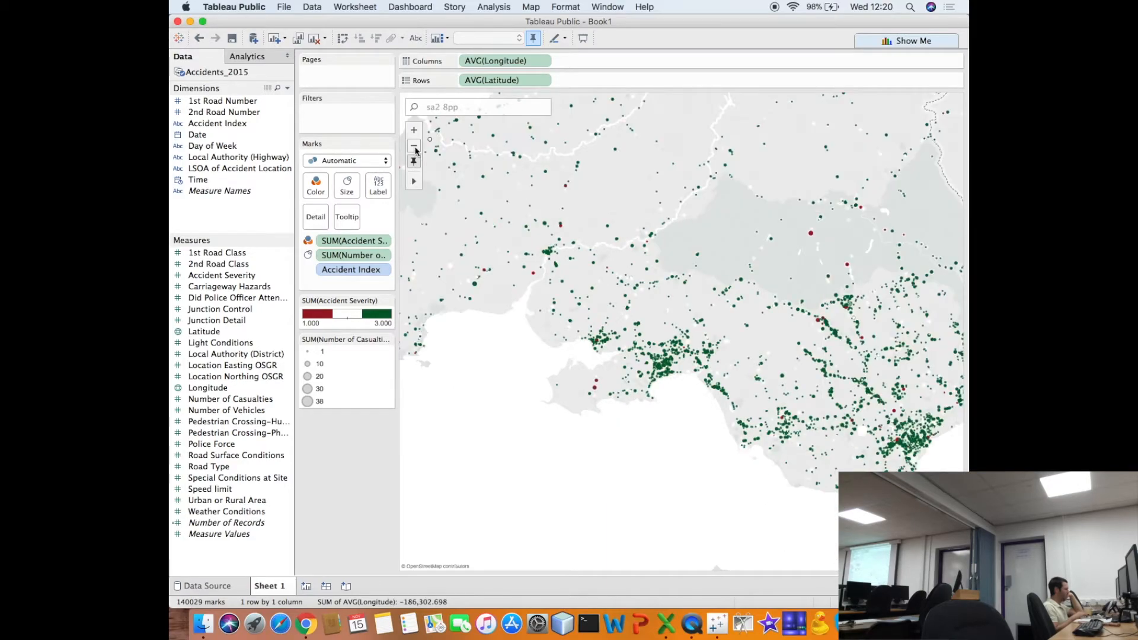
click(416, 151)
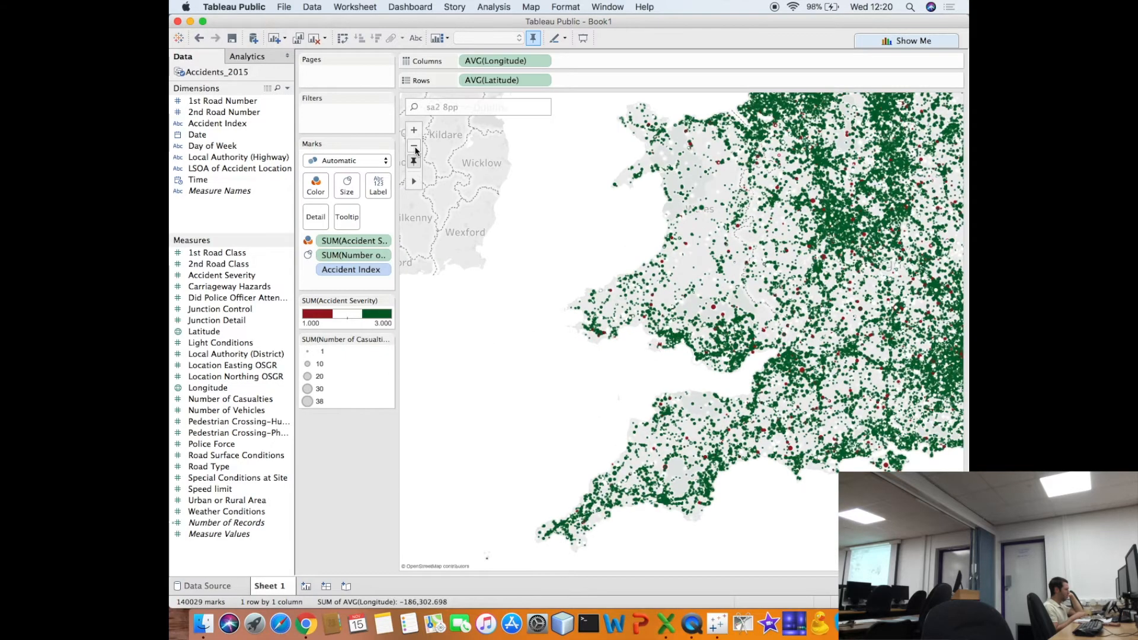
click(416, 160)
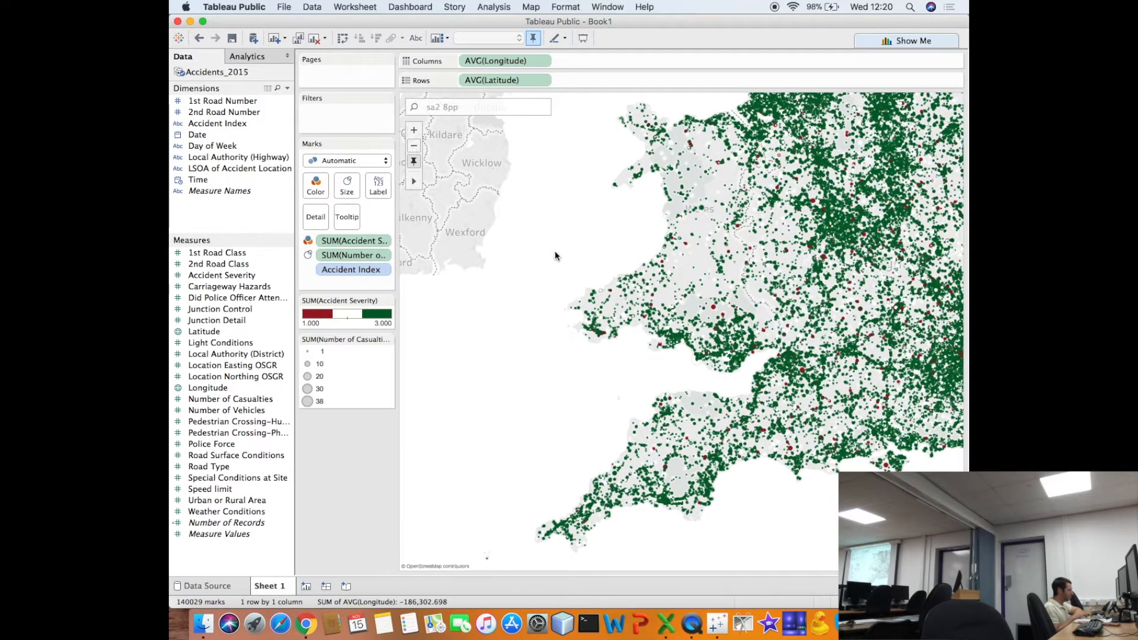
drag(610, 307, 526, 416)
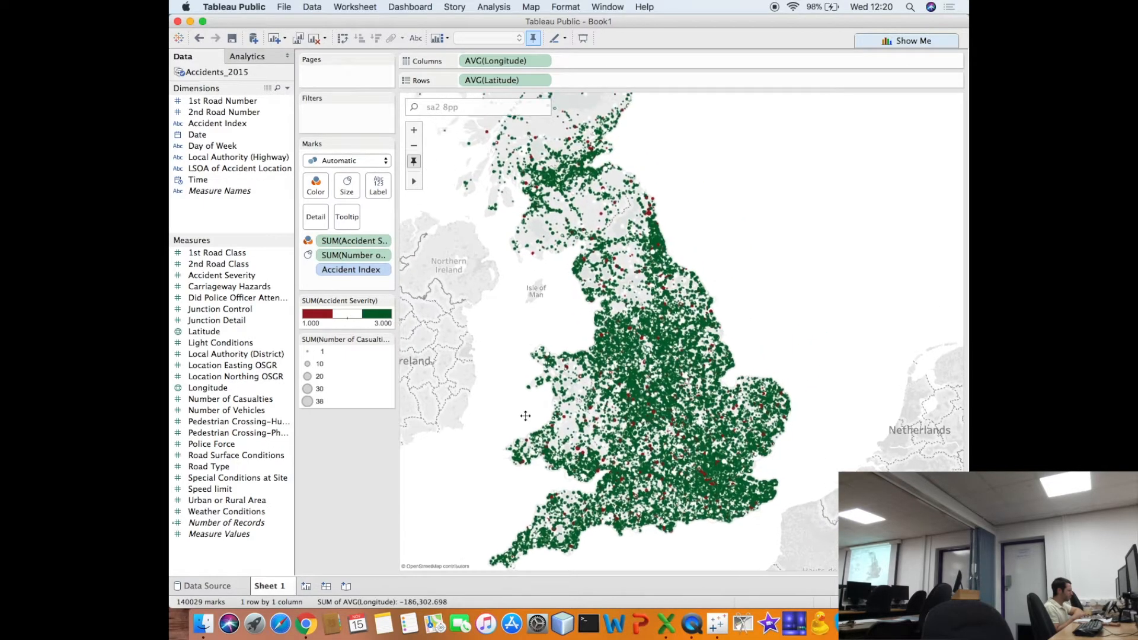
click(347, 186)
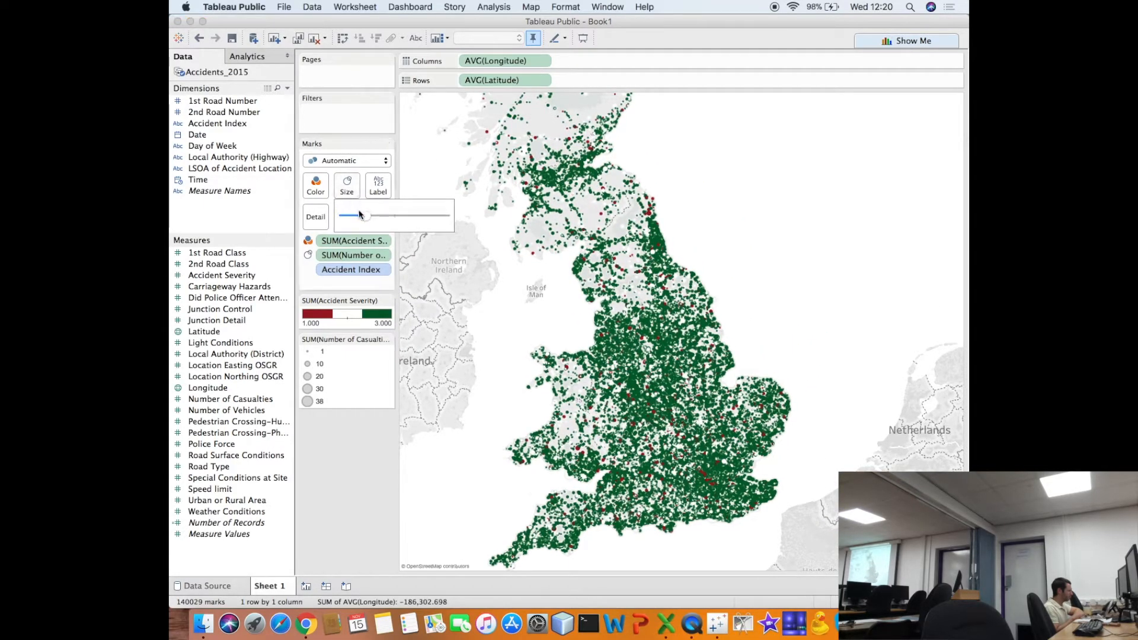
mouse_move(366, 220)
mouse_down()
mouse_move(386, 218)
mouse_move(361, 219)
mouse_up()
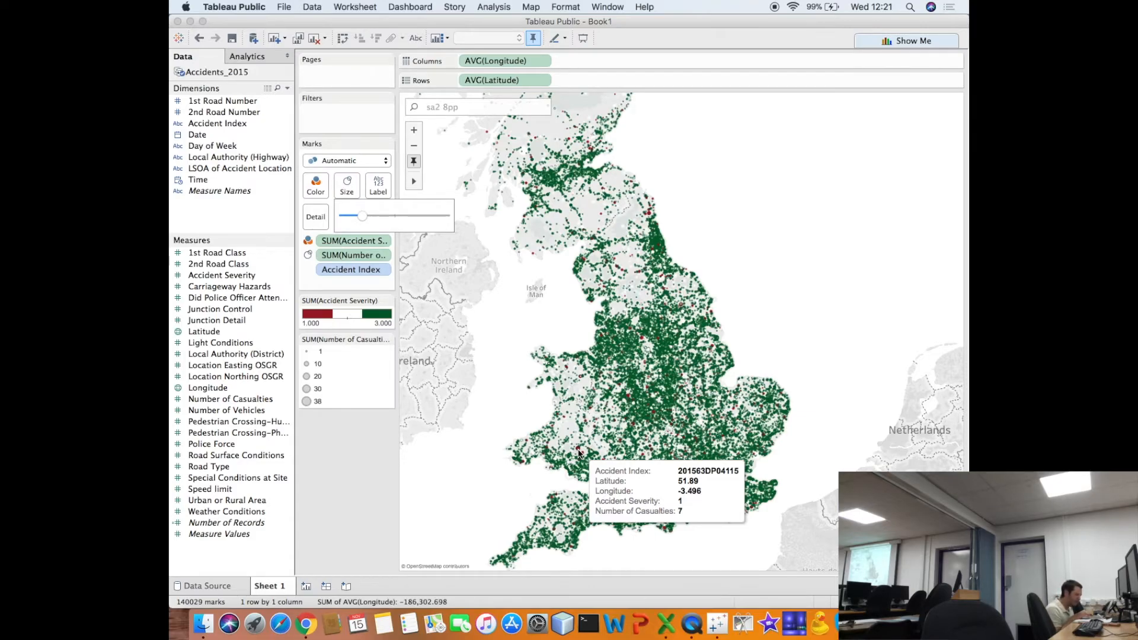
- Search the map for SA1 and go to the SA1, United Kingdom area
click(468, 104)
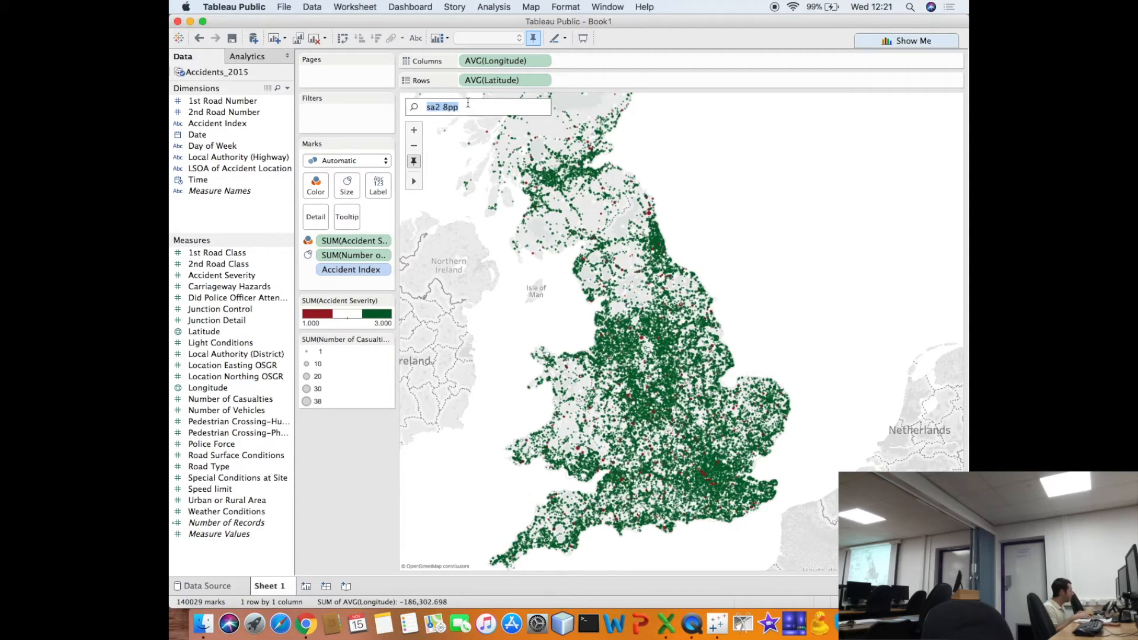
text(sa1)
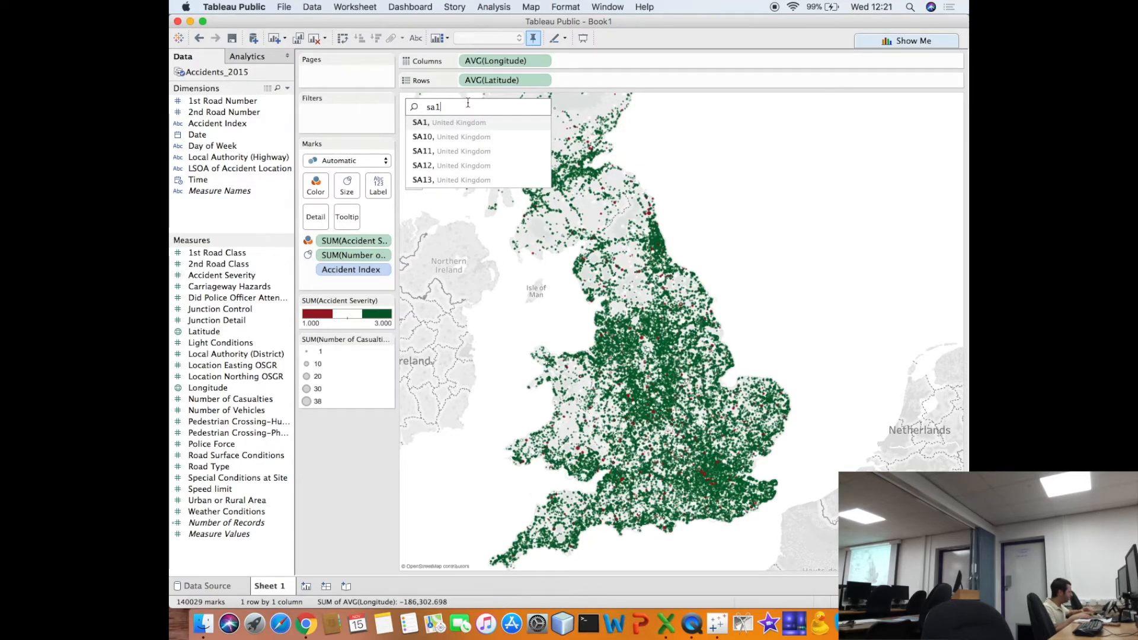
click(470, 119)
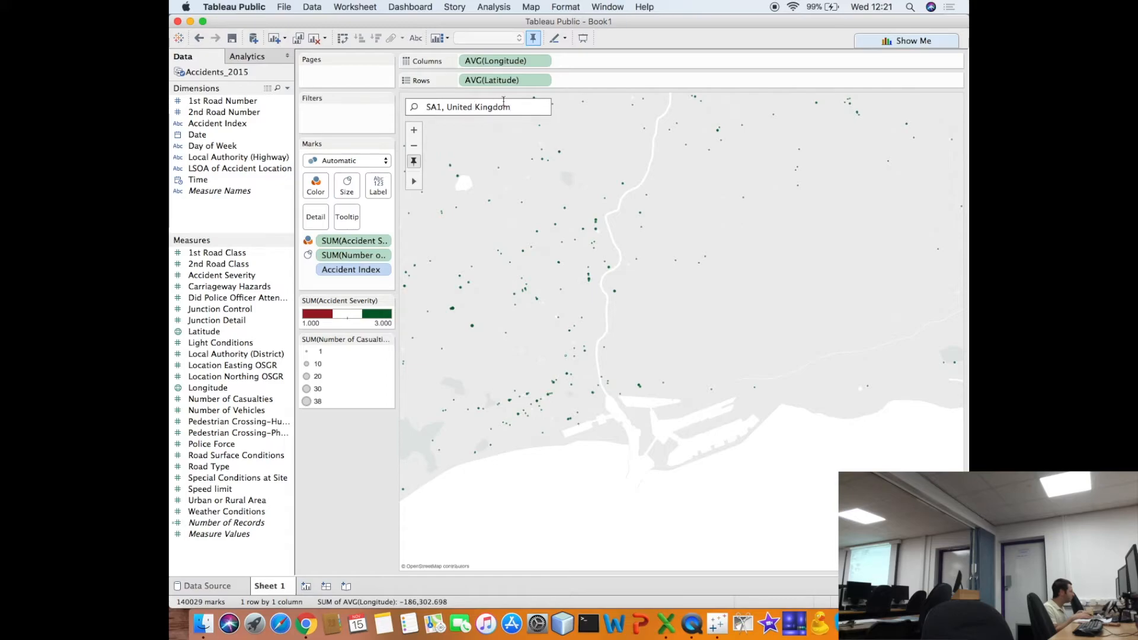
- Search the map for SA2 and go to the SA2, United Kingdom area
key(BackSpace)
key(BackSpace)
key(BackSpace)
key(BackSpace)
key(BackSpace)
key(BackSpace)
key(BackSpace)
key(BackSpace)
key(BackSpace)
key(BackSpace)
key(BackSpace)
key(BackSpace)
key(BackSpace)
key(BackSpace)
key(BackSpace)
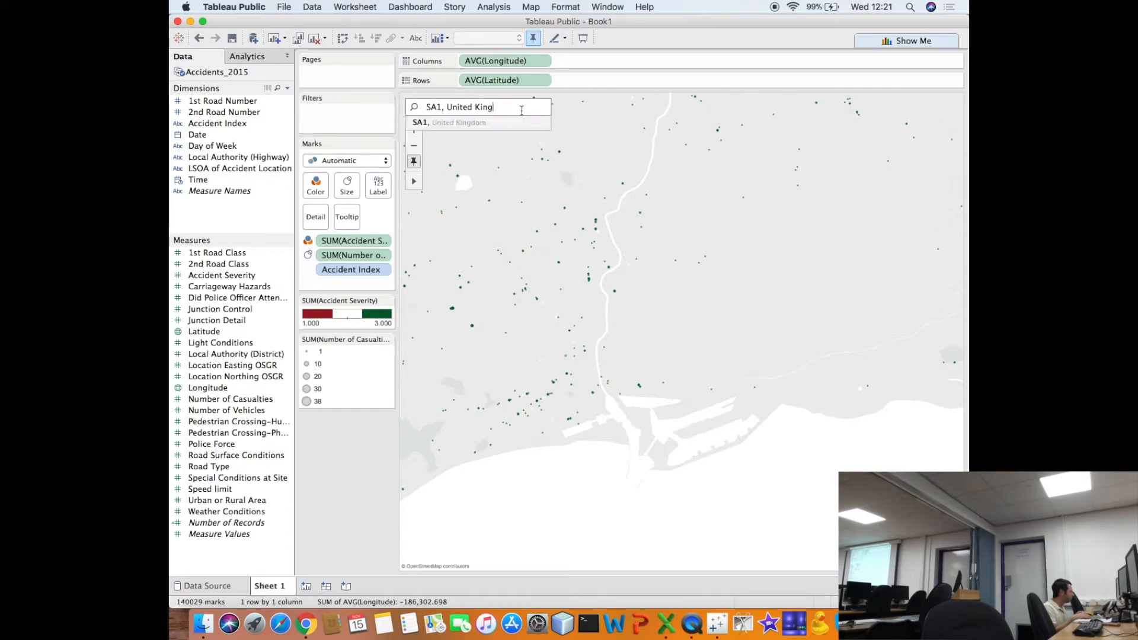
key(BackSpace)
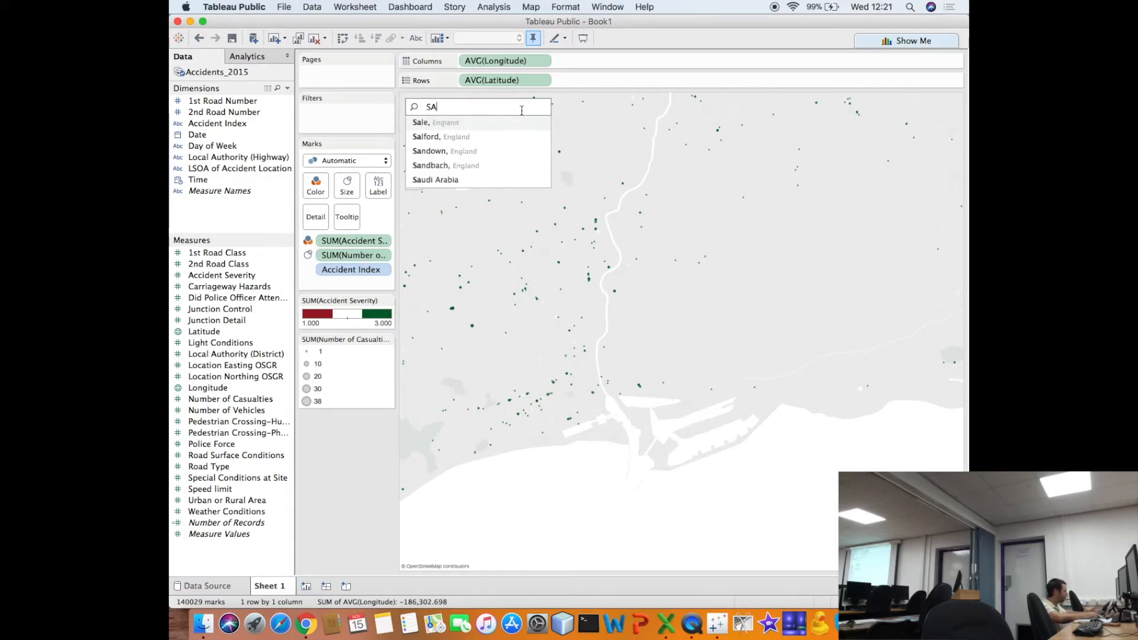
text(2)
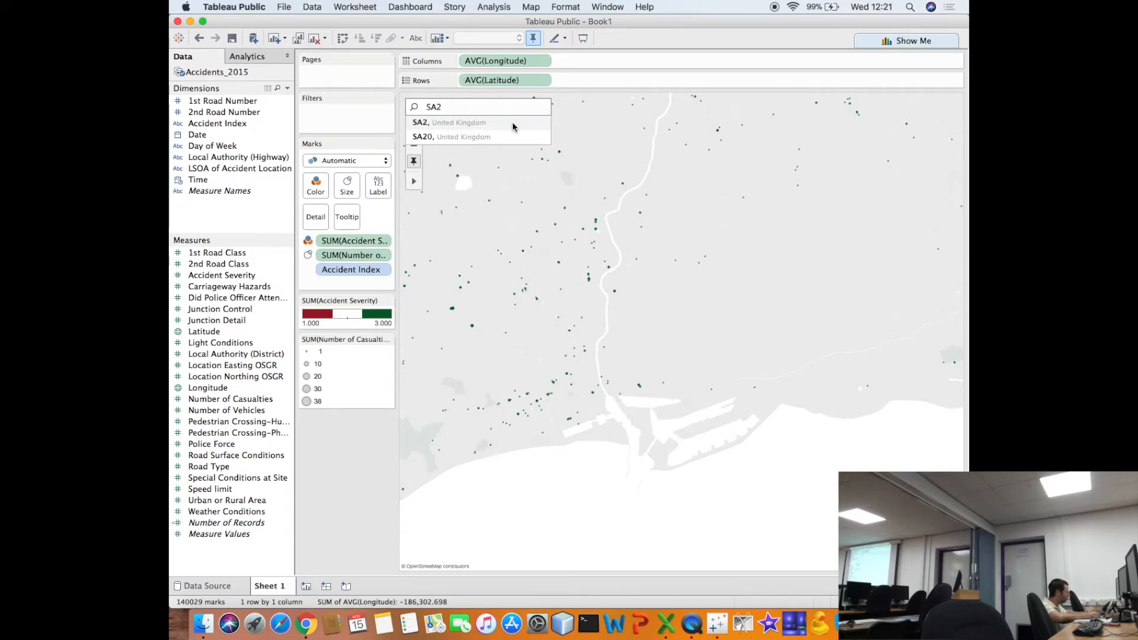
click(512, 122)
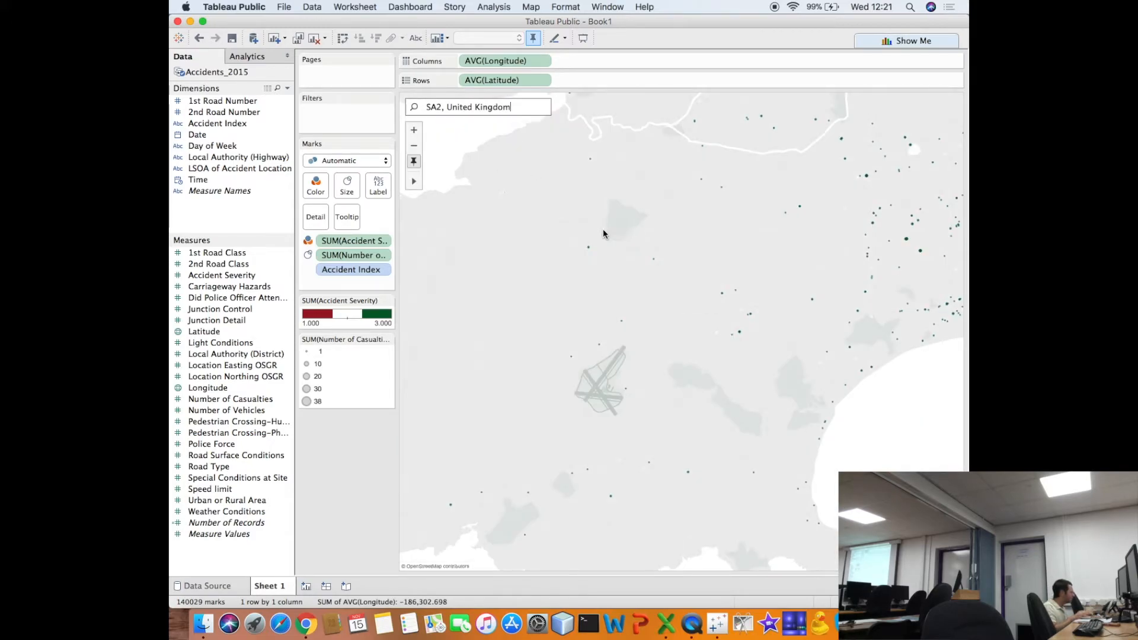
- Examine the accident marks around the SA2 area and along the neighbouring bay at several map scales
click(413, 146)
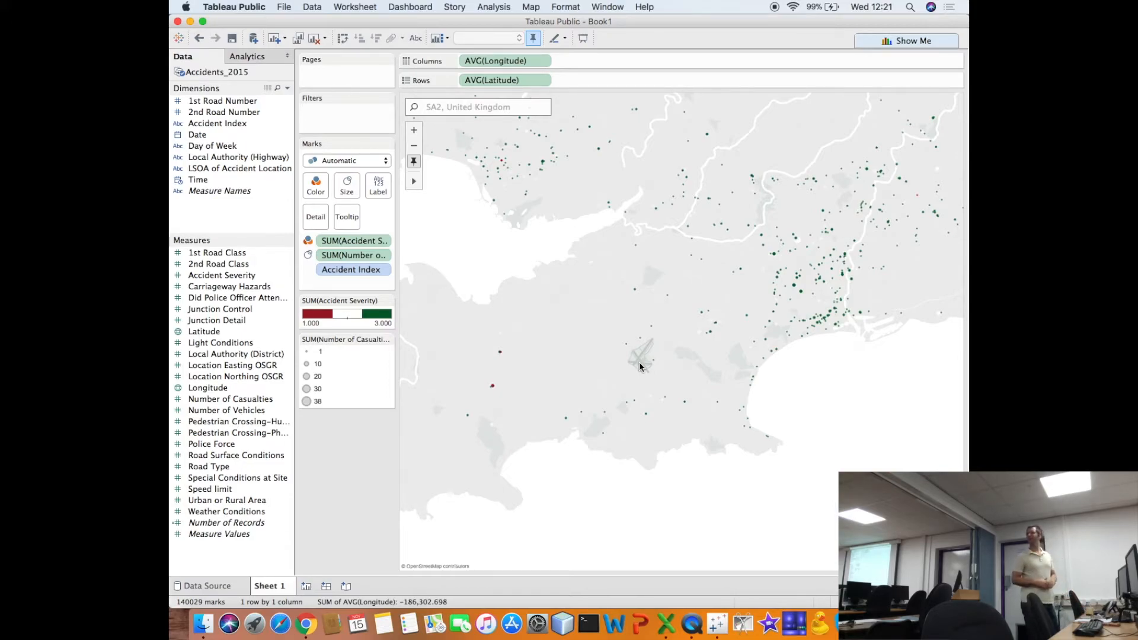
mouse_move(766, 344)
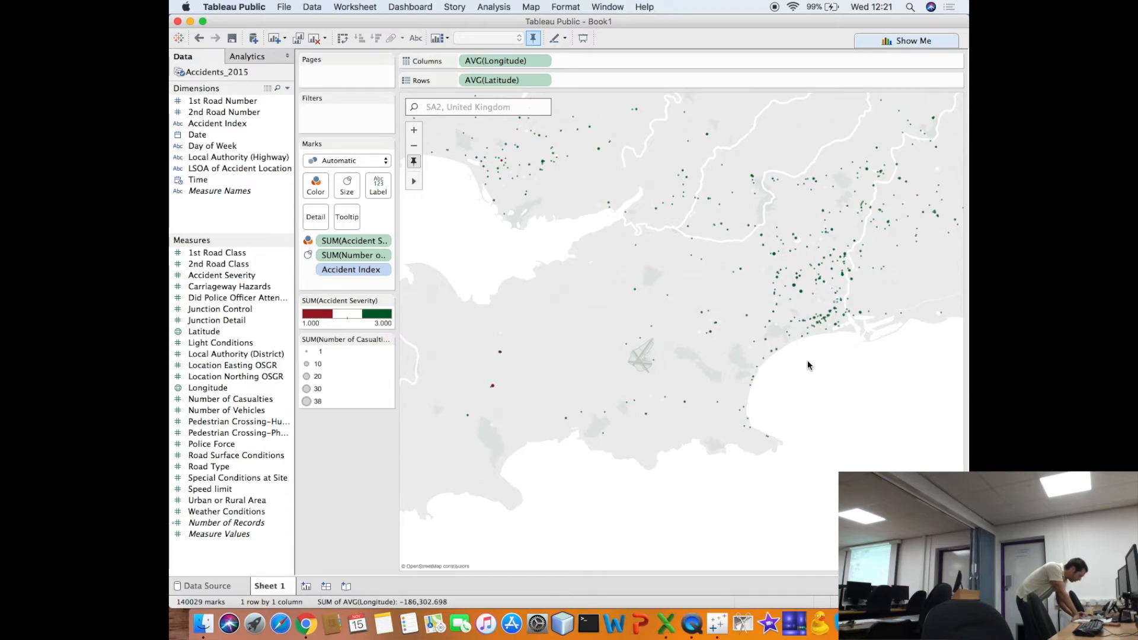
mouse_move(828, 324)
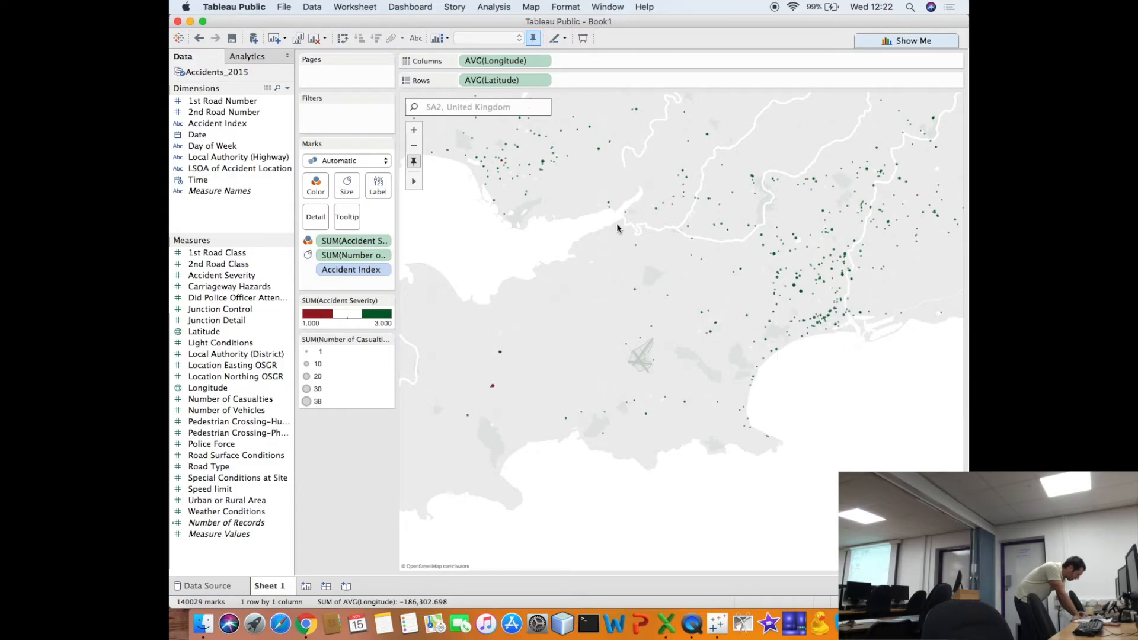
click(414, 130)
drag(704, 264, 504, 272)
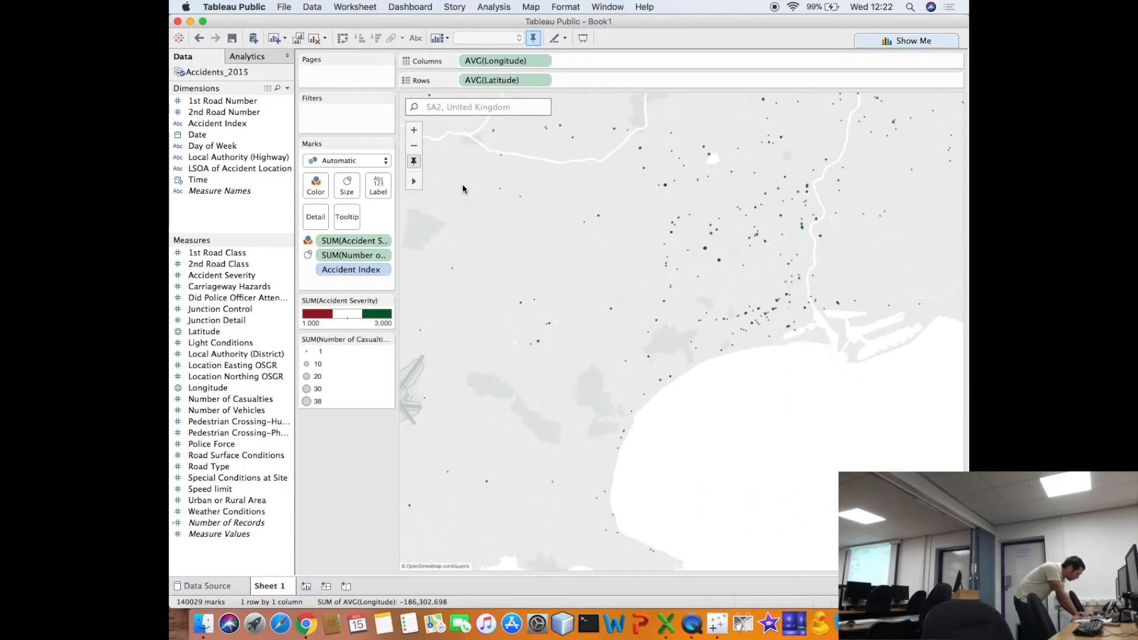
click(413, 129)
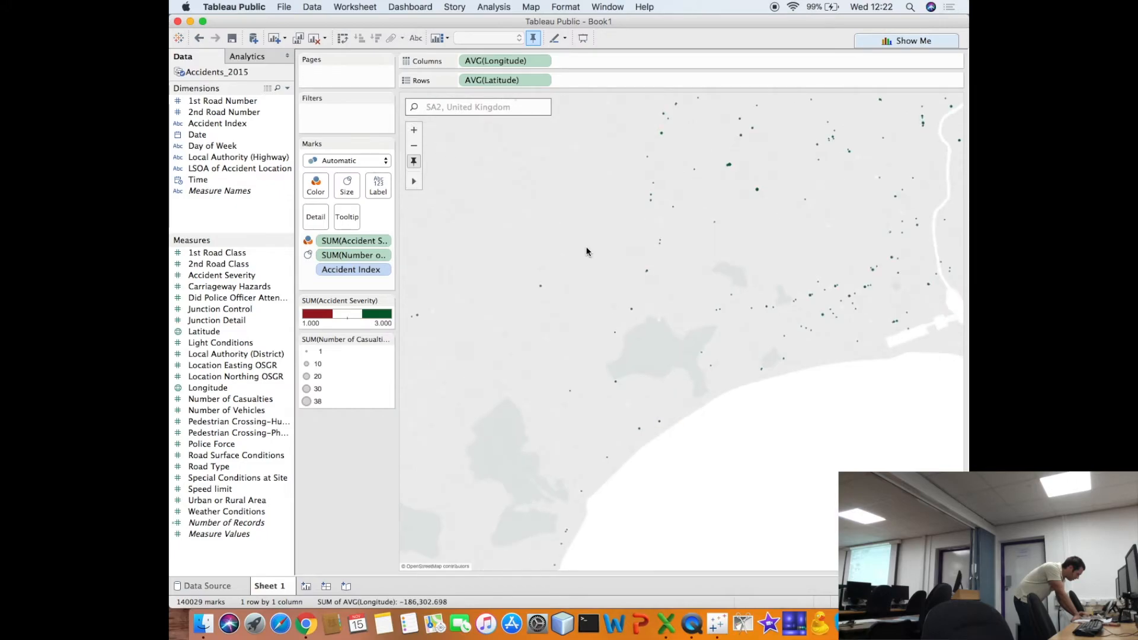
drag(561, 251, 512, 291)
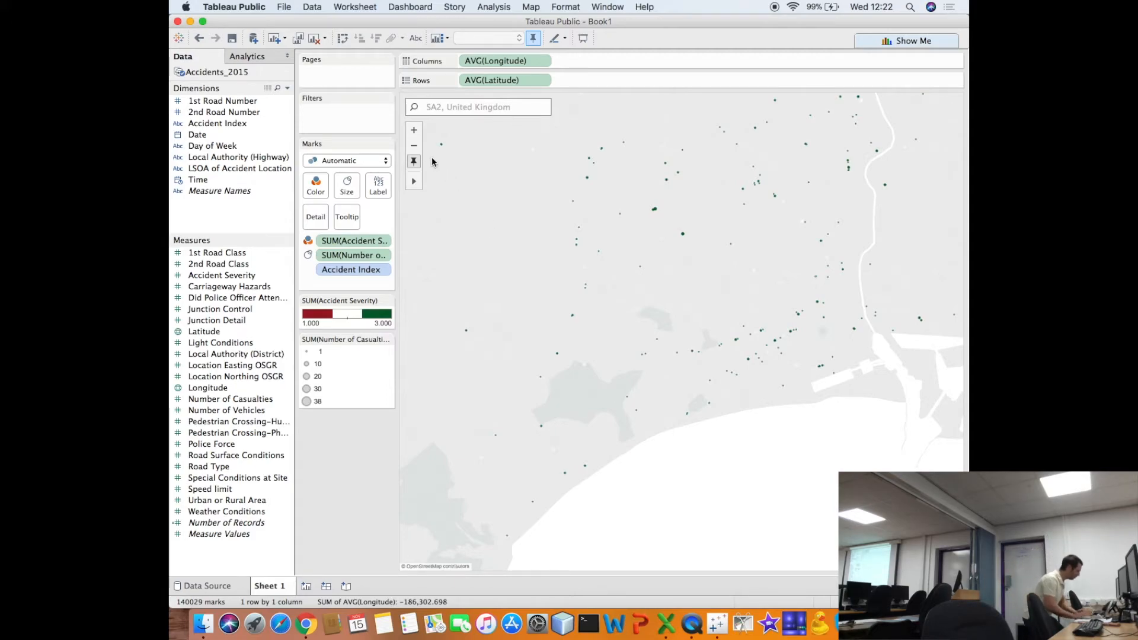
click(413, 147)
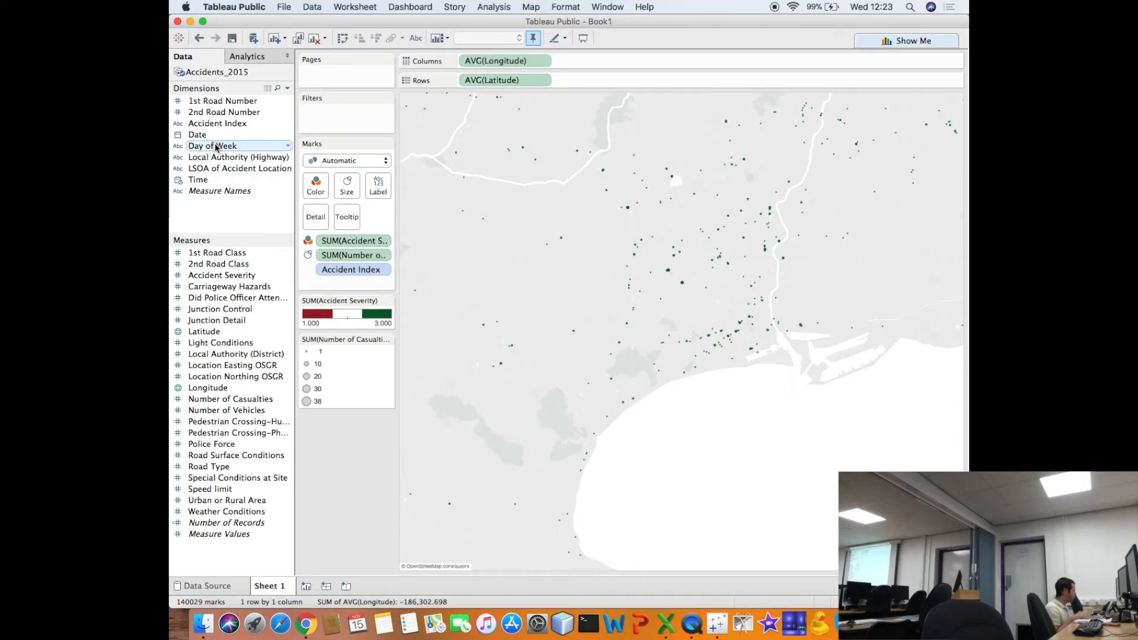
- Show a Day of Week filter and limit the accident map to day 1 with all of Britain in view
click(287, 147)
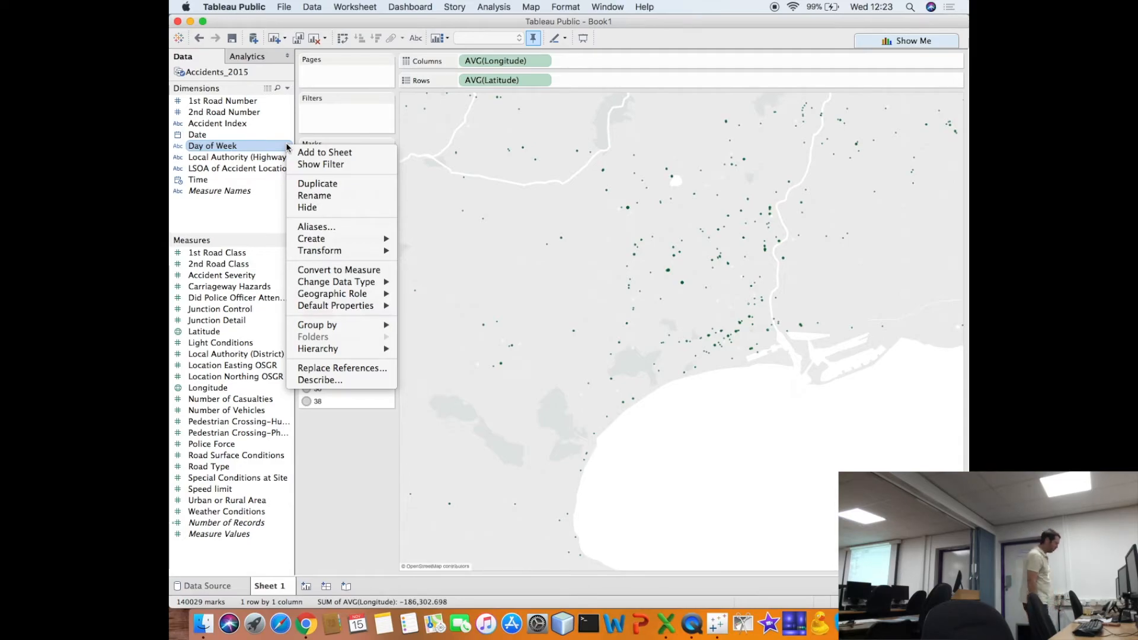
click(310, 165)
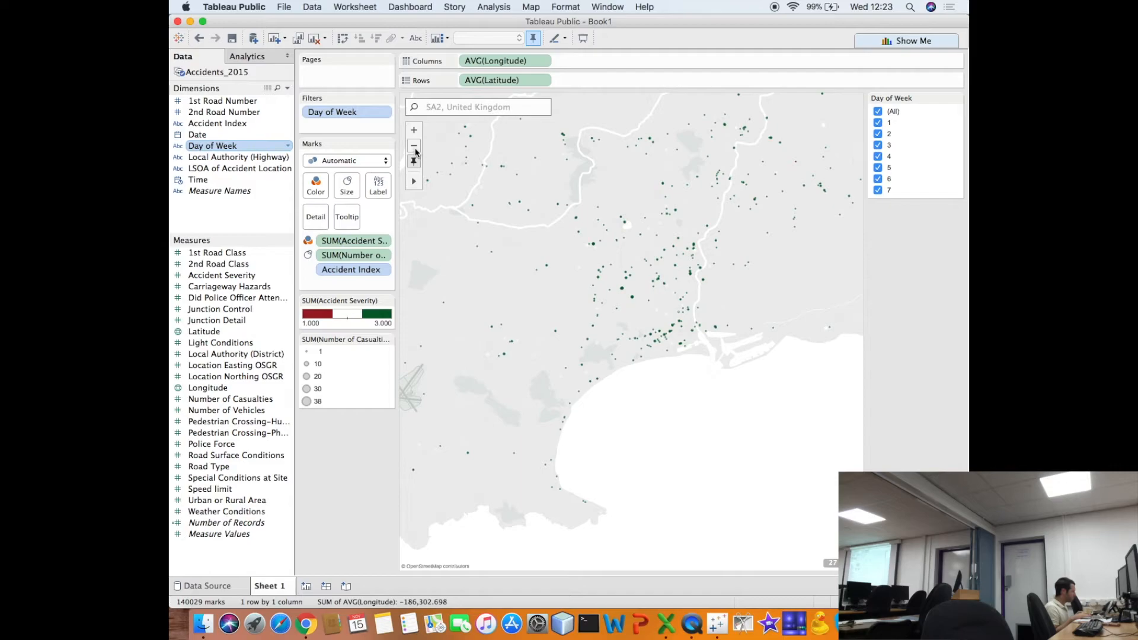
click(415, 149)
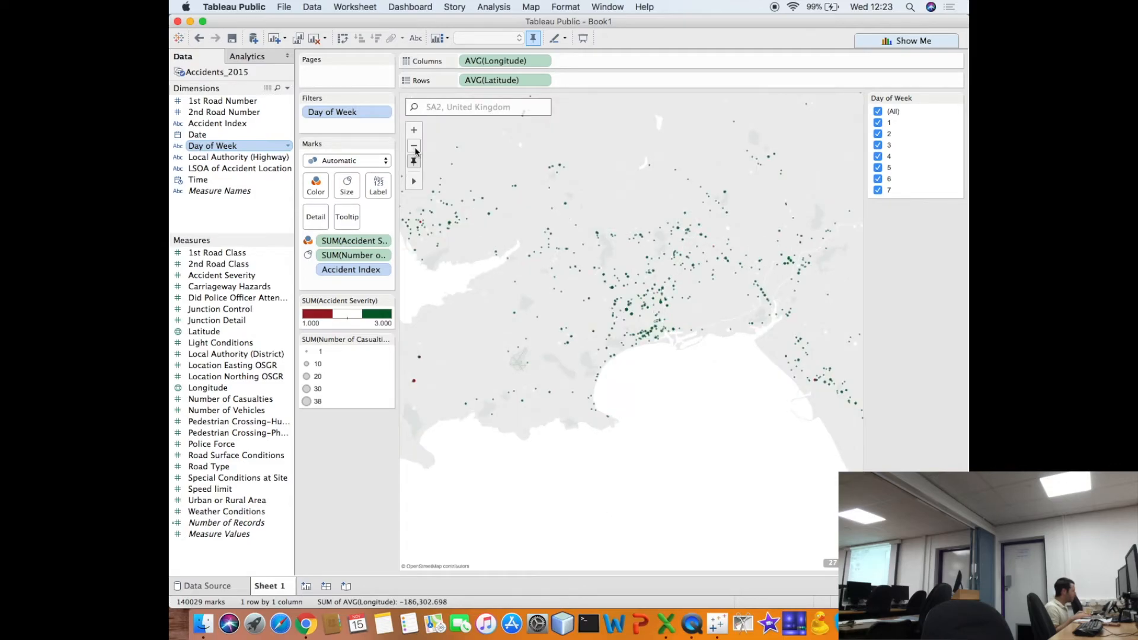
click(414, 146)
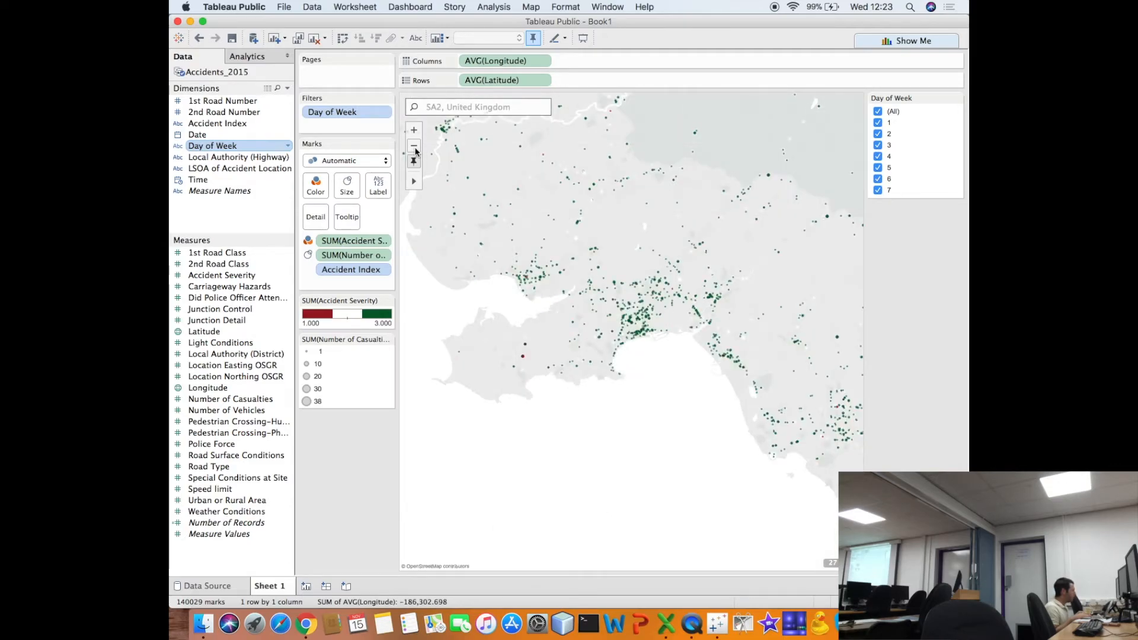
click(414, 147)
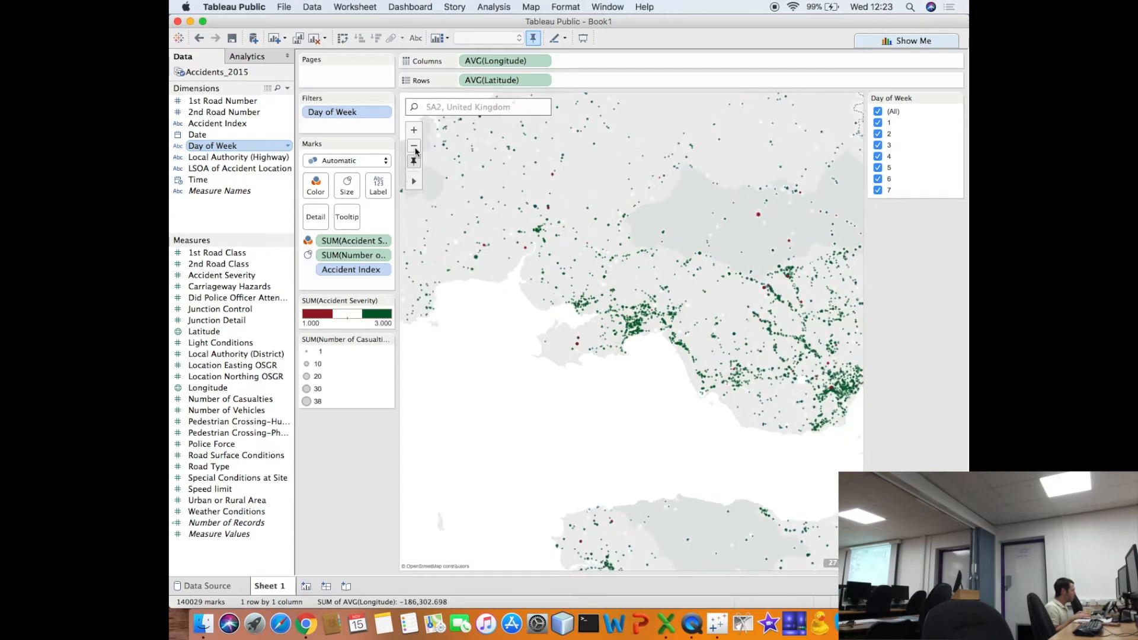
click(415, 147)
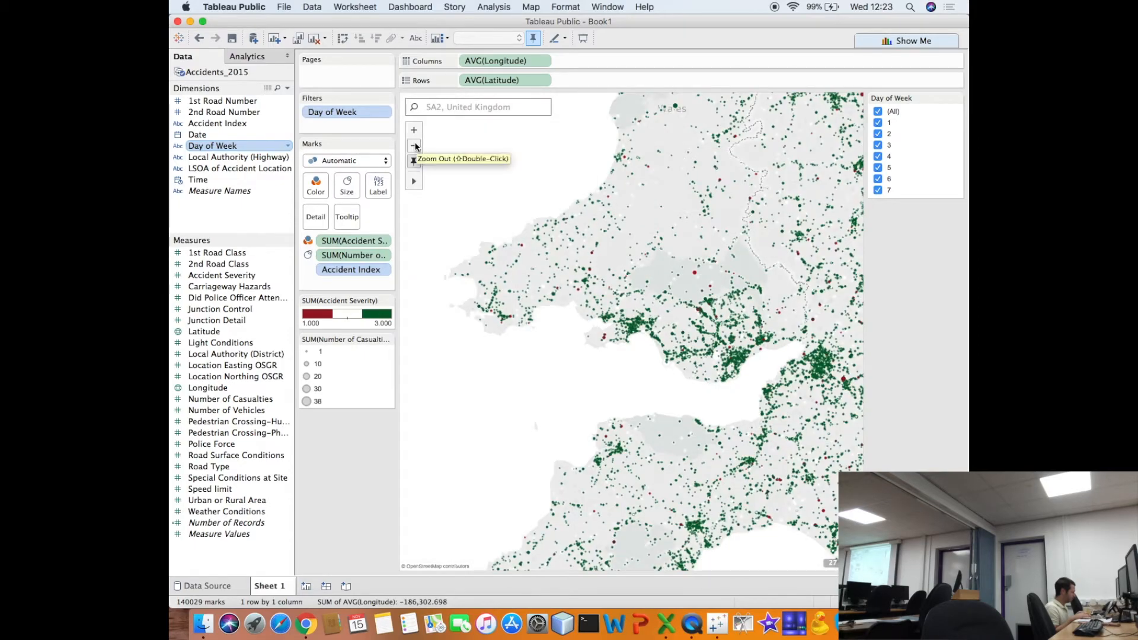
click(414, 147)
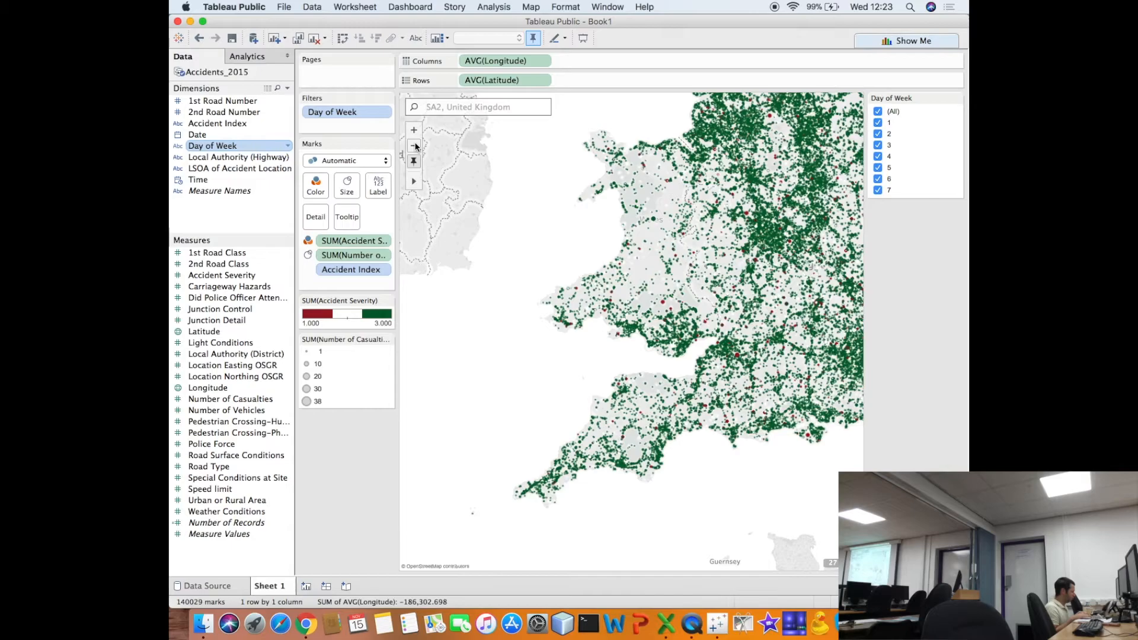
click(414, 147)
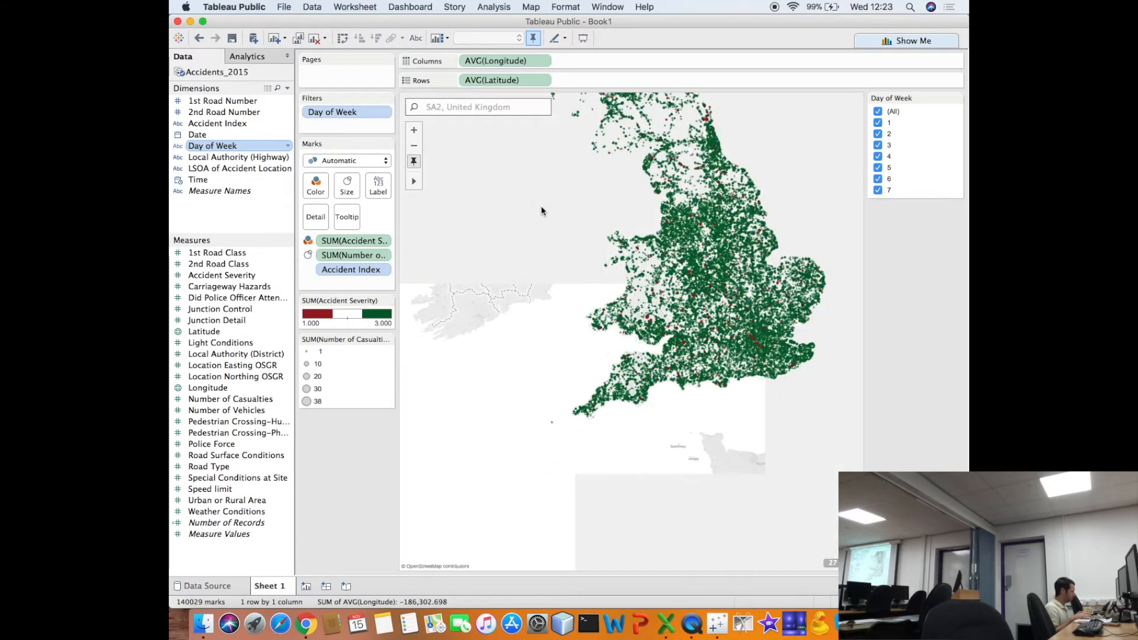
mouse_move(605, 263)
drag(605, 263, 563, 386)
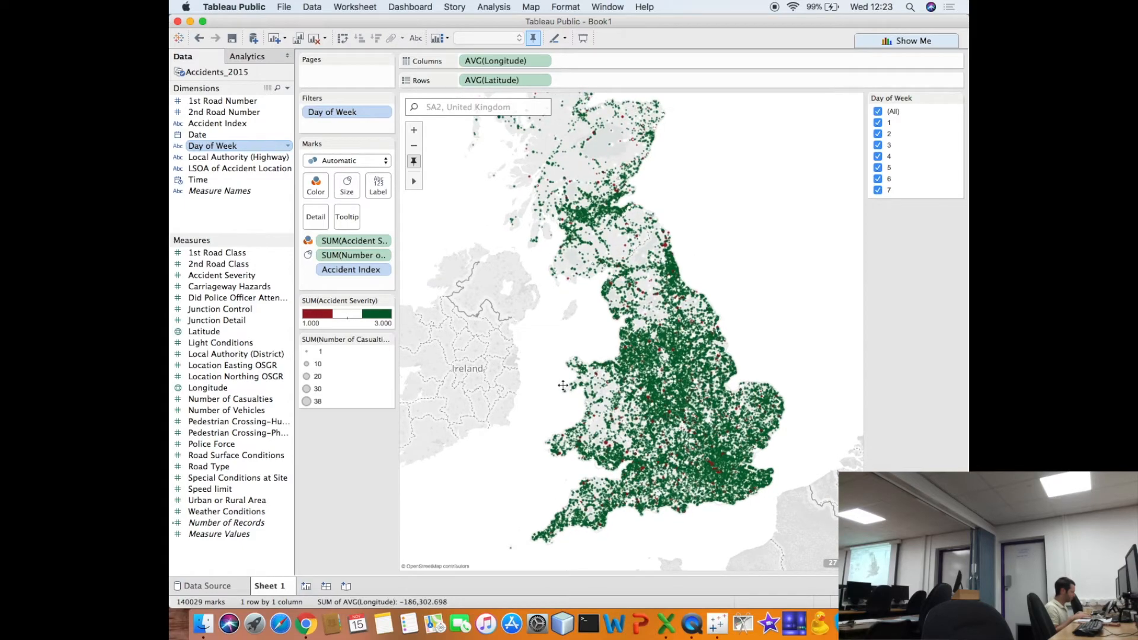
click(878, 112)
click(878, 122)
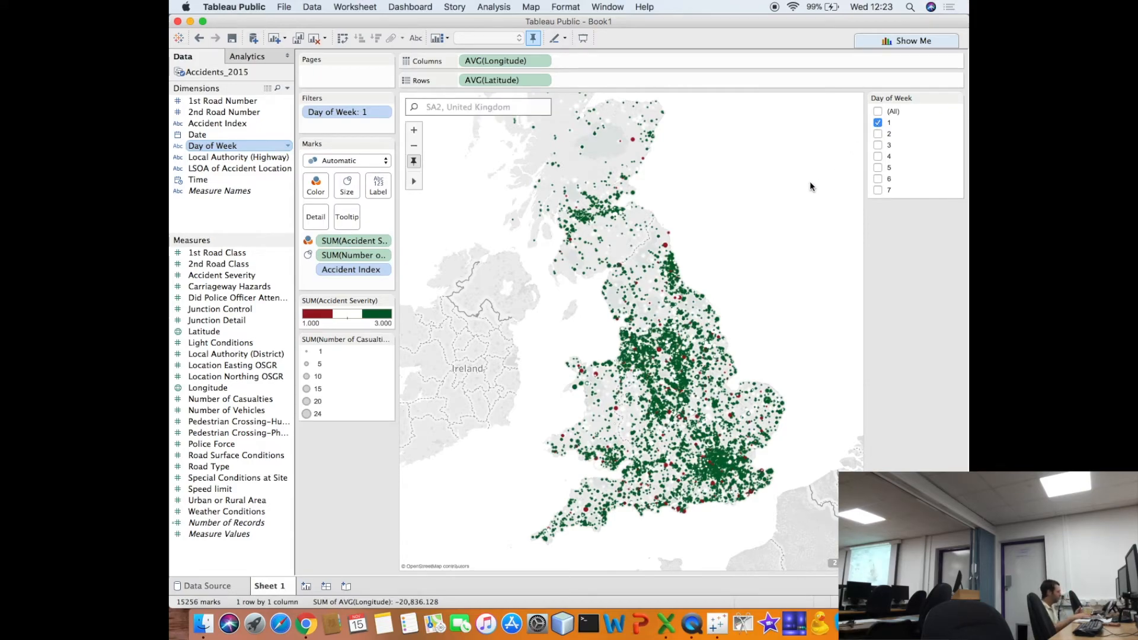
- Look up the Day of Week codes in Road-Accident-Safety-Data-Guide.xls in Excel, and return to Tableau Public
key(super+Tab)
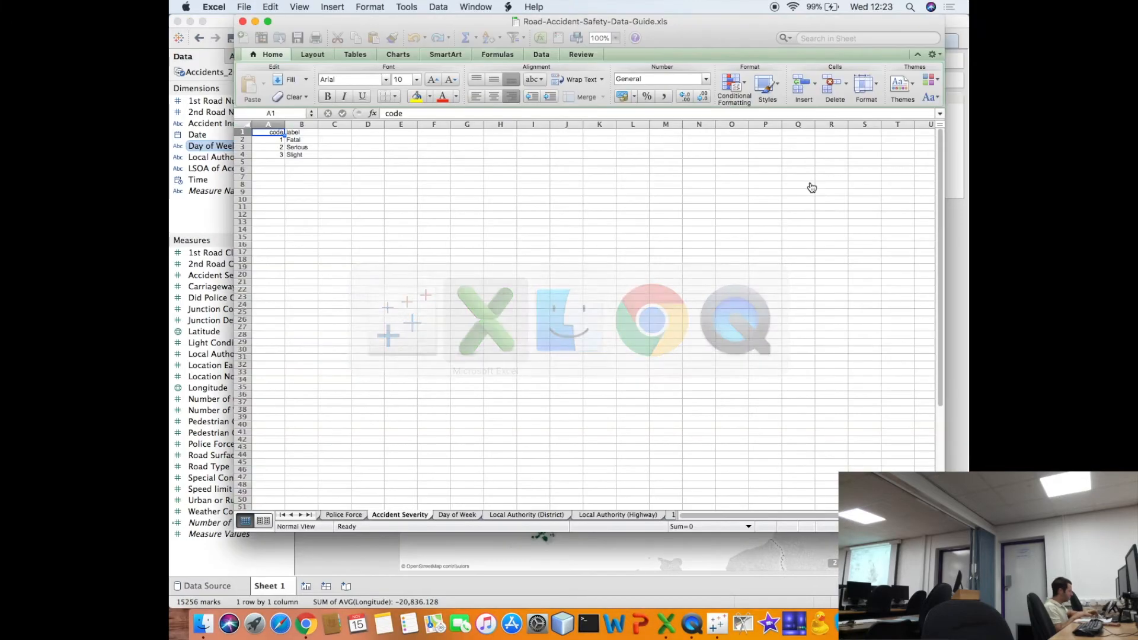
click(458, 514)
key(super+Tab)
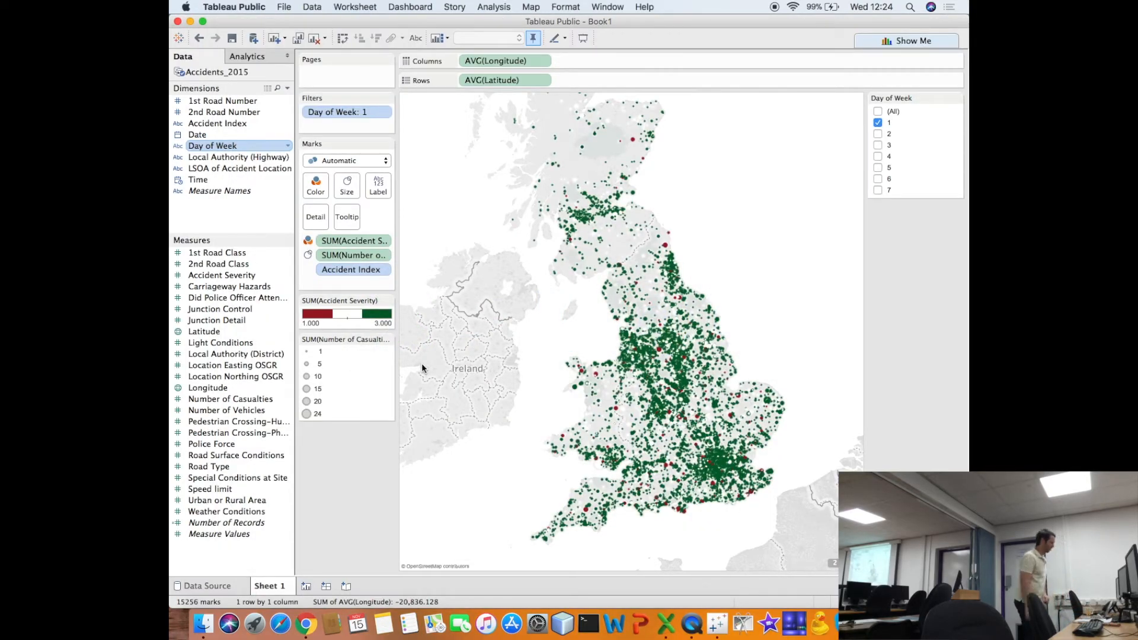
- Change the Day of Week filter so the map shows only day 2
mouse_move(498, 347)
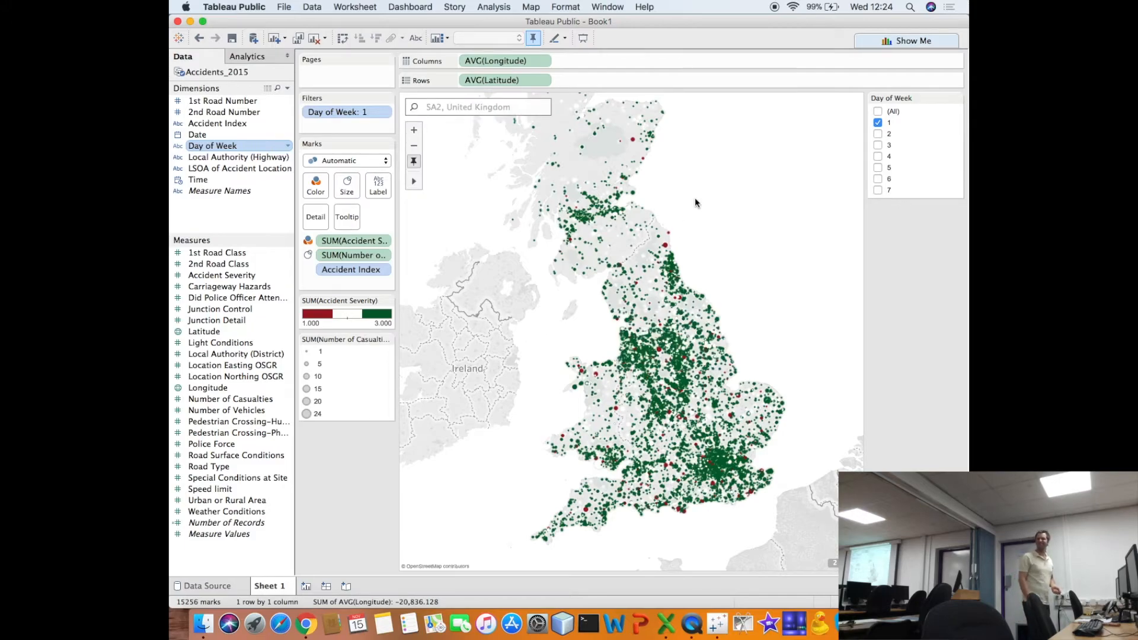
click(878, 133)
click(878, 122)
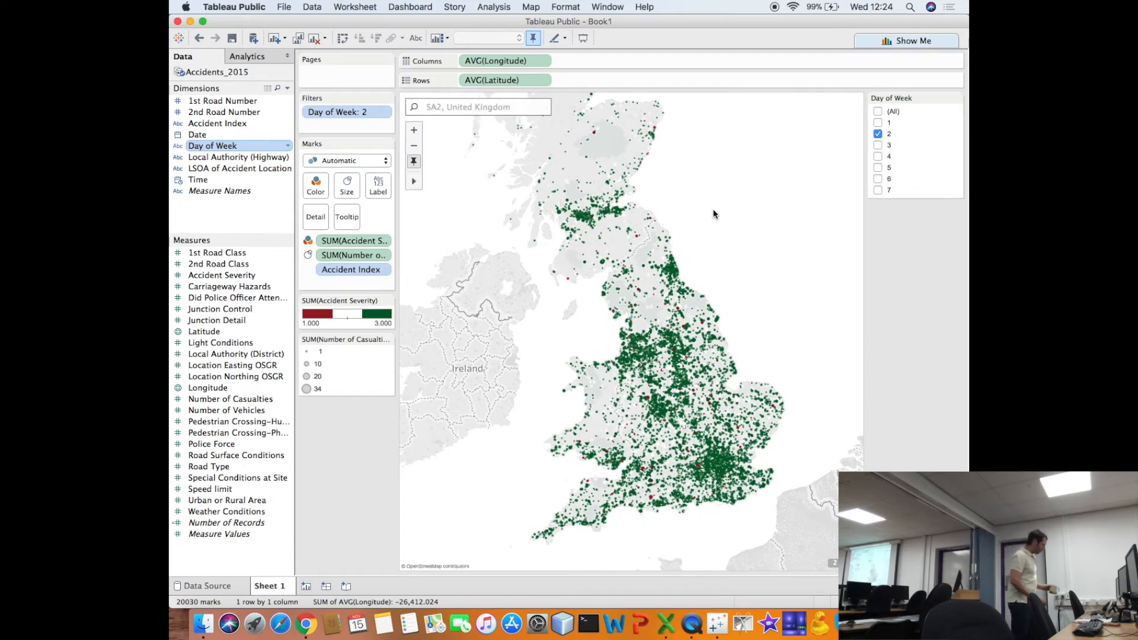
- Rename the sheet as Map and set its Day of Week filter to include all days
double_click(267, 585)
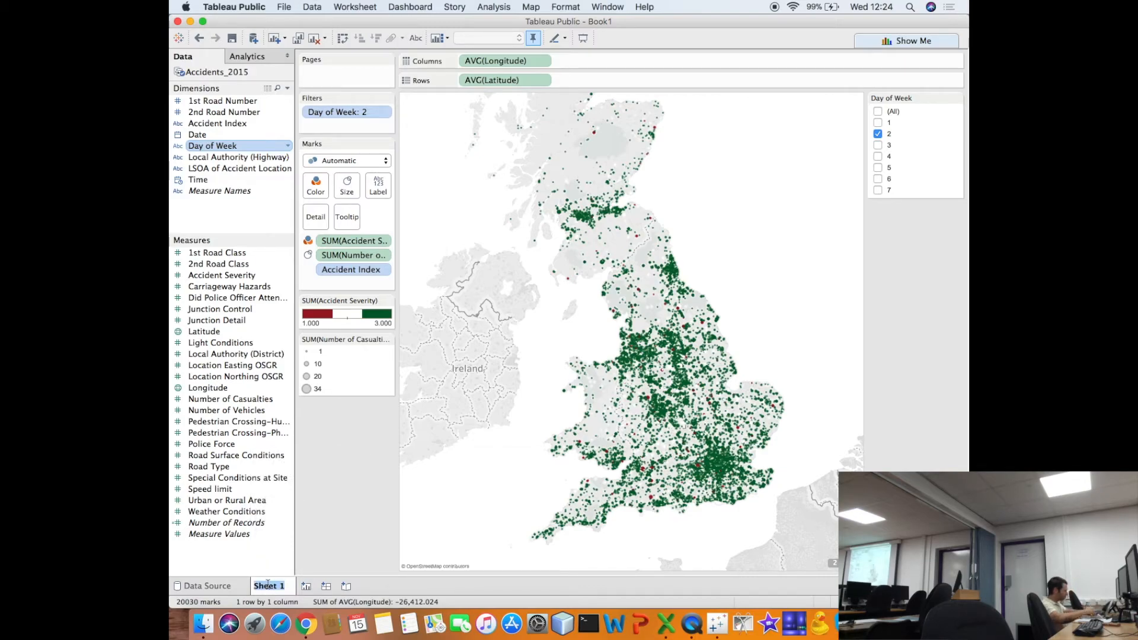
text(Map)
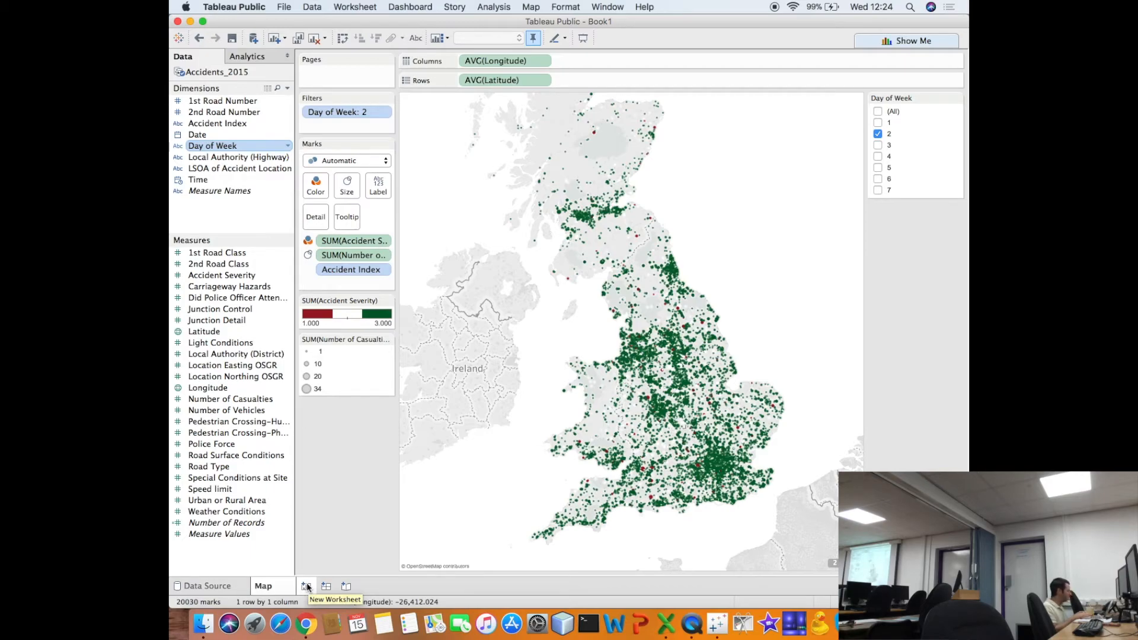
click(877, 112)
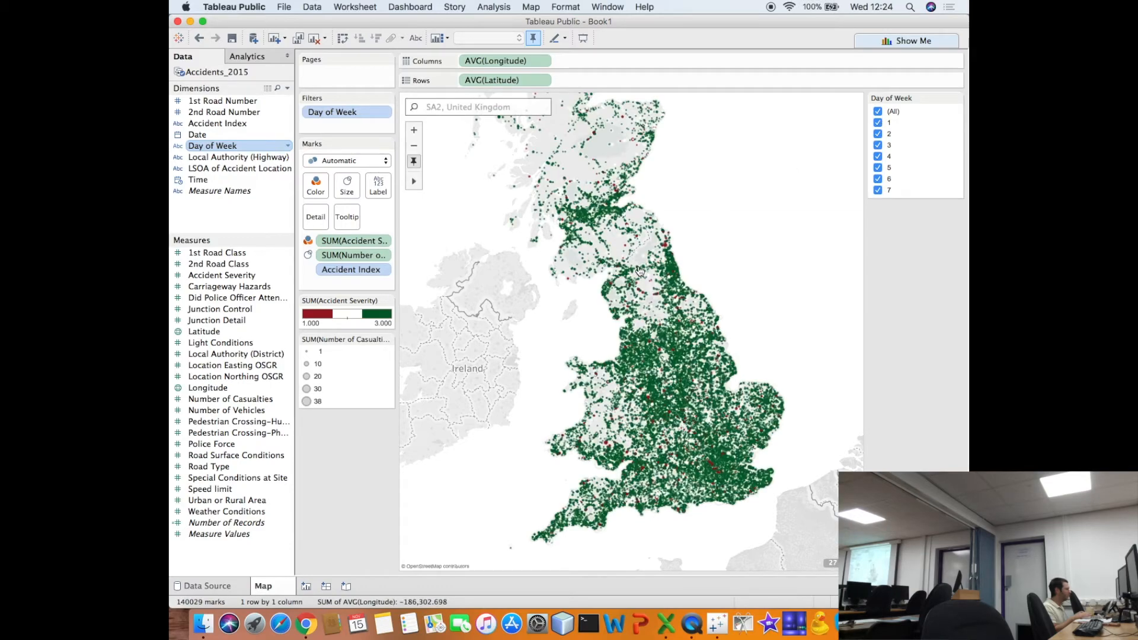
- Create a new worksheet with a bar chart of Number of Casualties in rows by Day of Week in columns
click(307, 587)
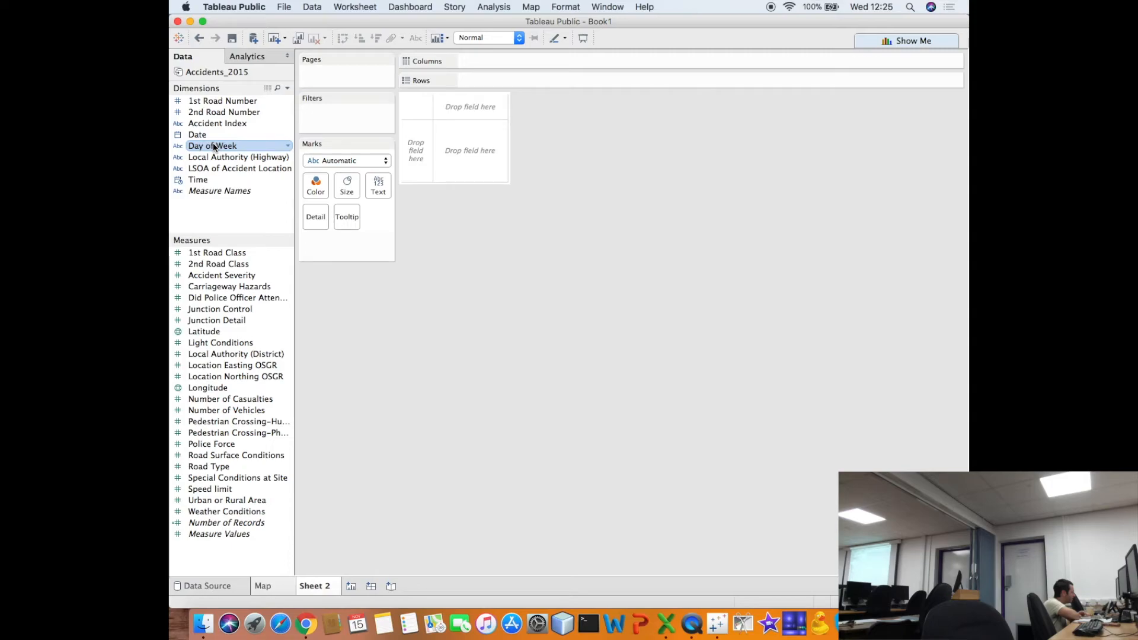
drag(214, 146, 474, 62)
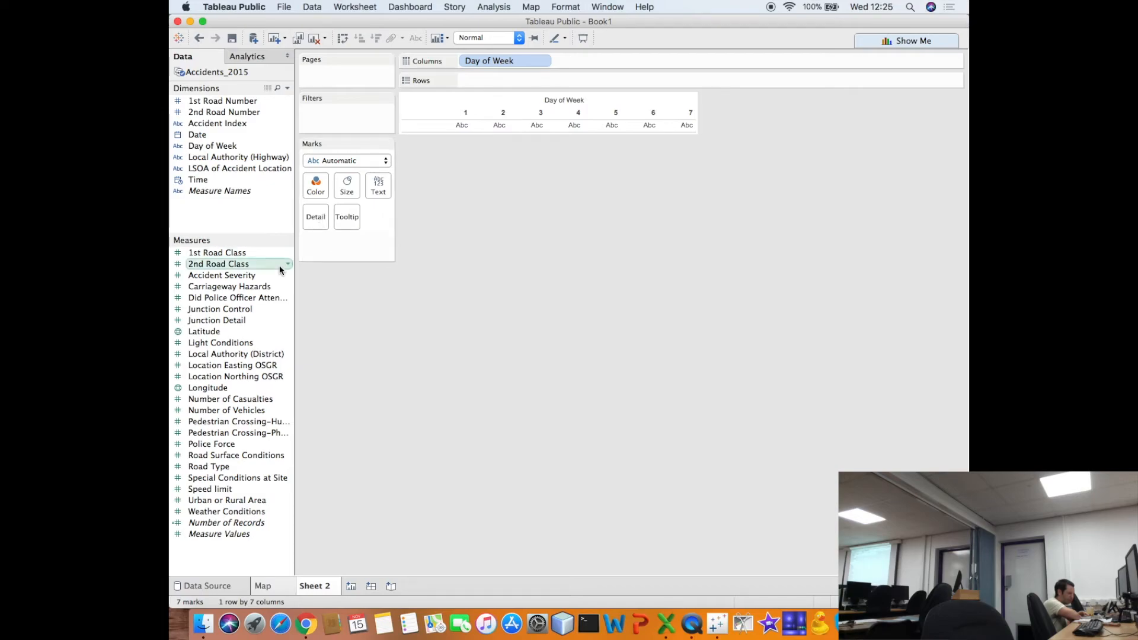
drag(242, 402, 520, 80)
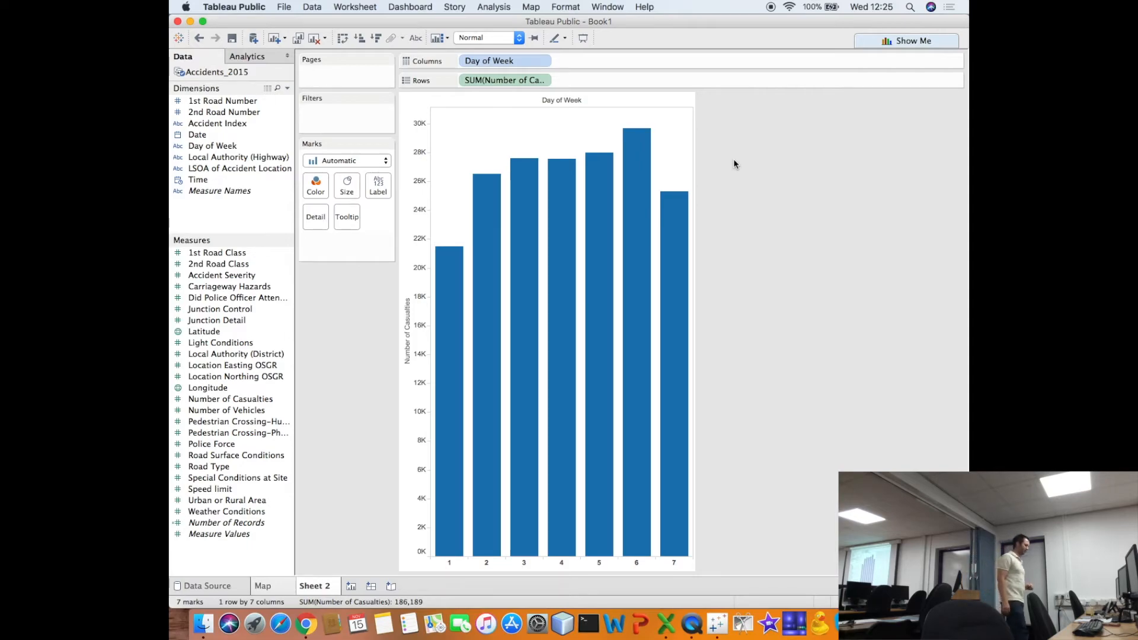
- Read the casualty details of the bars for days 1, 6, 7 and 3 to compare the weekdays
mouse_move(570, 223)
mouse_move(455, 253)
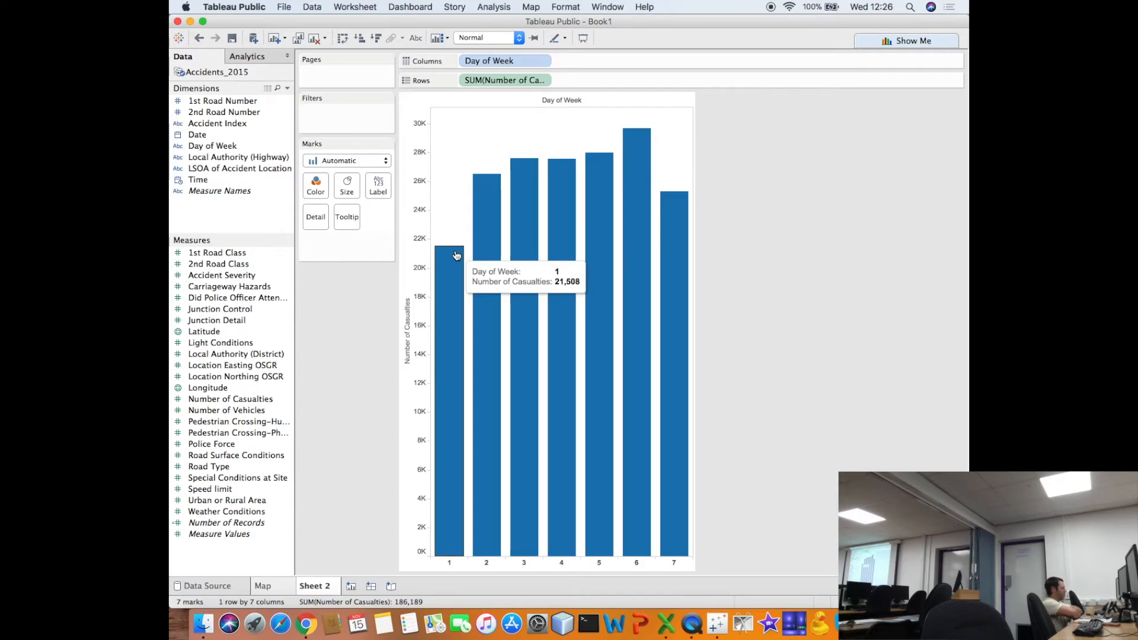
mouse_move(622, 166)
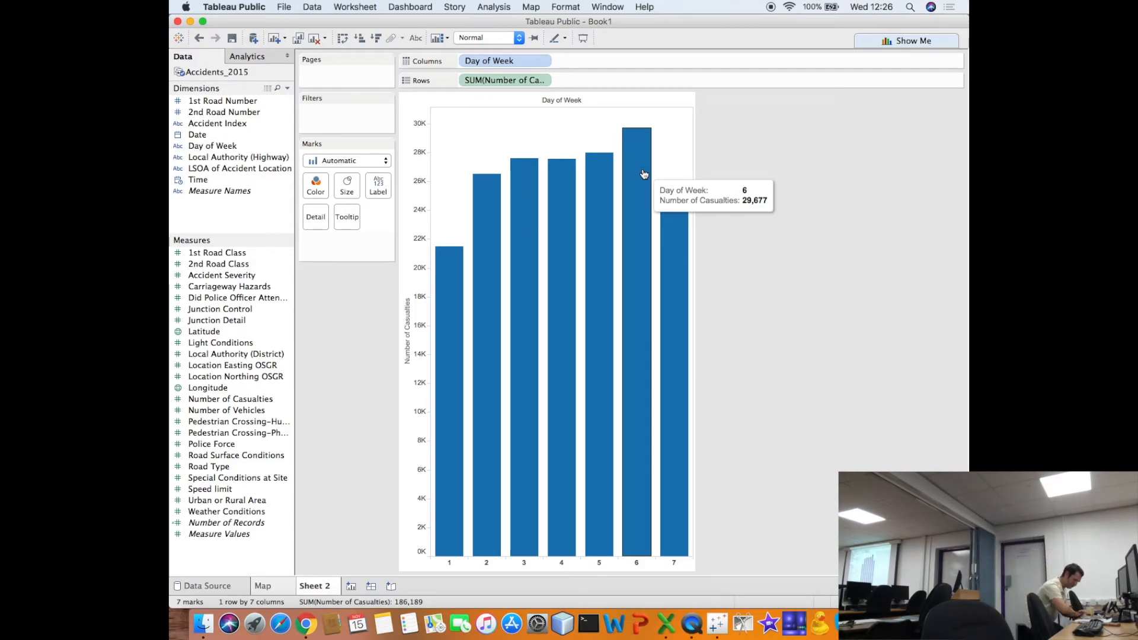
mouse_move(679, 220)
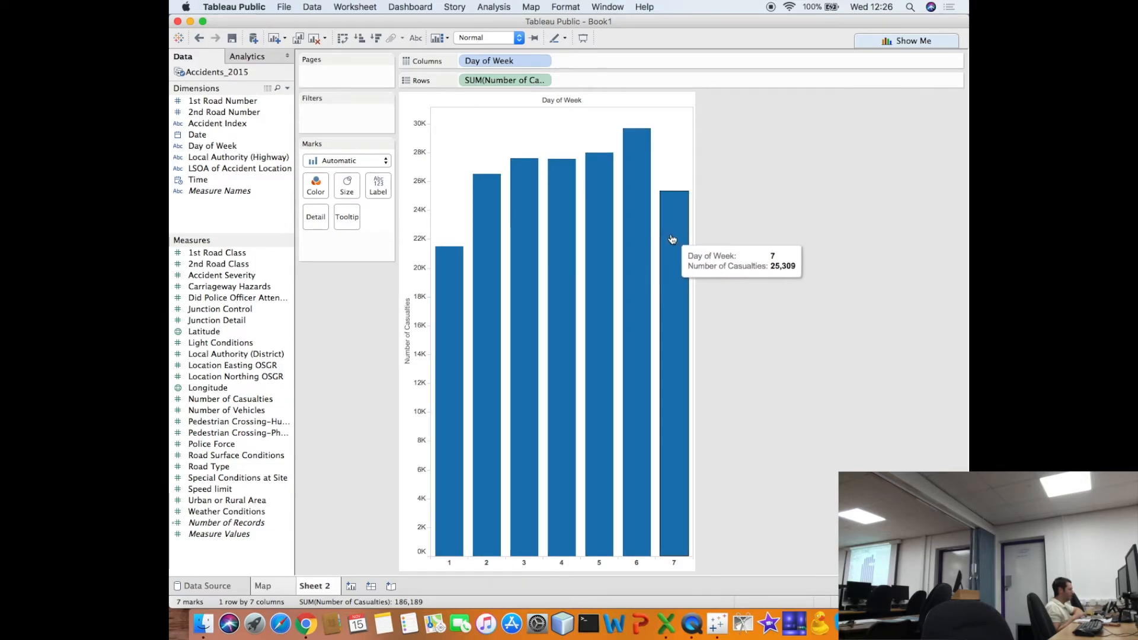
mouse_move(532, 245)
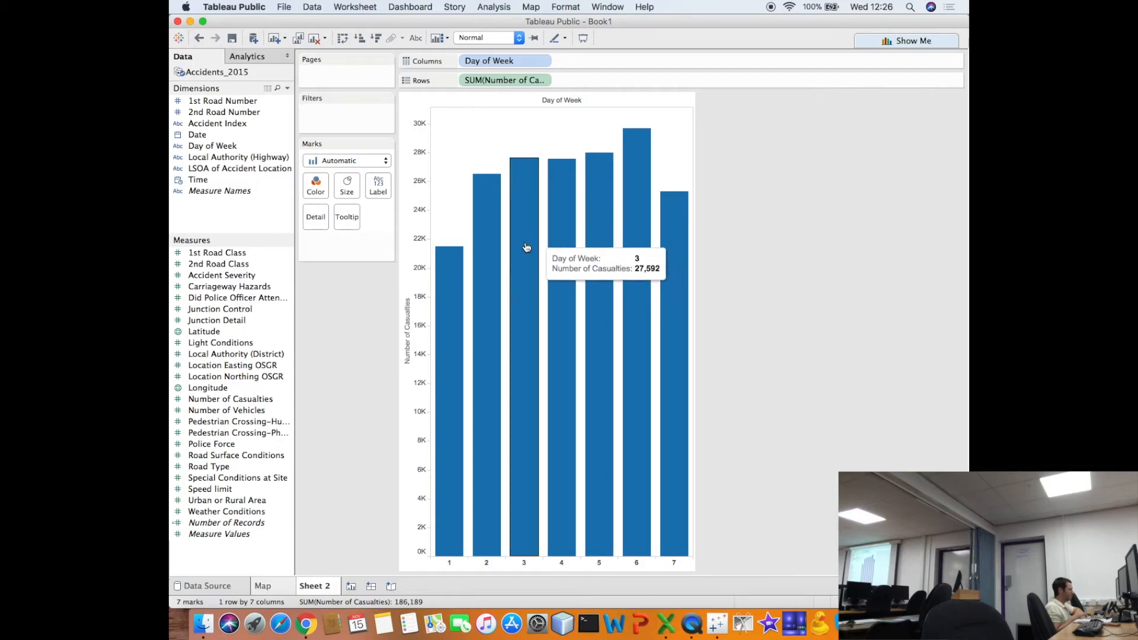
- Rename the bar chart sheet as Day vs Casualties
mouse_move(553, 299)
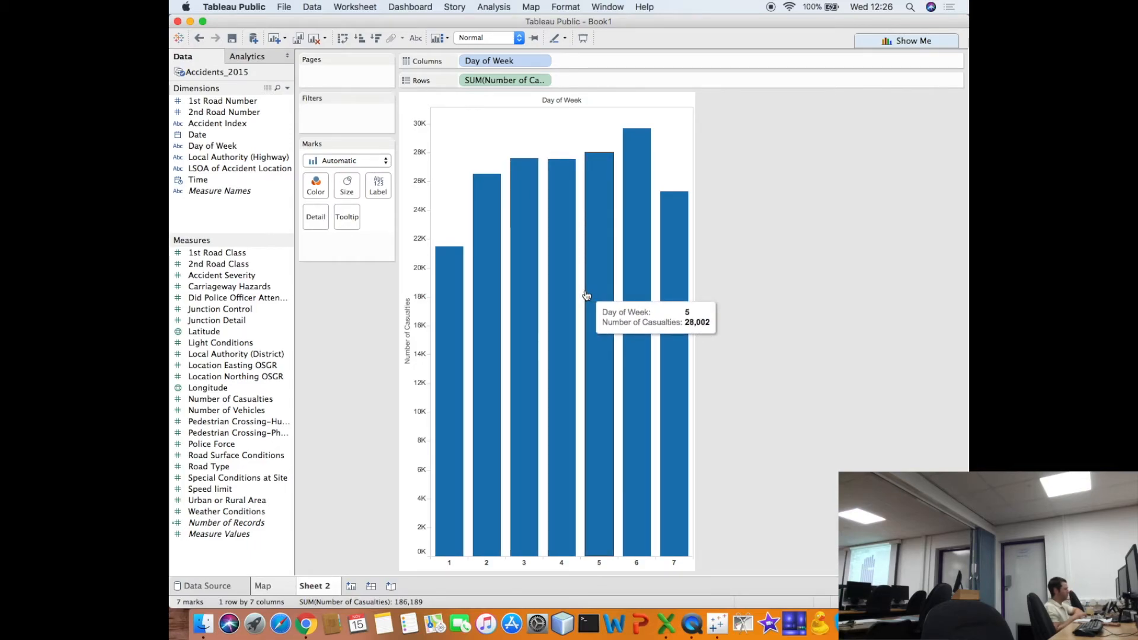
mouse_move(499, 386)
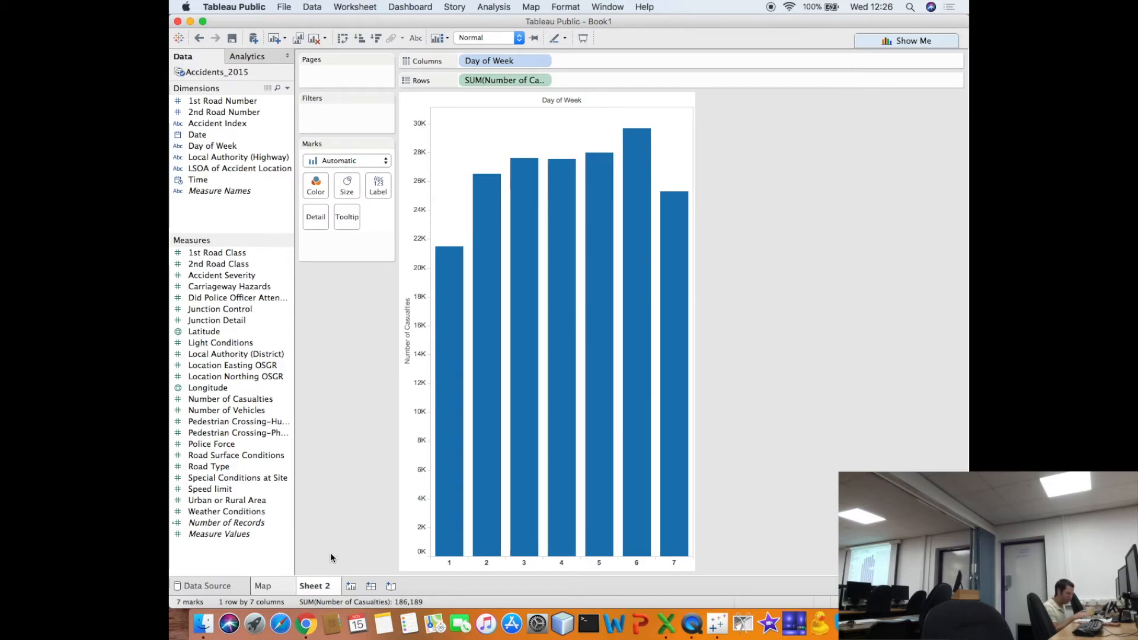
double_click(315, 585)
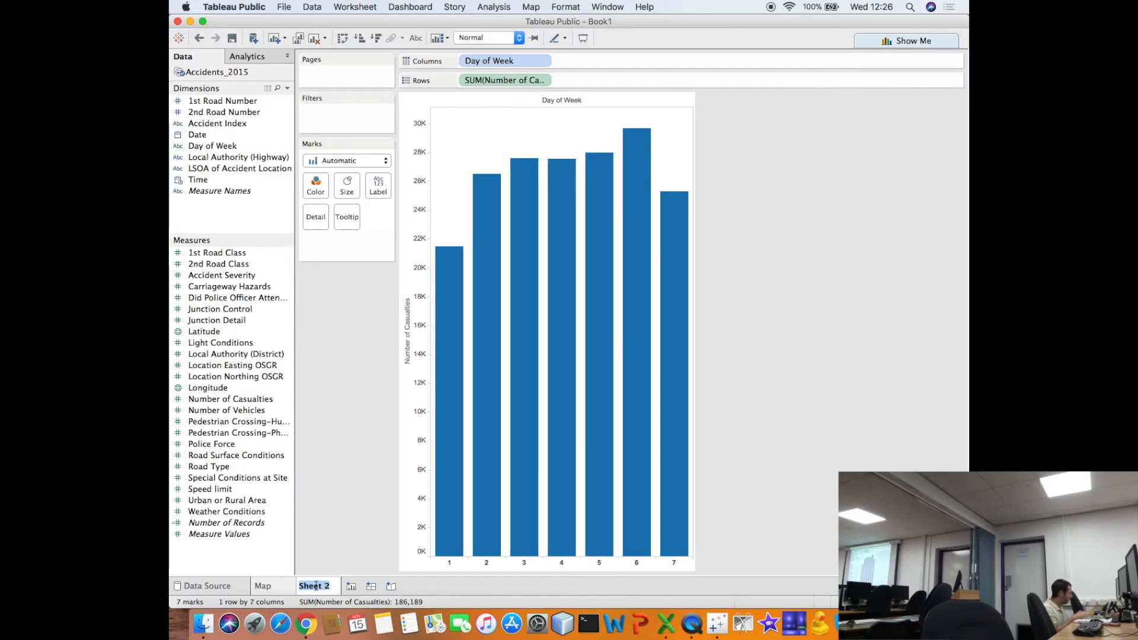
text(Bar Chart)
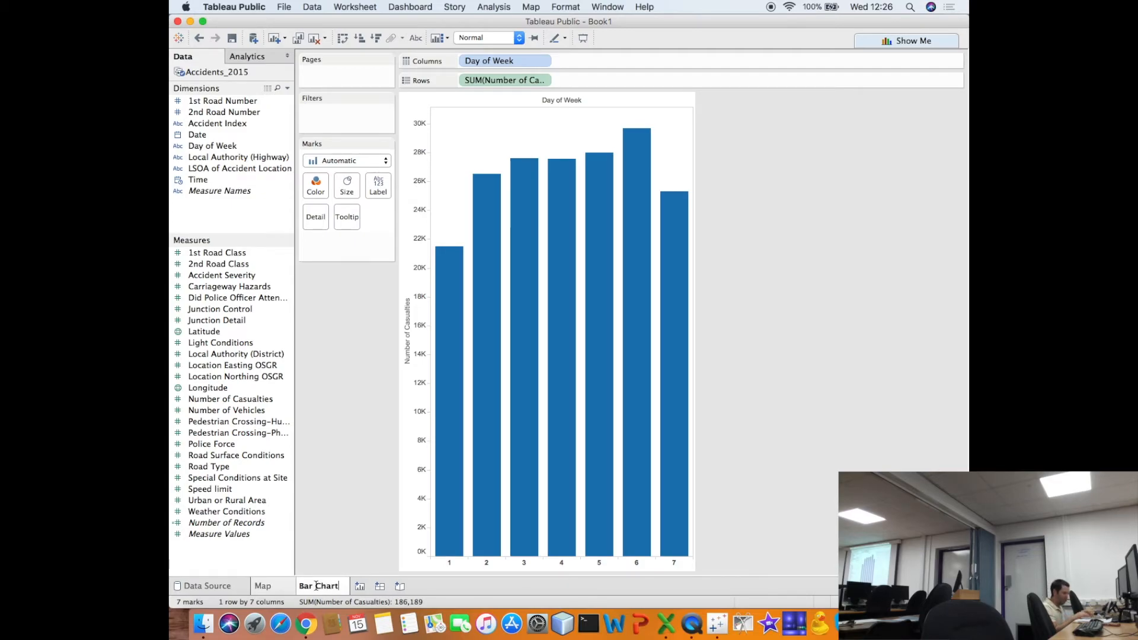
key(BackSpace)
key(BackSpace)
key(BackSpace)
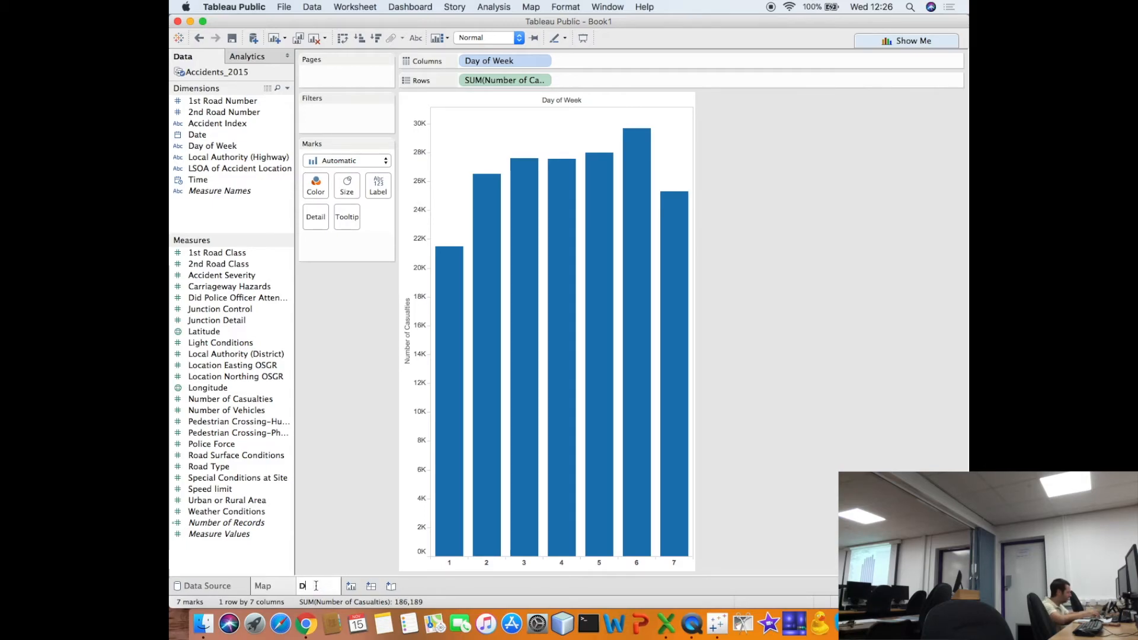
text(Day vs Casualties)
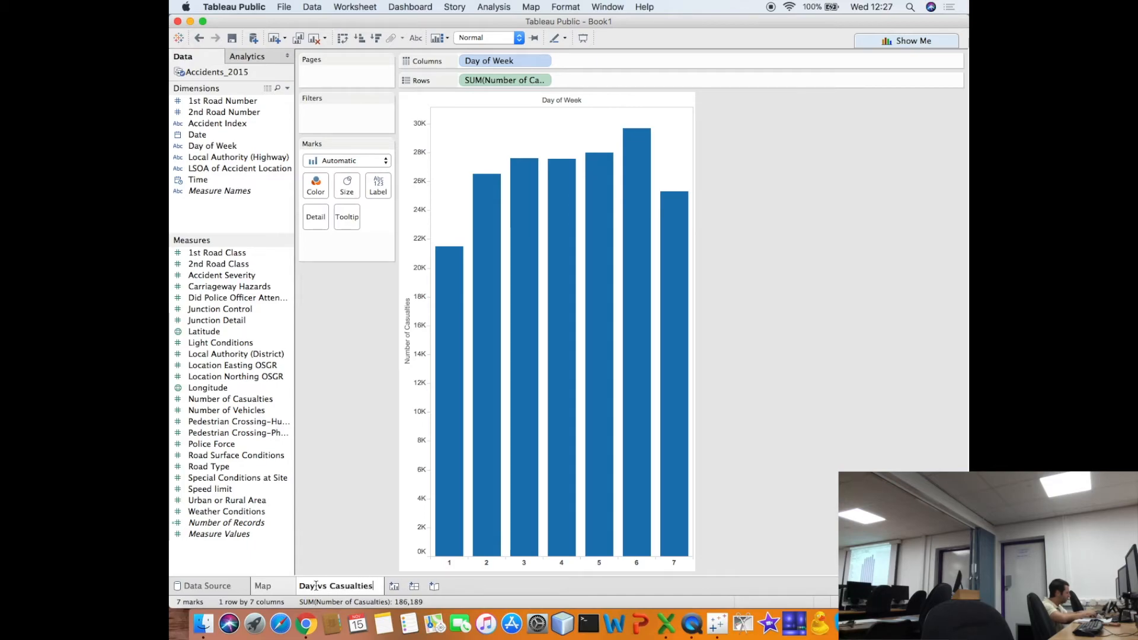
key(Return)
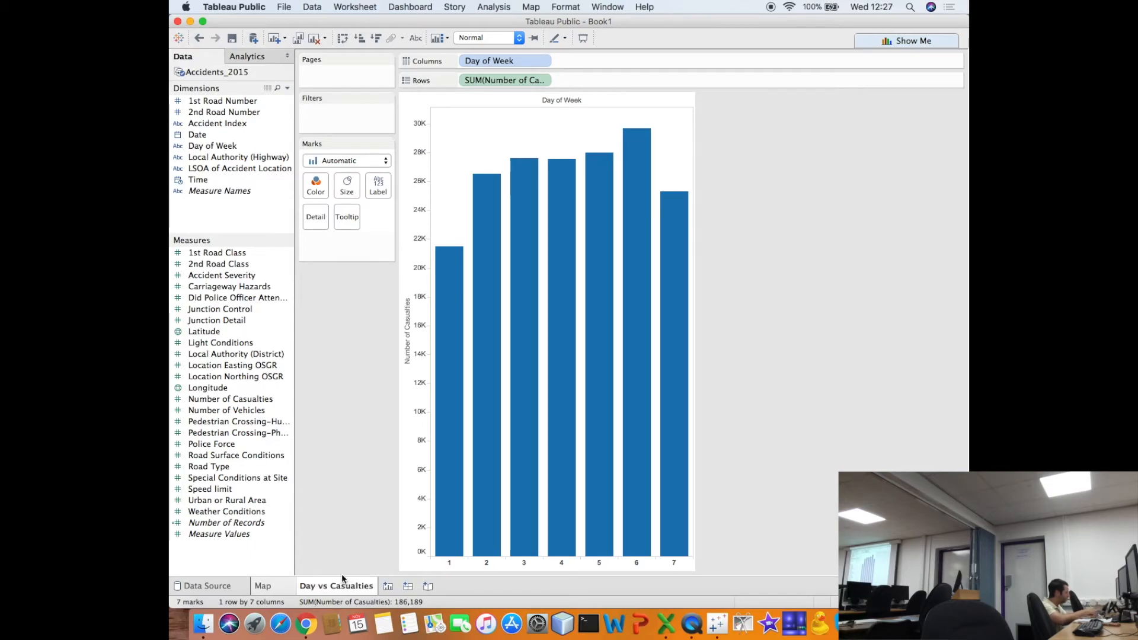
- Create a new worksheet with a line chart of Number of Vehicles in rows by hour of Time in columns
click(385, 584)
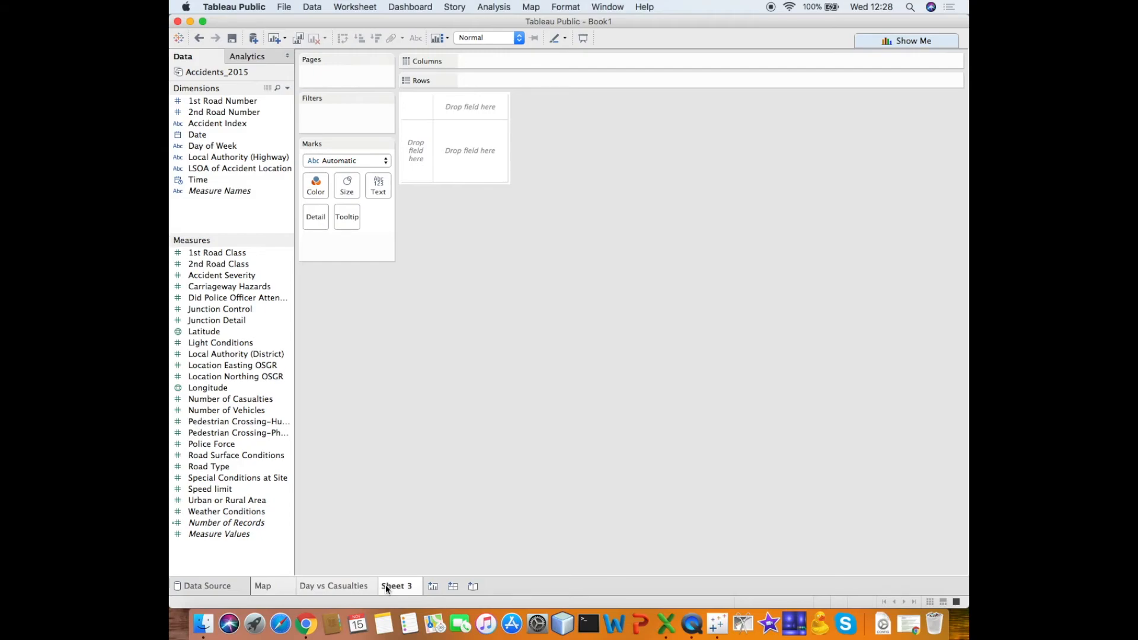
drag(197, 179, 474, 61)
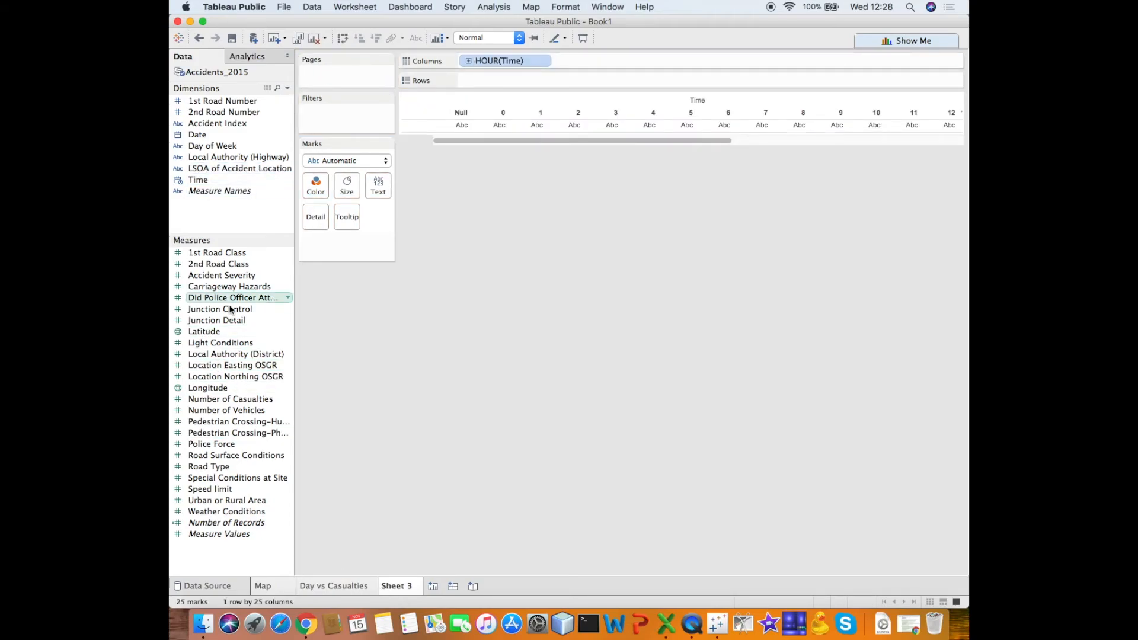
drag(226, 410, 486, 77)
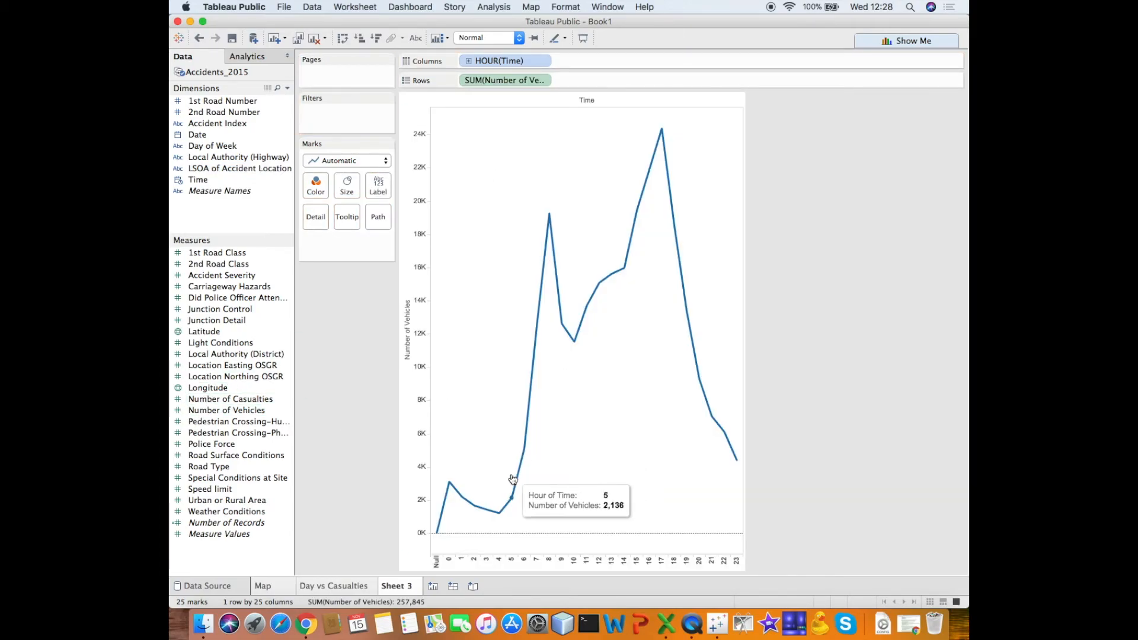
- Check the vehicle details at the peaks and dips of the hourly line and rename the sheet as Time vs Vehicles
mouse_move(550, 215)
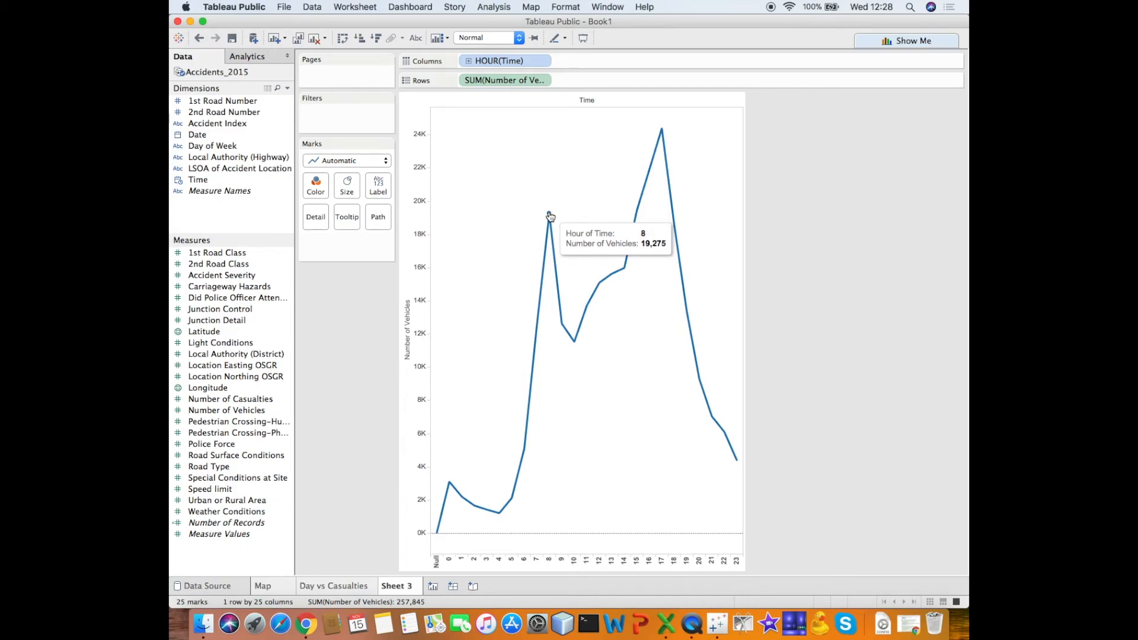
mouse_move(537, 330)
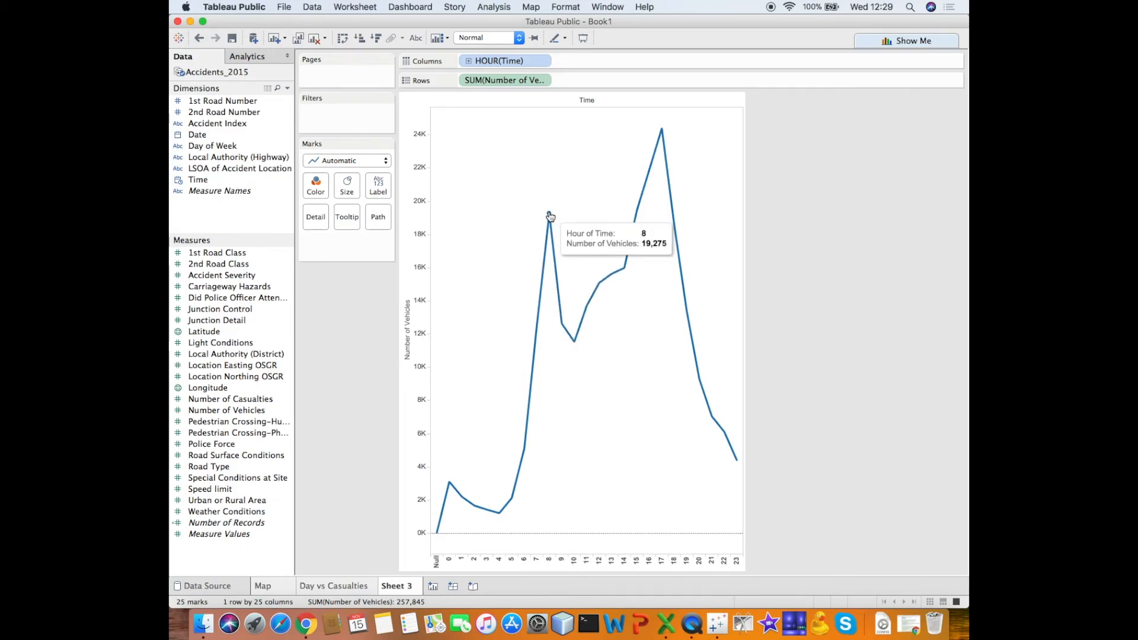
mouse_move(574, 344)
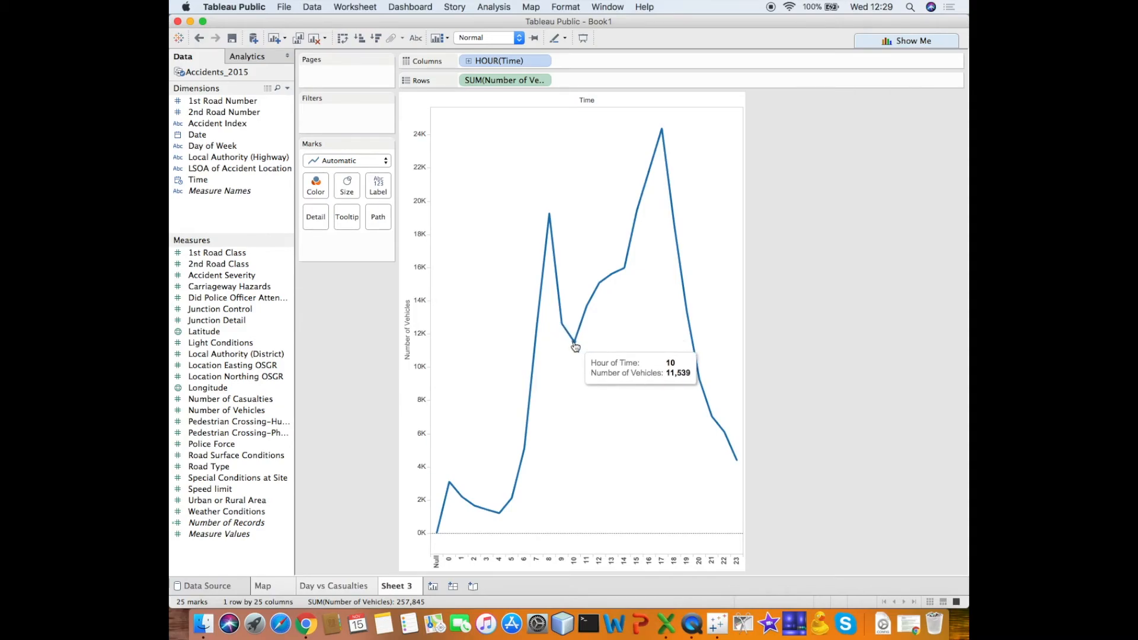
mouse_move(625, 273)
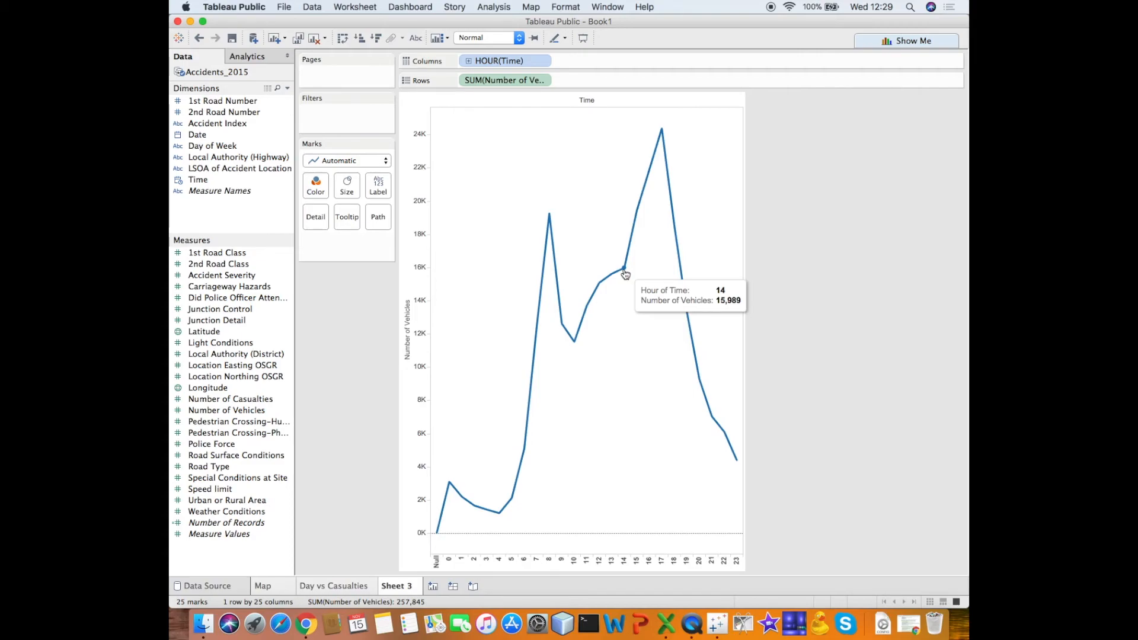
mouse_move(637, 216)
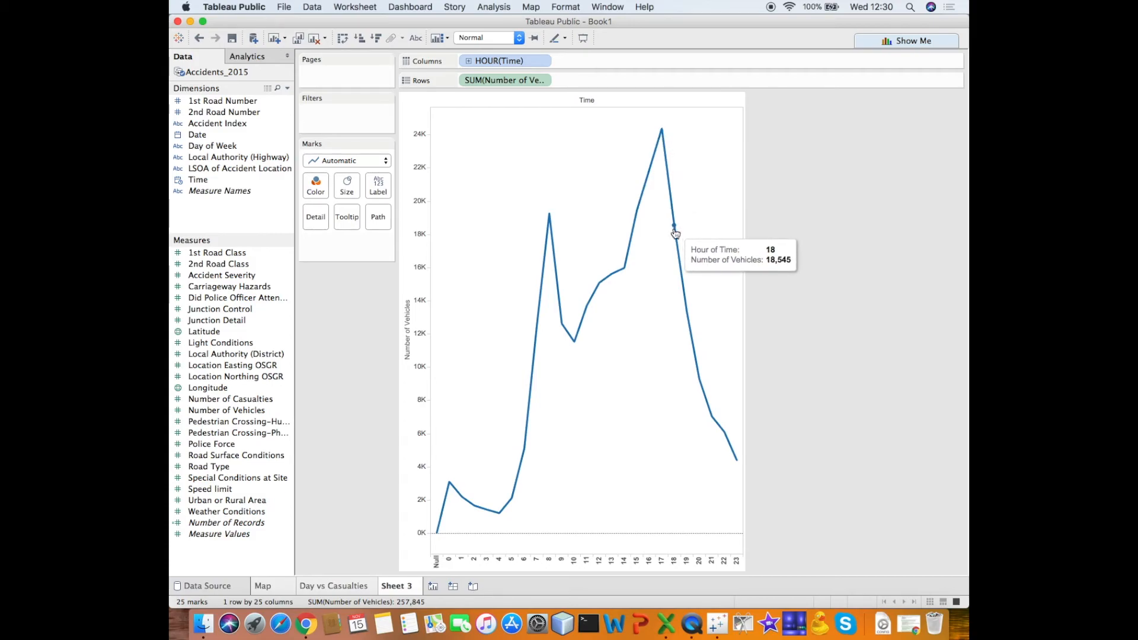
double_click(397, 586)
text(Time vs Vehicles)
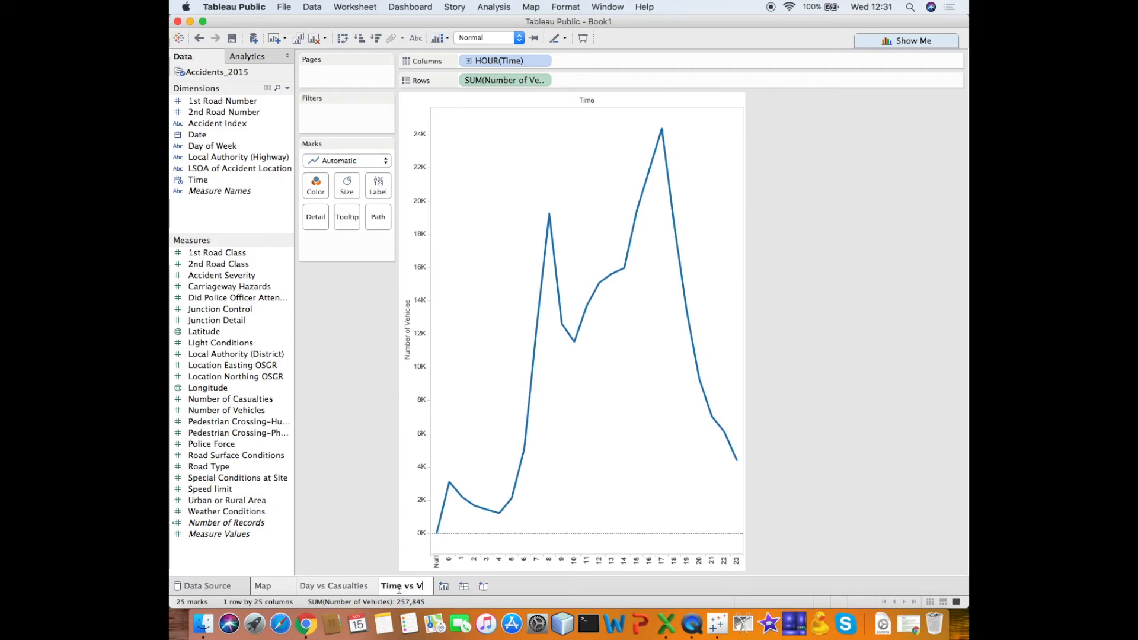
- Create a new worksheet plotting Number of Records and Number of Vehicles by hour of Time, with lines coloured by Day of Week
click(467, 586)
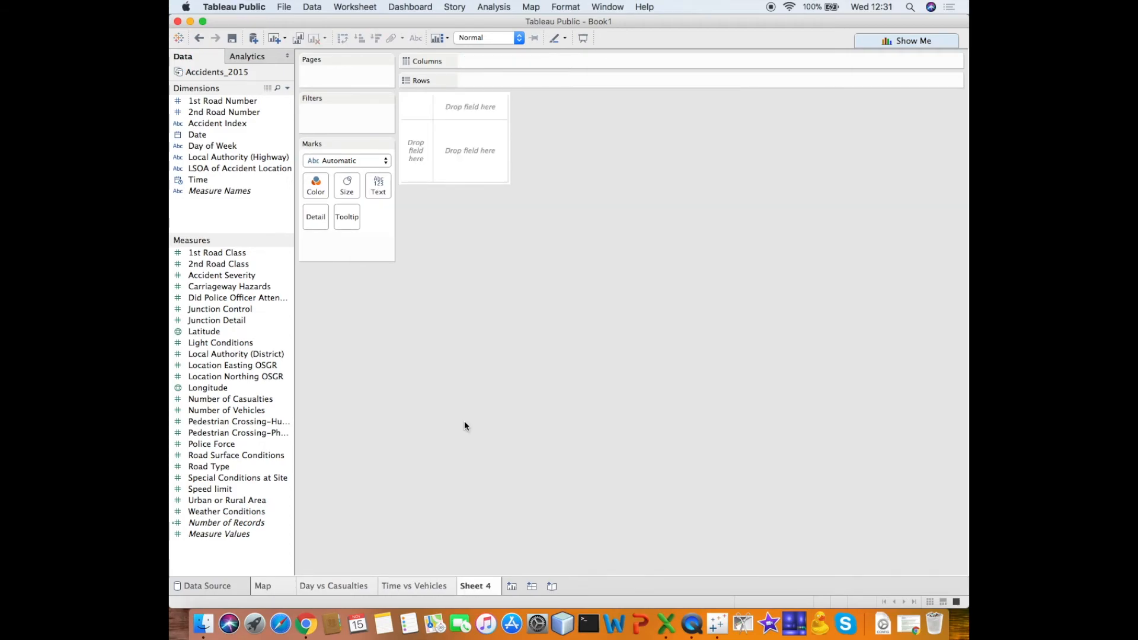
double_click(198, 180)
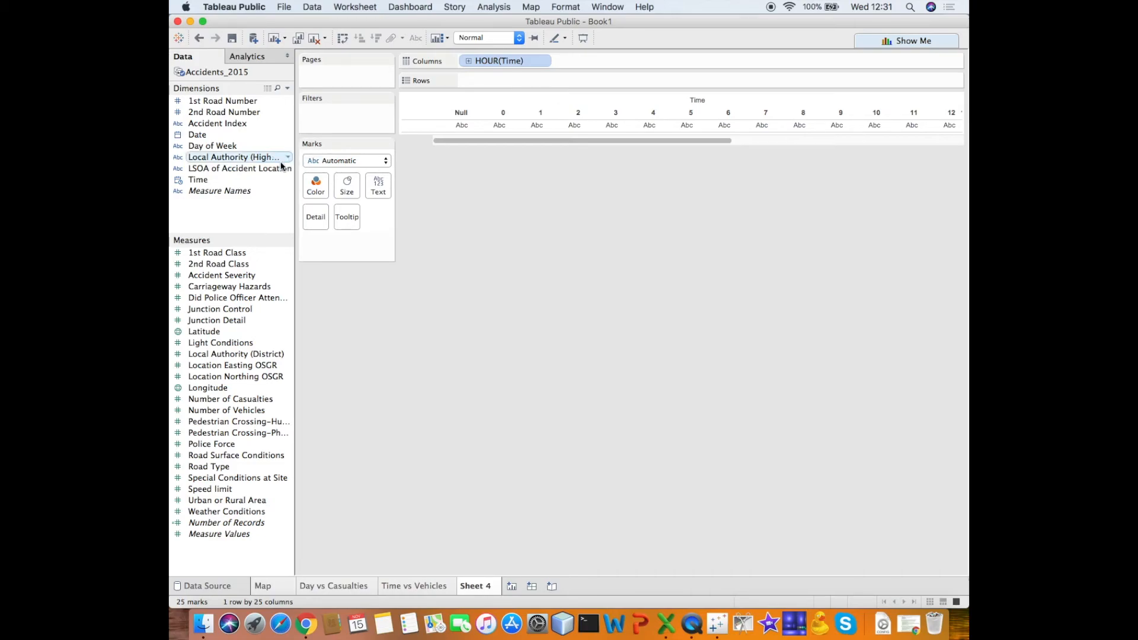
drag(226, 523, 480, 80)
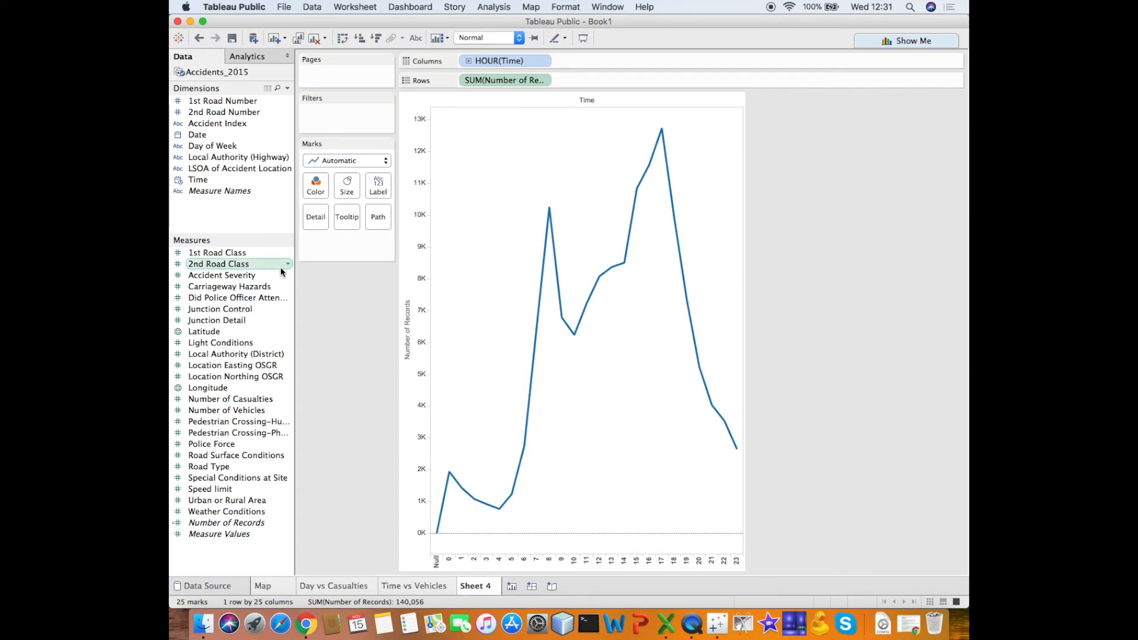
drag(252, 276, 600, 81)
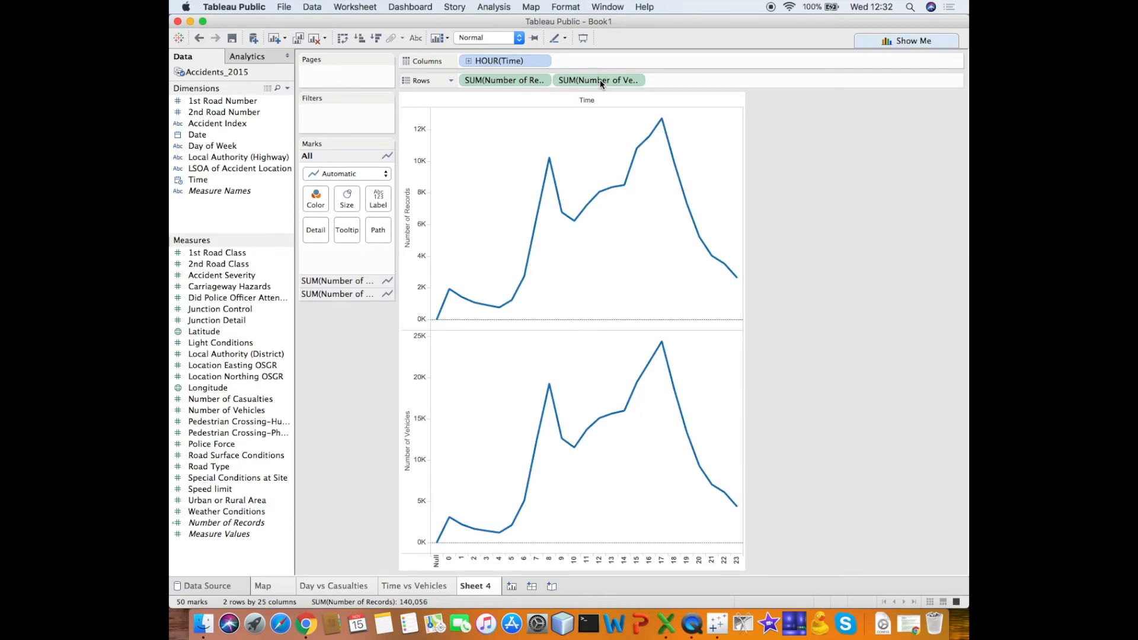
click(224, 147)
drag(224, 147, 314, 197)
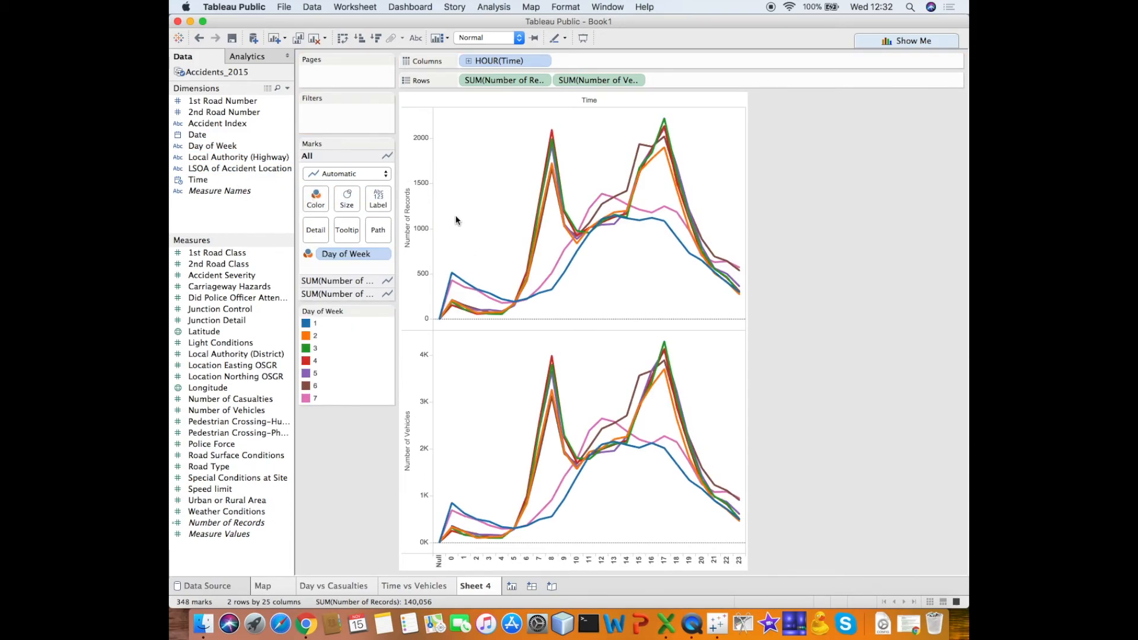
- Highlight the lines of days 1, 2, 4, 5, 6, 7 and again 1 in turn to compare the weekdays' hourly patterns
mouse_move(467, 288)
click(306, 323)
click(306, 336)
click(306, 361)
click(306, 373)
click(306, 386)
click(305, 399)
click(306, 323)
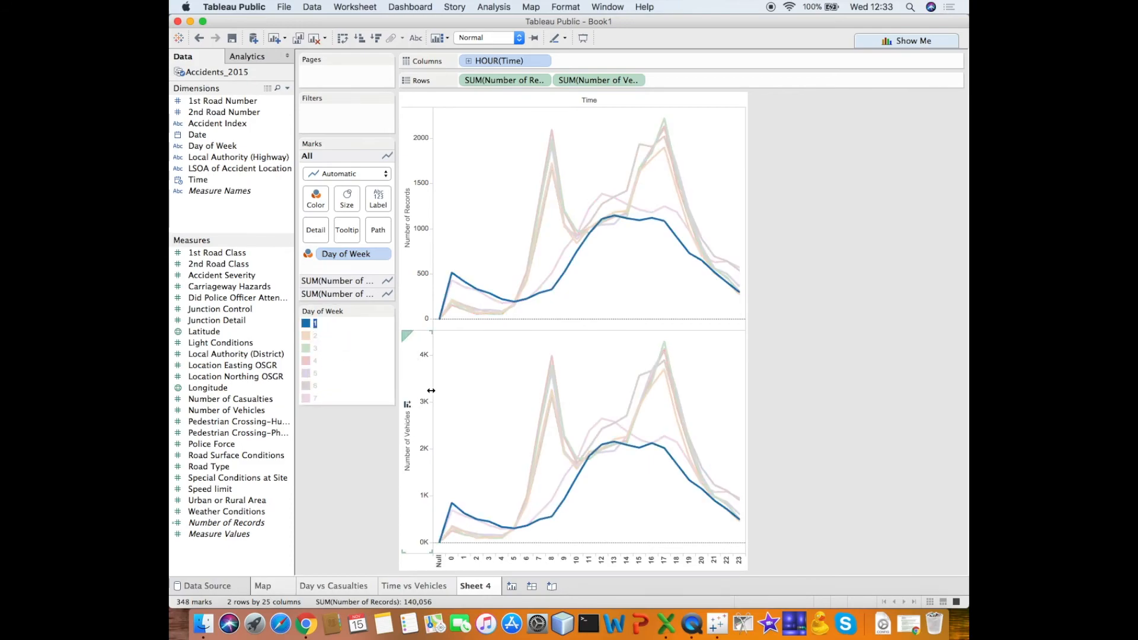
- Rename the two-chart line sheet as Day of the Week
double_click(474, 585)
text(Day of the Week)
key(Return)
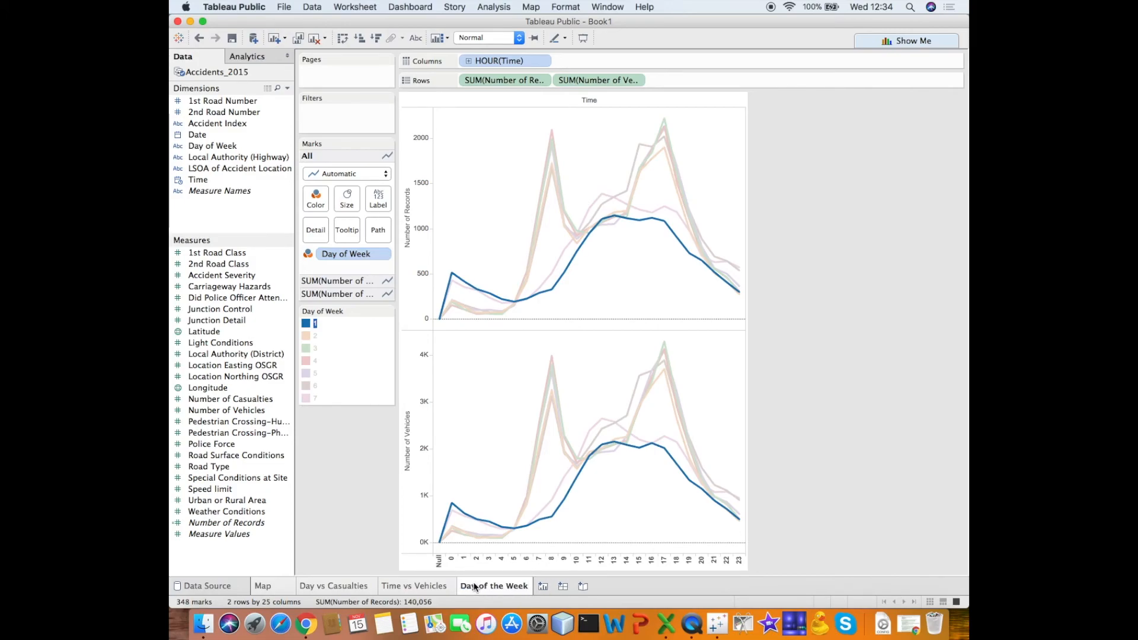
- Create a new dashboard containing the Map sheet and set its size to Automatic
click(562, 587)
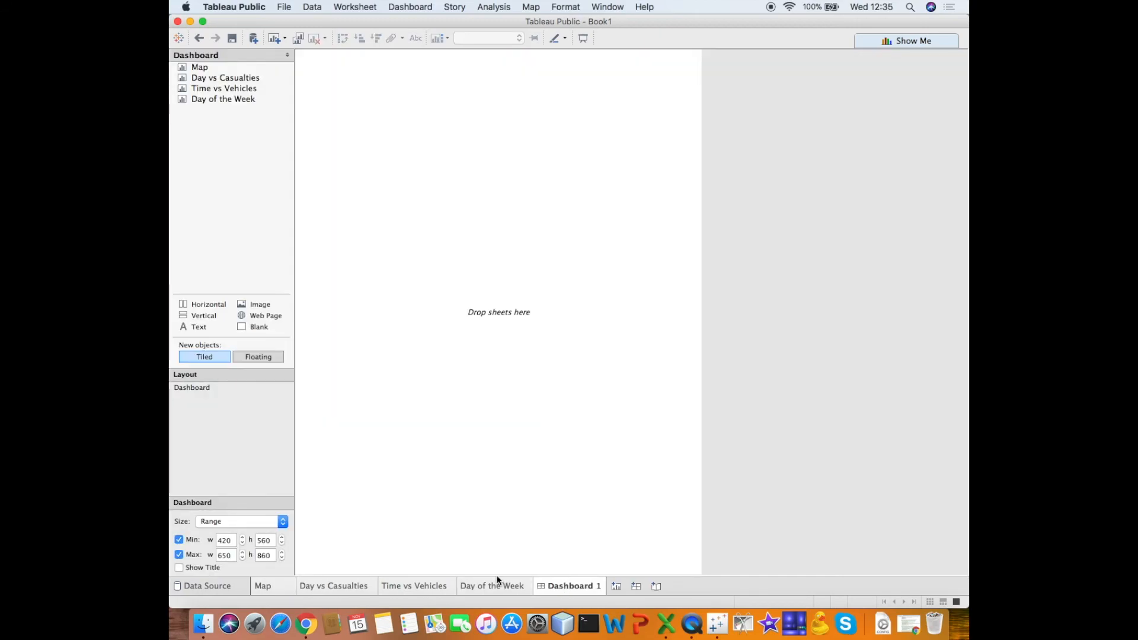
drag(202, 67, 350, 98)
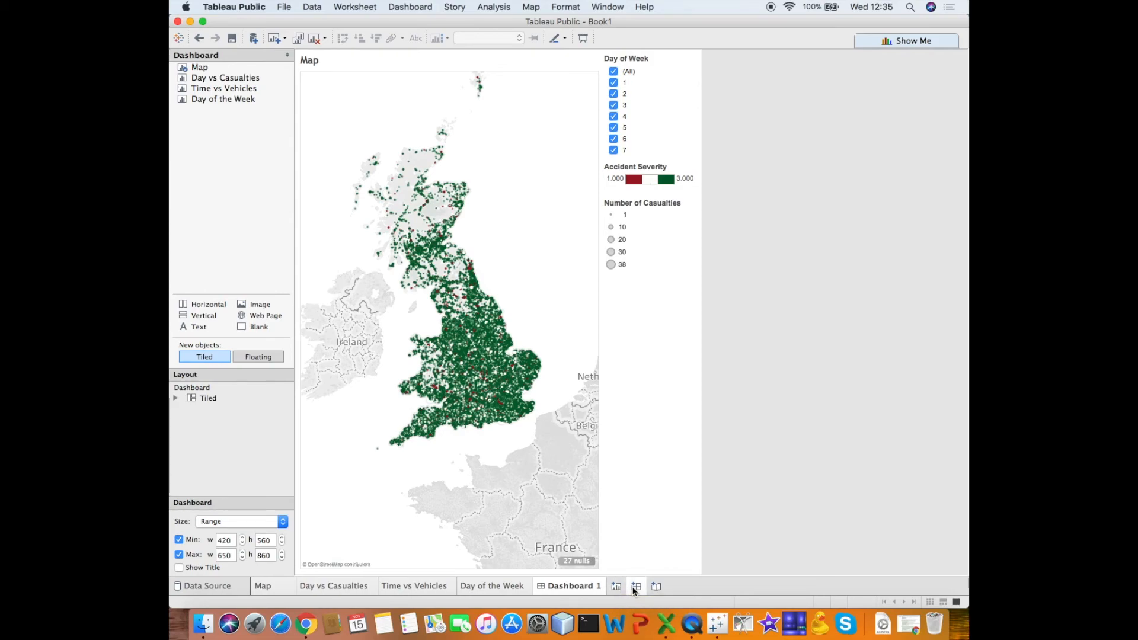
click(283, 521)
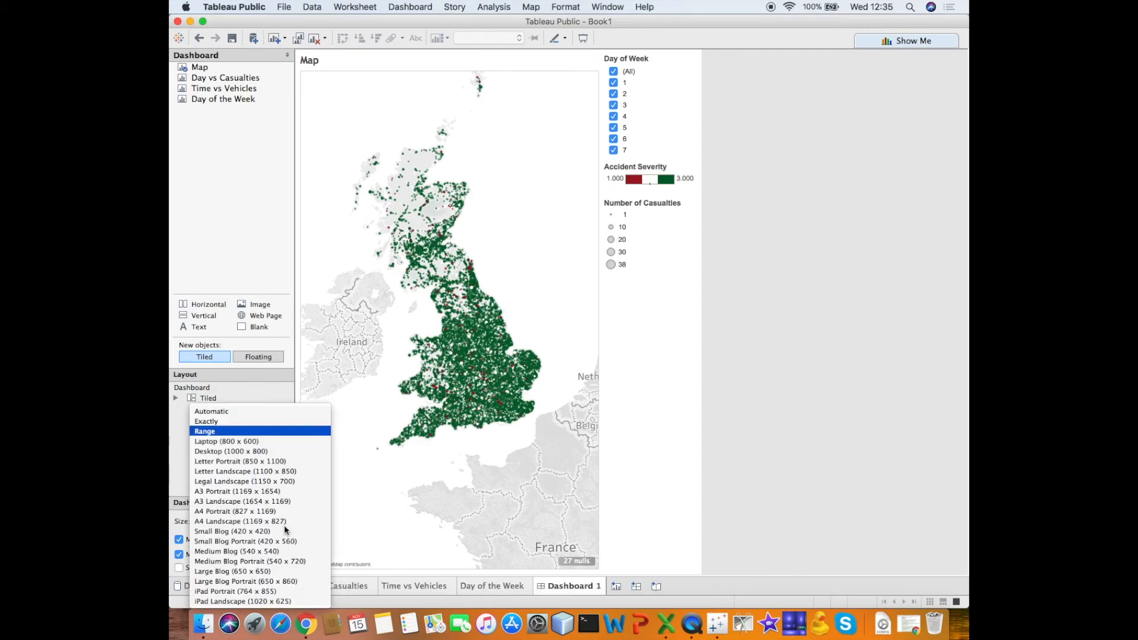
click(272, 407)
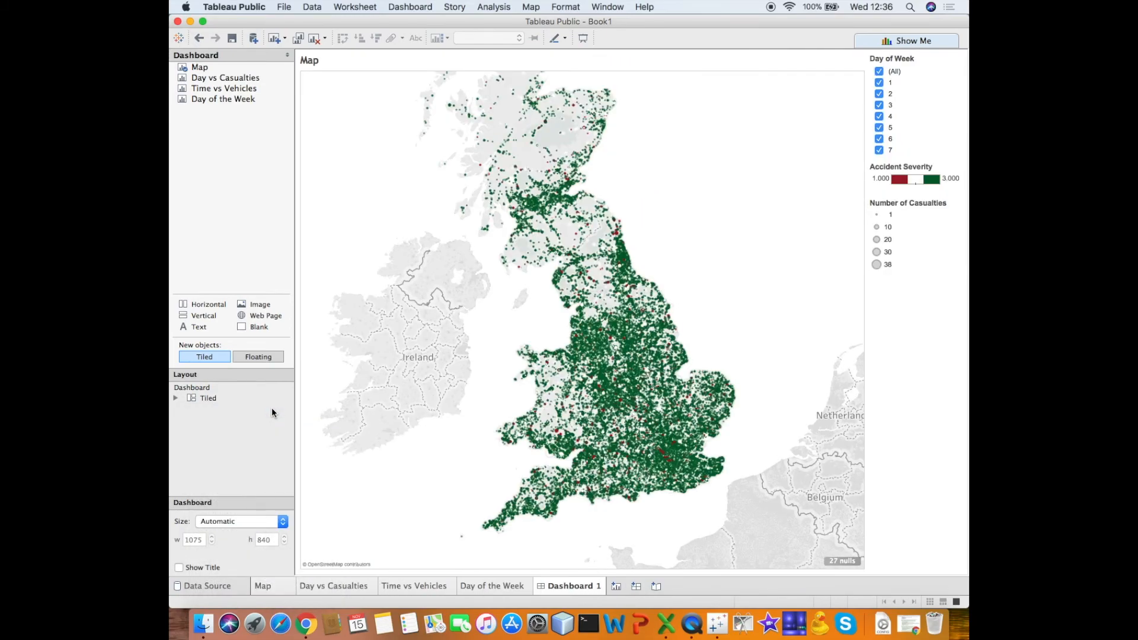
- Add the Day vs Casualties and Day of the Week sheets side by side above the map on the dashboard
drag(225, 77, 610, 63)
mouse_move(242, 89)
mouse_down()
mouse_move(240, 99)
mouse_move(444, 178)
mouse_move(602, 148)
mouse_up()
click(421, 366)
drag(422, 366, 421, 399)
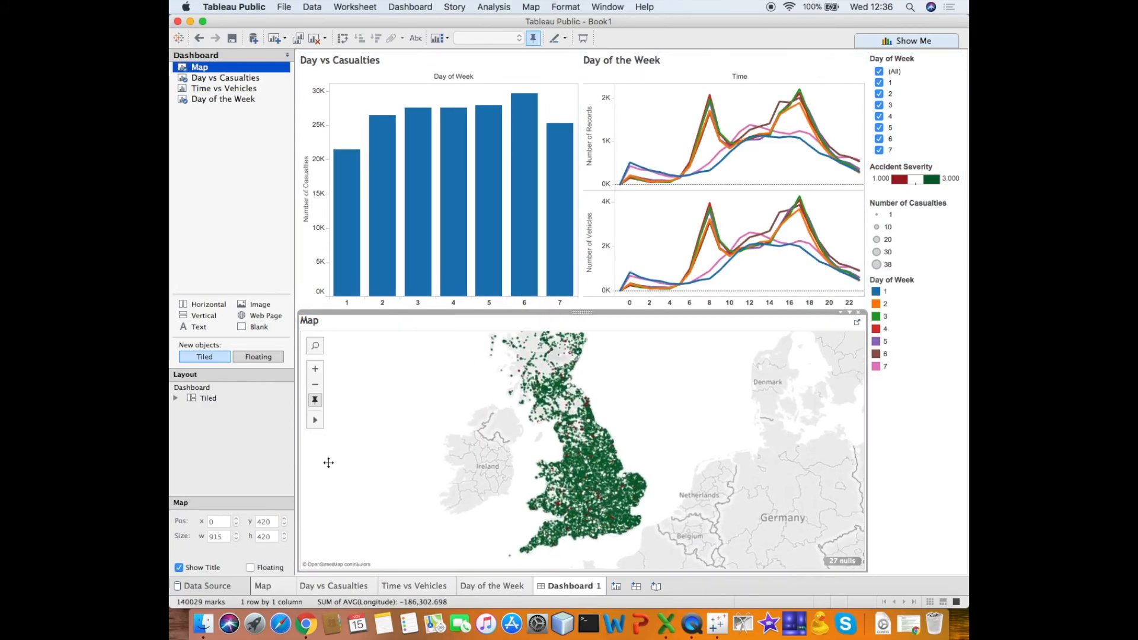
- Create a second, Automatic-size dashboard with the Map sheet and, stacked beside it, Day vs Casualties and Day of the Week
click(636, 587)
drag(200, 67, 624, 92)
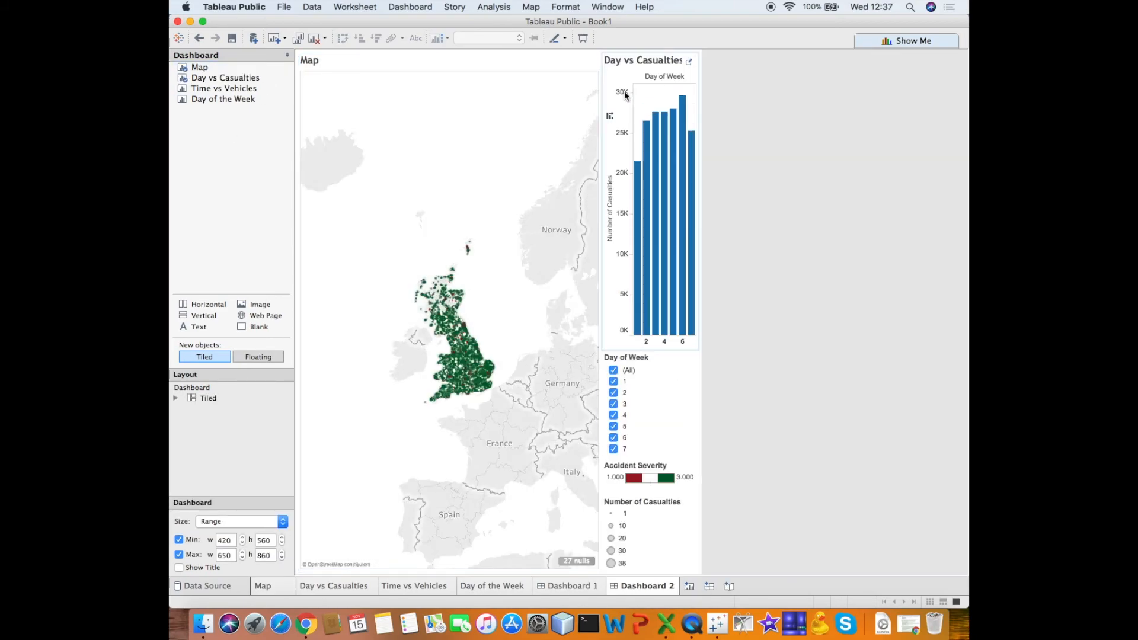
drag(224, 99, 625, 373)
click(283, 521)
click(277, 412)
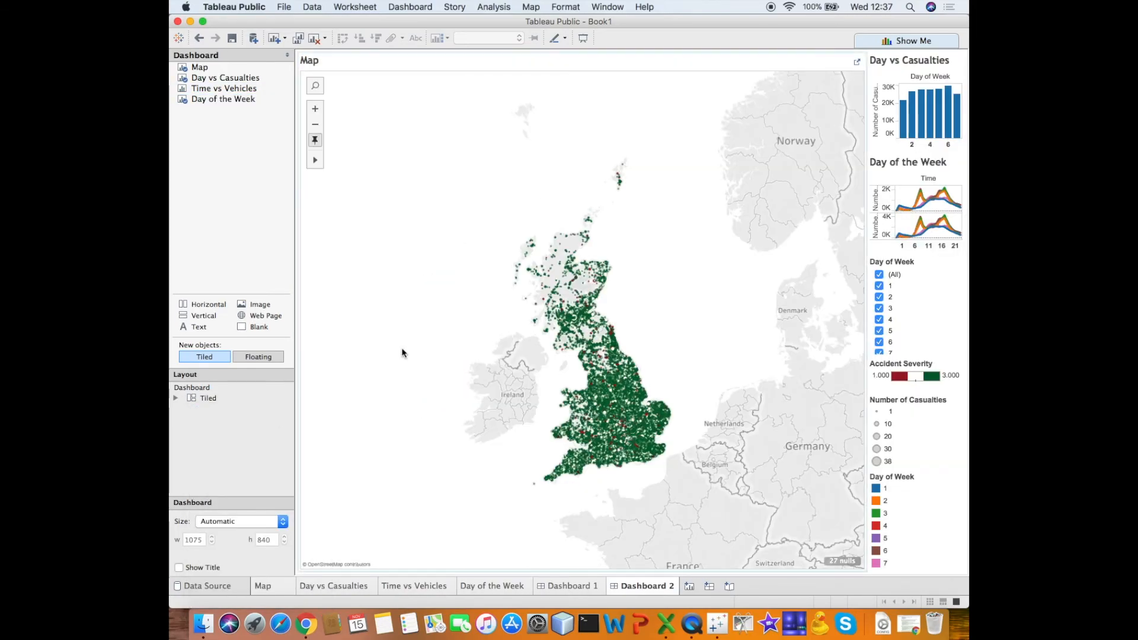
- Use the Day vs Casualties chart as a filter on the dashboard and filter the other sheets by day 1, and by day 2
click(347, 163)
scroll(347, 164, up, 5)
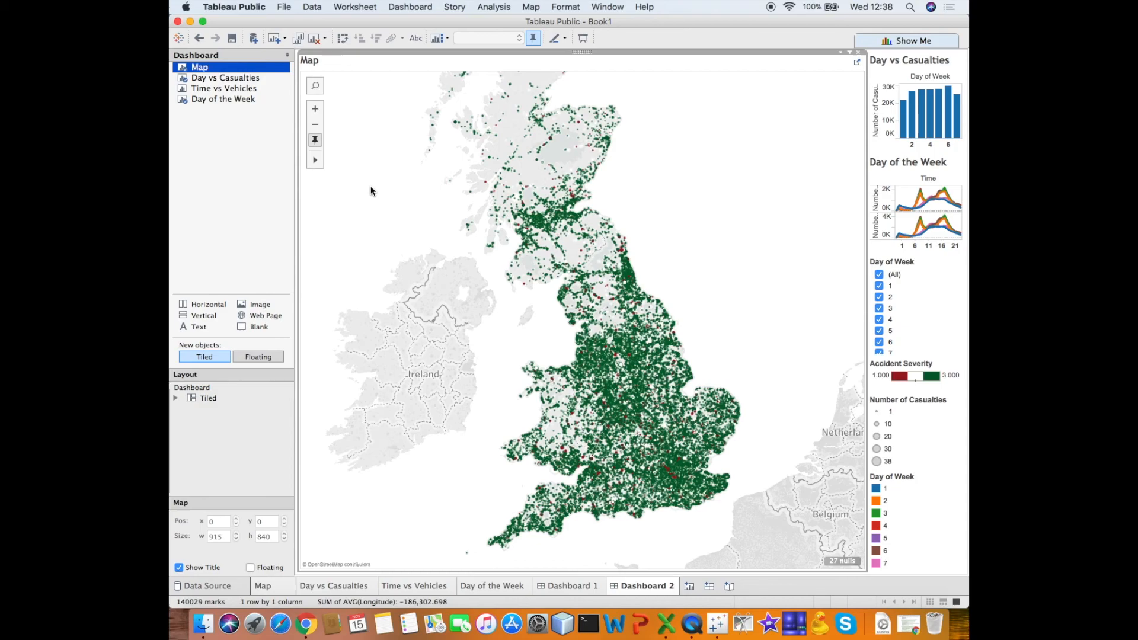
mouse_move(919, 122)
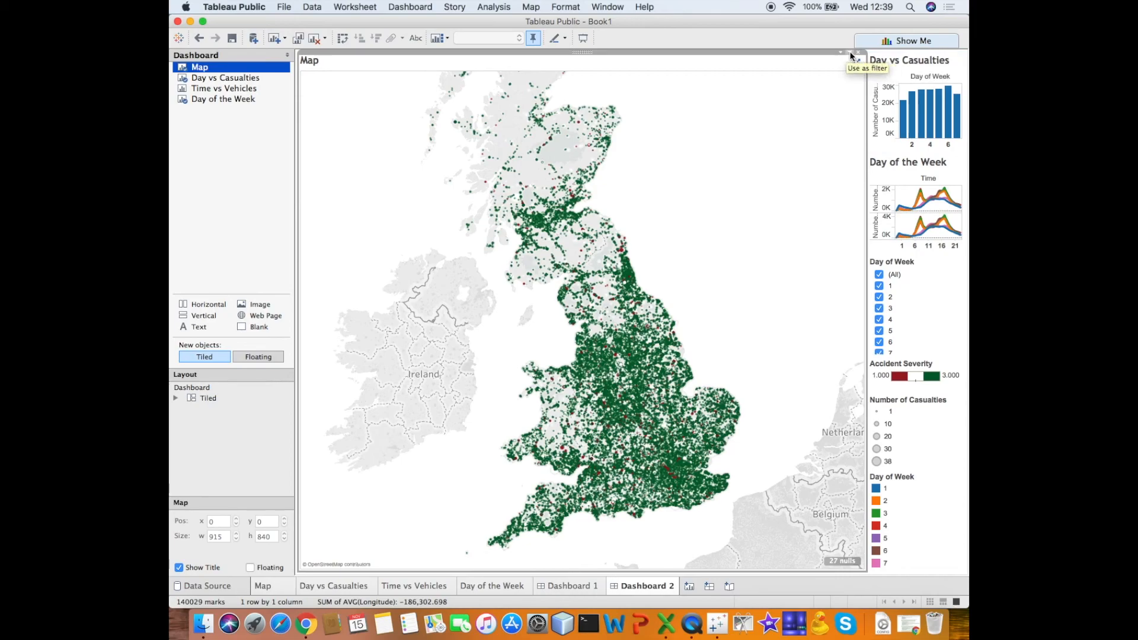
click(901, 66)
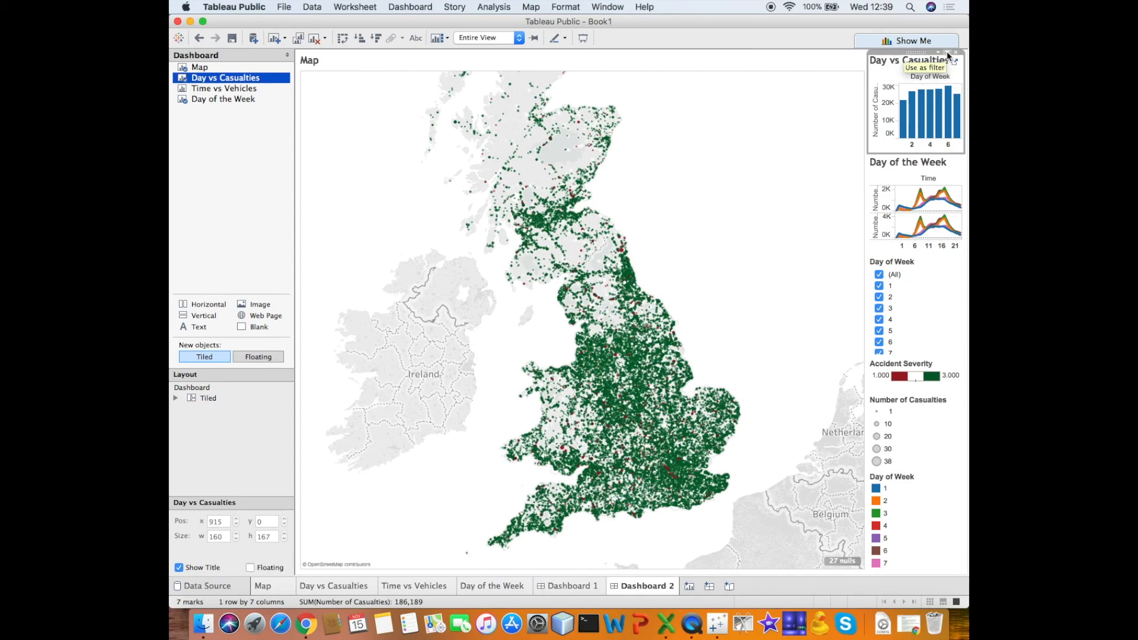
click(947, 52)
click(903, 108)
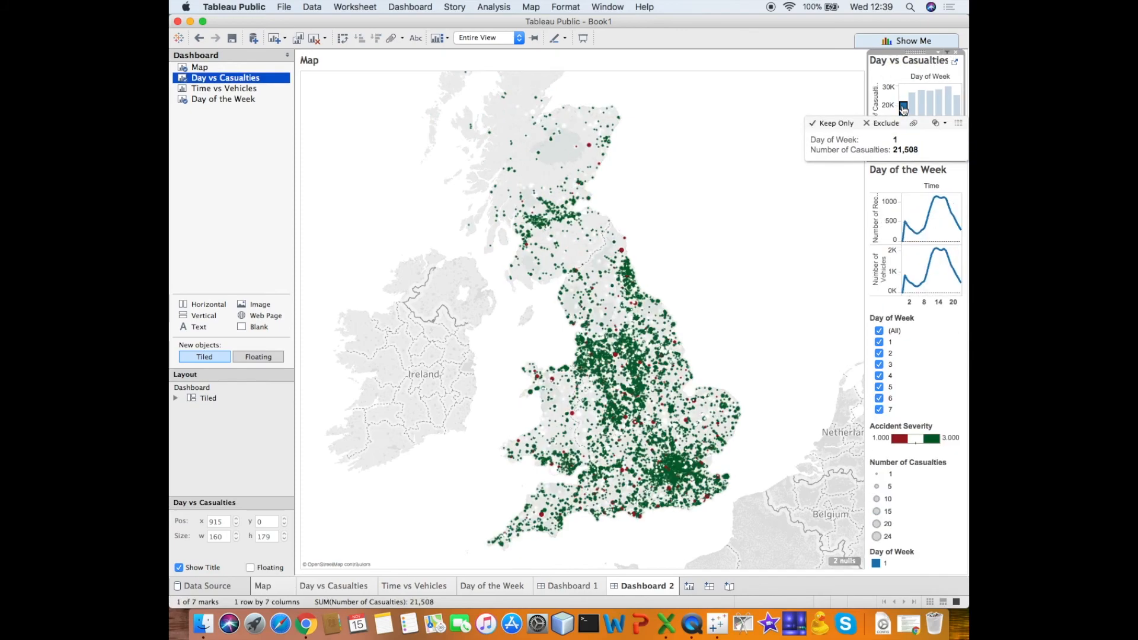
click(911, 108)
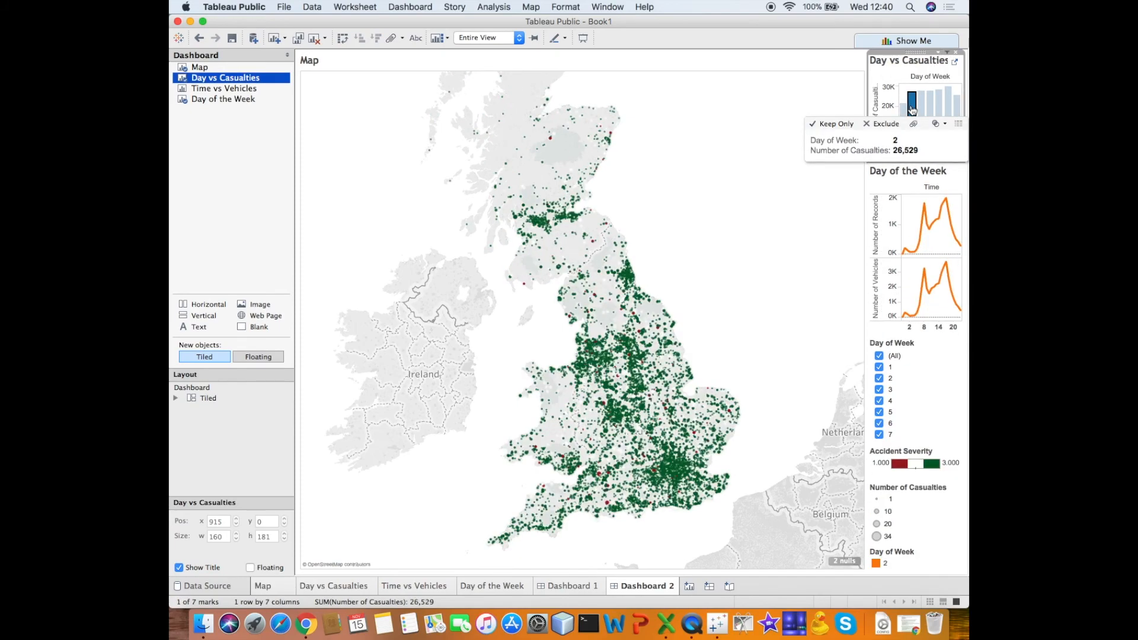
- Filter the map and Day of the Week sheets through the Day vs Casualties bars for days 3, 4, 5, 6 and 7 in turn
click(920, 108)
click(929, 107)
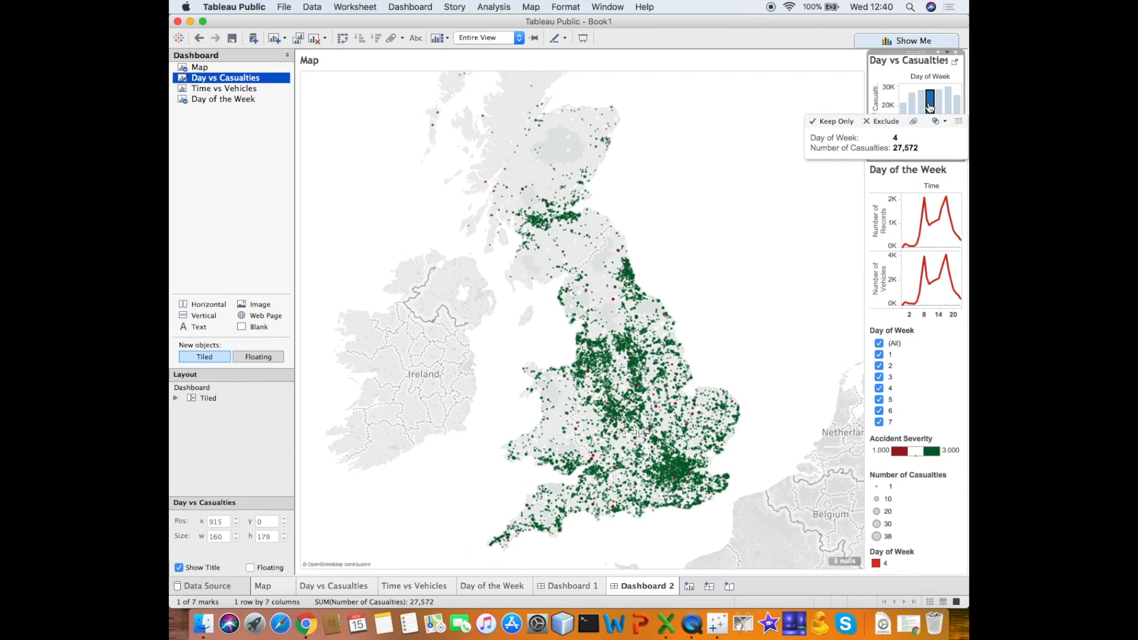
click(938, 106)
click(948, 106)
click(957, 107)
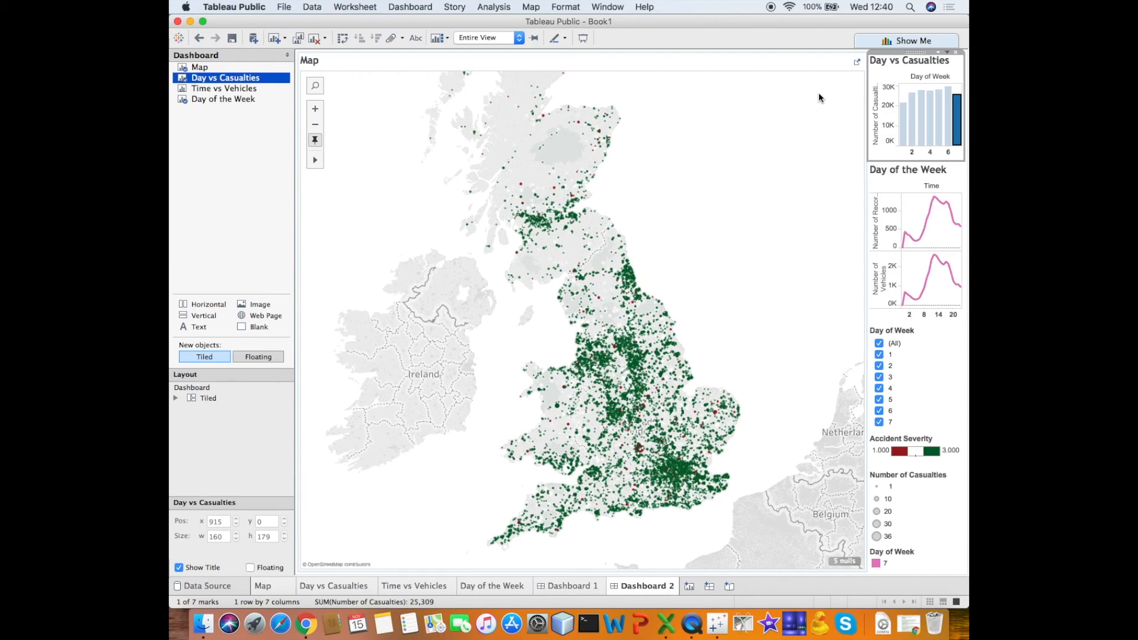
- Try to save the workbook to Tableau Public and enter the account's e-mail address in the sign-in form
click(275, 5)
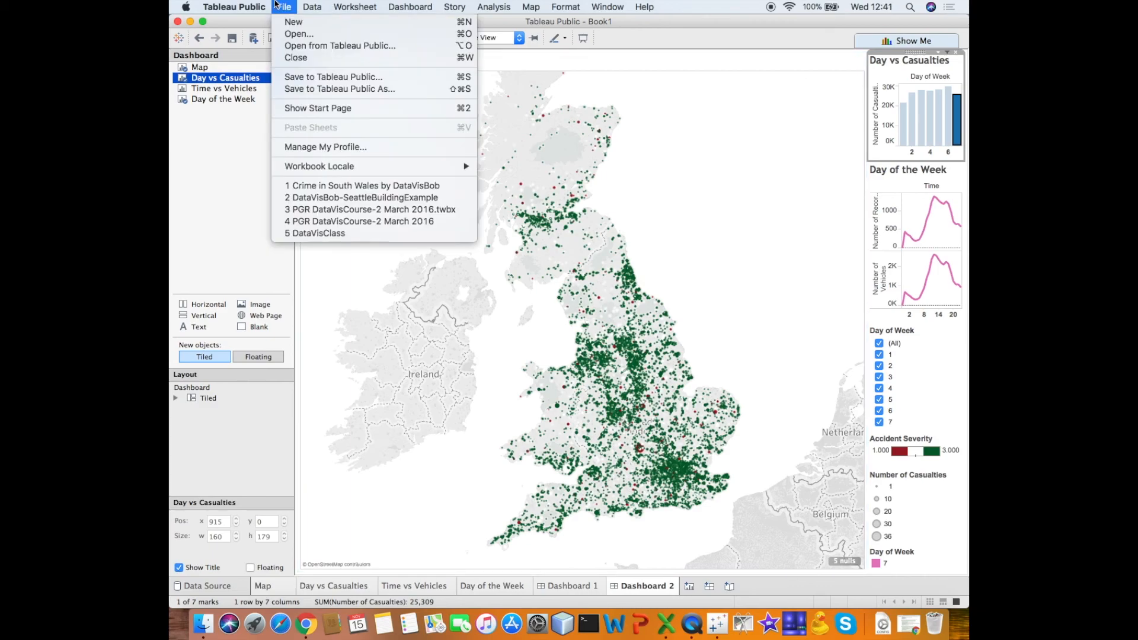
click(292, 76)
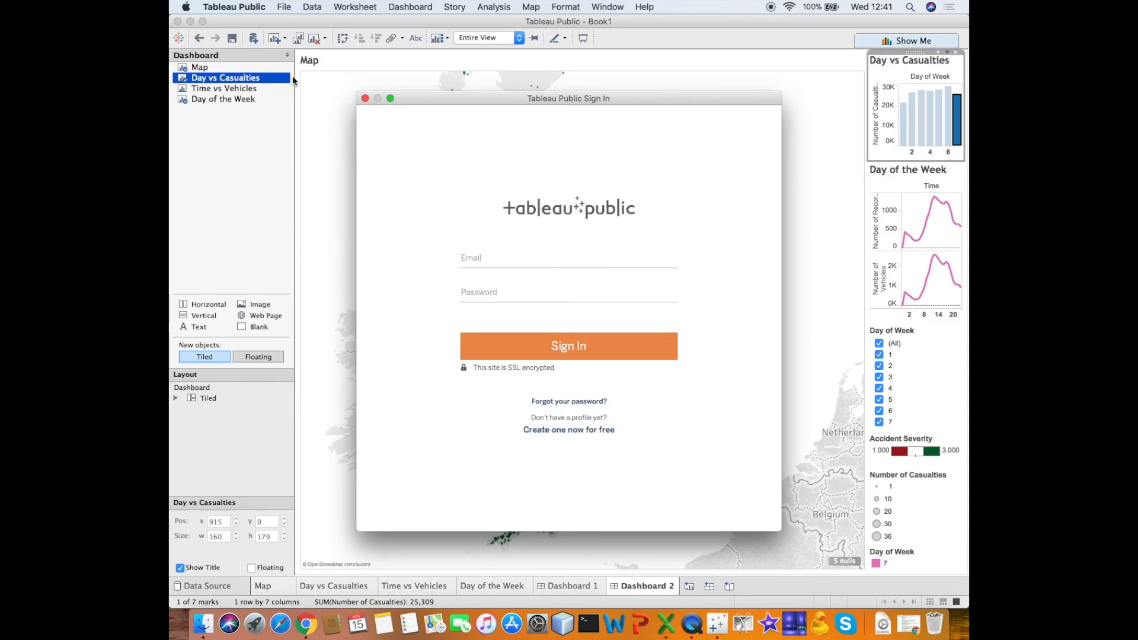
click(489, 254)
key(Tab)
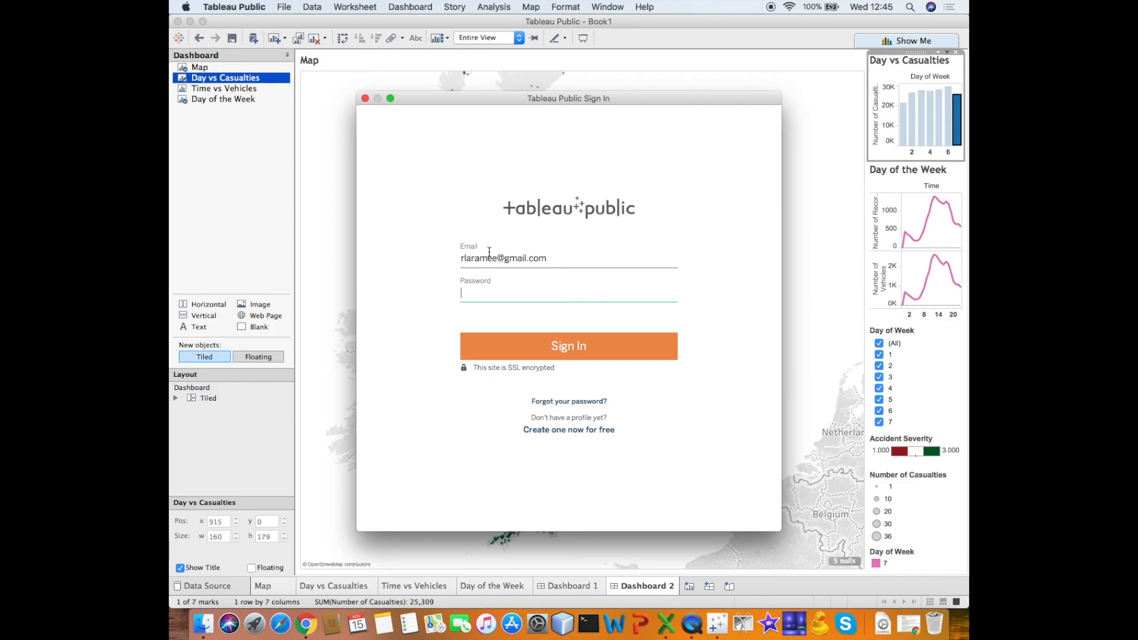
- Abandon the Tableau Public sign-in and quit Tableau Public
key(super+Tab)
key(super+Tab)
key(super+Tab)
key(super+Tab)
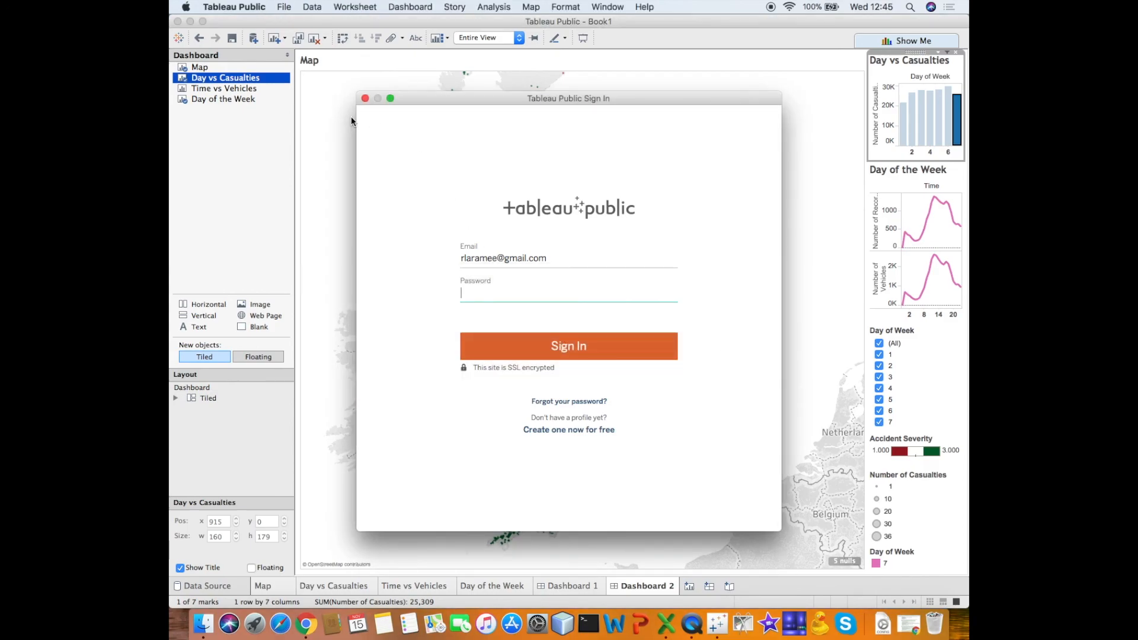
click(240, 6)
key(Escape)
key(Escape)
key(super+w)
click(520, 323)
- Switch to Google Chrome and open Swansea University's Data Visualization module page
key(super+Tab)
key(super+q)
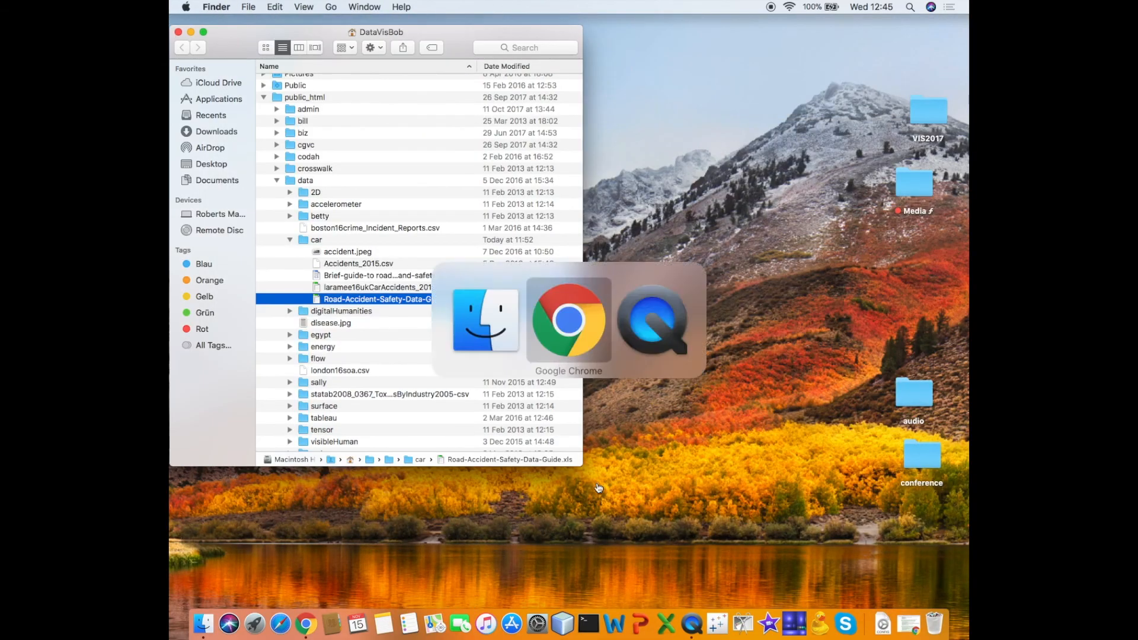
key(super+Tab)
click(307, 624)
scroll(355, 284, up, 10)
click(181, 49)
click(283, 263)
scroll(348, 305, down, 7)
click(302, 392)
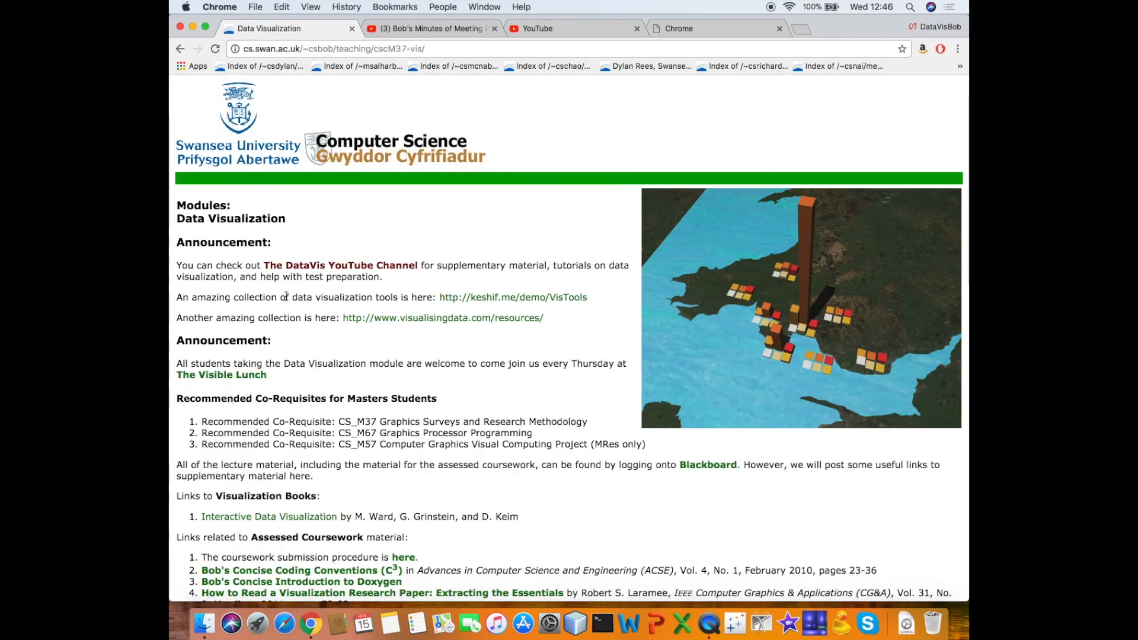
- Open the keshif.me/demo/VisTools collection from the module page's announcement and look through the listed data visualization tools
click(471, 298)
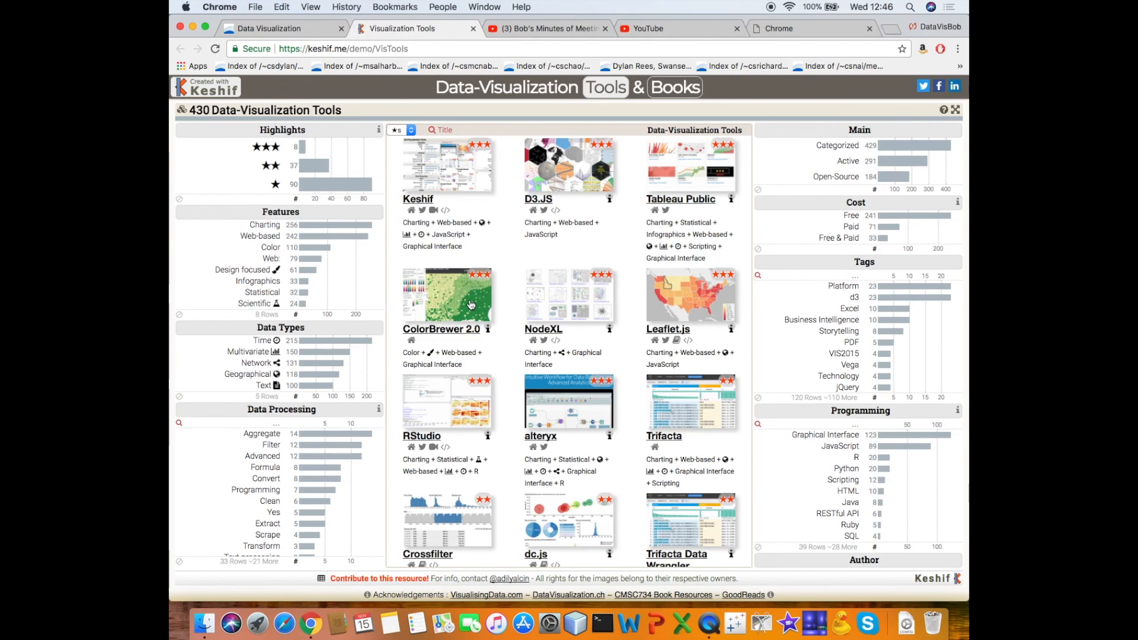
scroll(624, 414, down, 15)
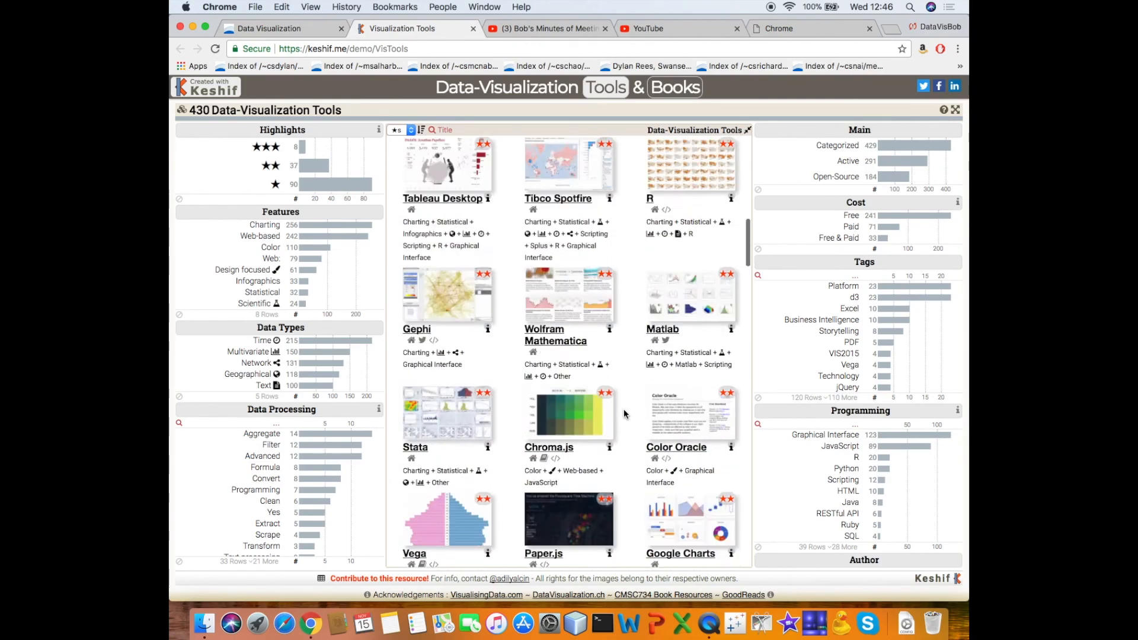
scroll(625, 413, up, 15)
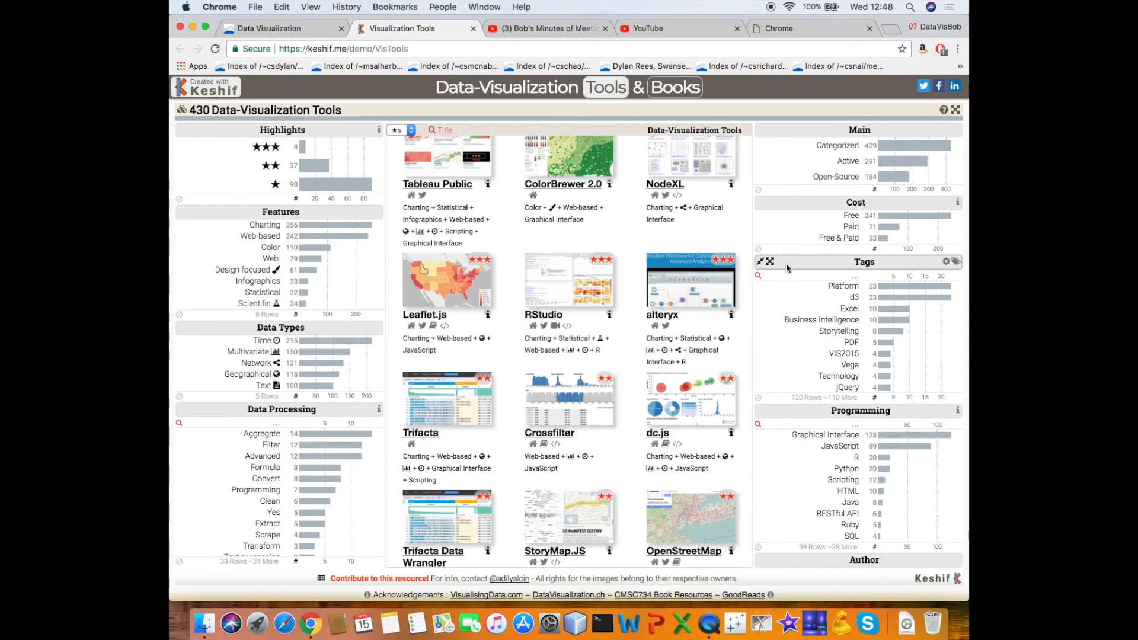
key(super+Tab)
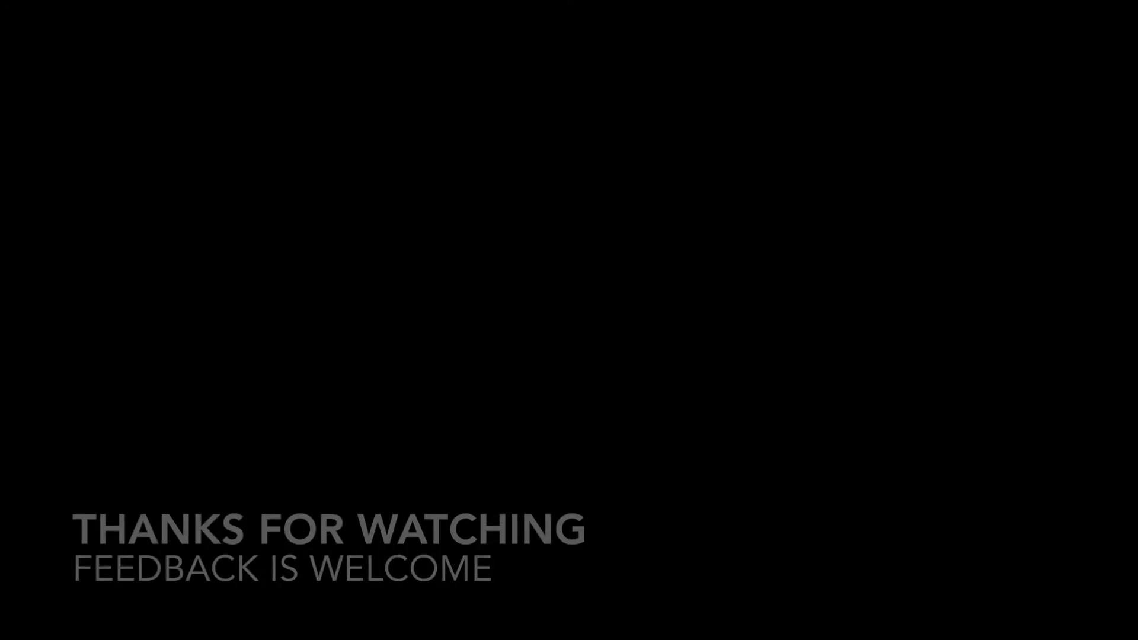